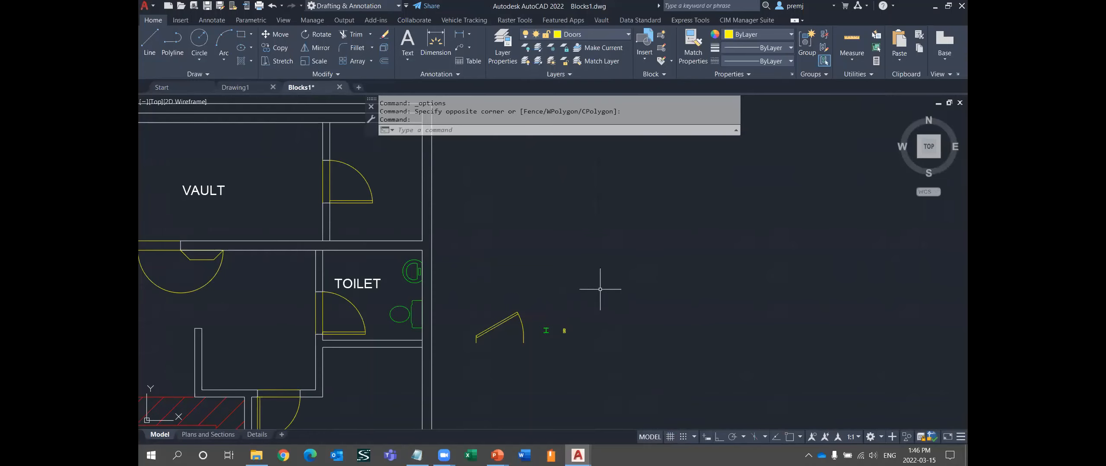
- Open the program options and select the folder path listed under Tool Palettes File Locations
right_click(541, 198)
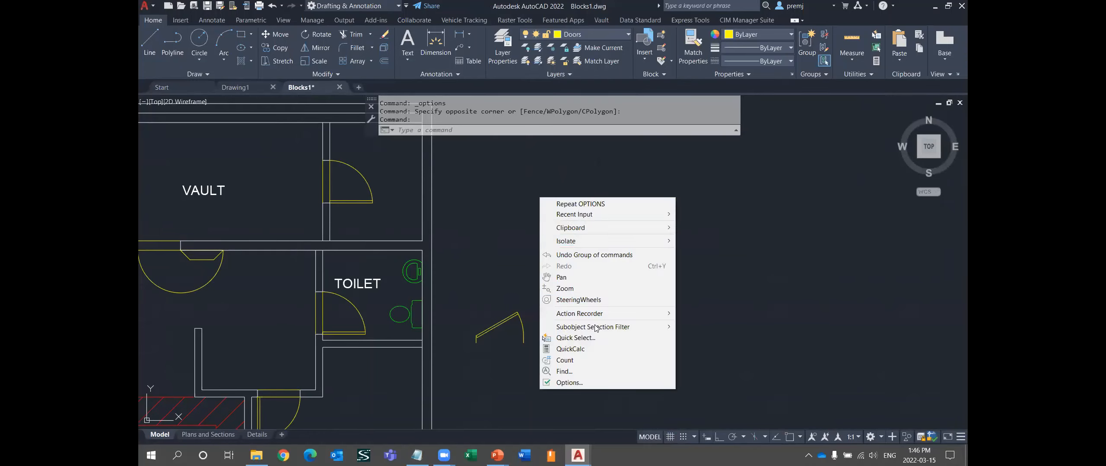
left_click(569, 383)
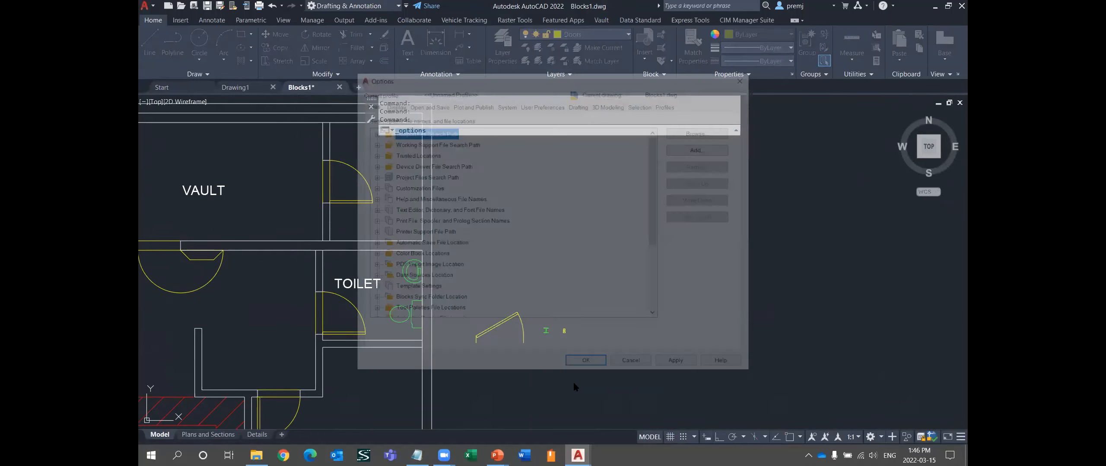
scroll(403, 289, "down", 2)
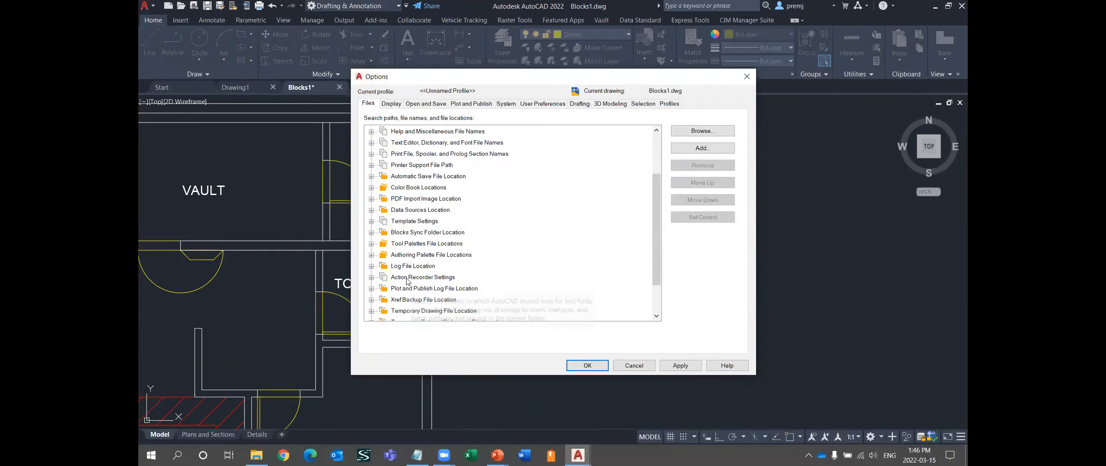
left_click(406, 245)
left_click(371, 244)
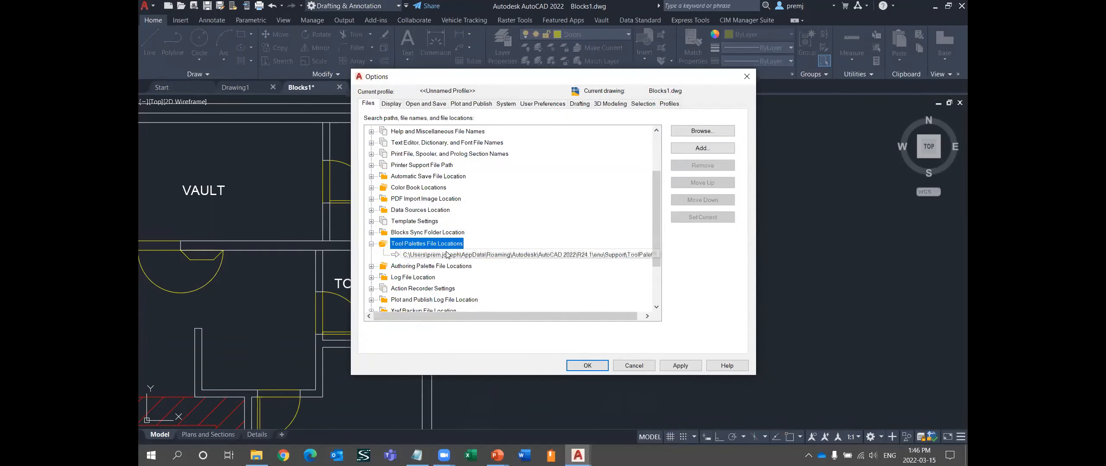
left_click(561, 255)
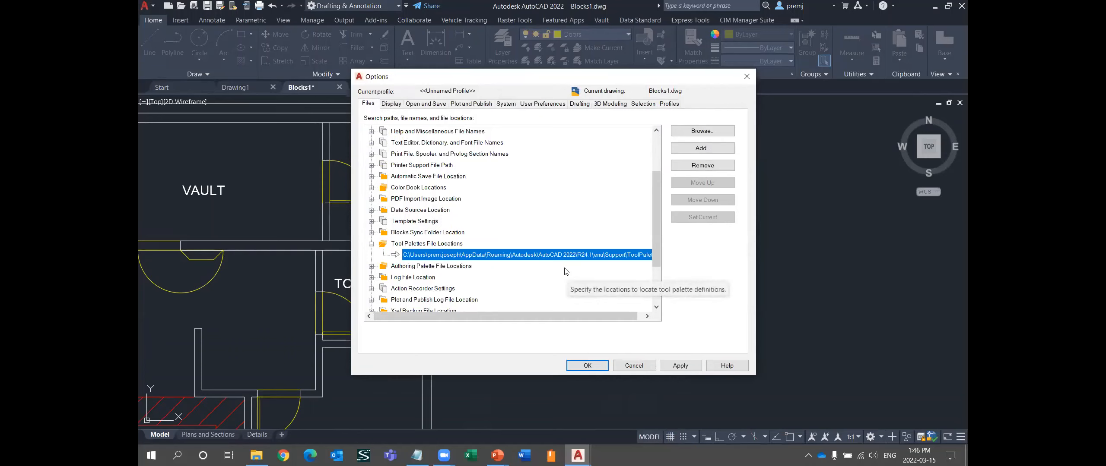
- Browse for a replacement folder, going to AutoCAD Tool Palettes inside _SolidCAD Webinars 2022 on the C: drive
left_click(703, 130)
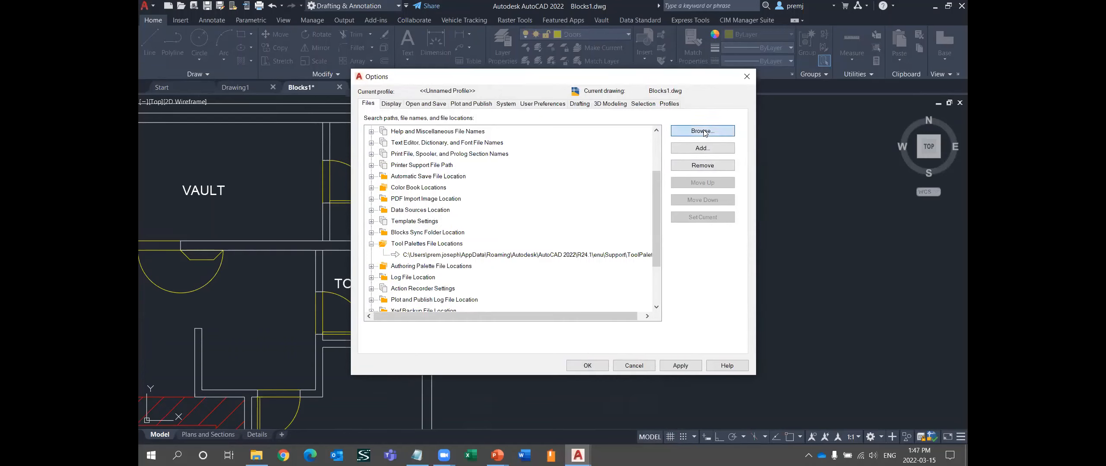
left_click(476, 115)
left_click(486, 145)
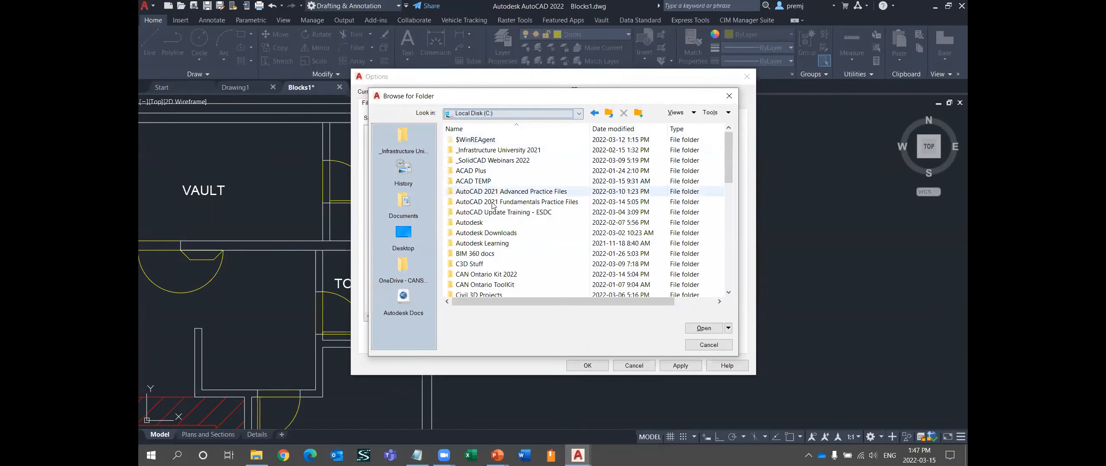
double_click(490, 160)
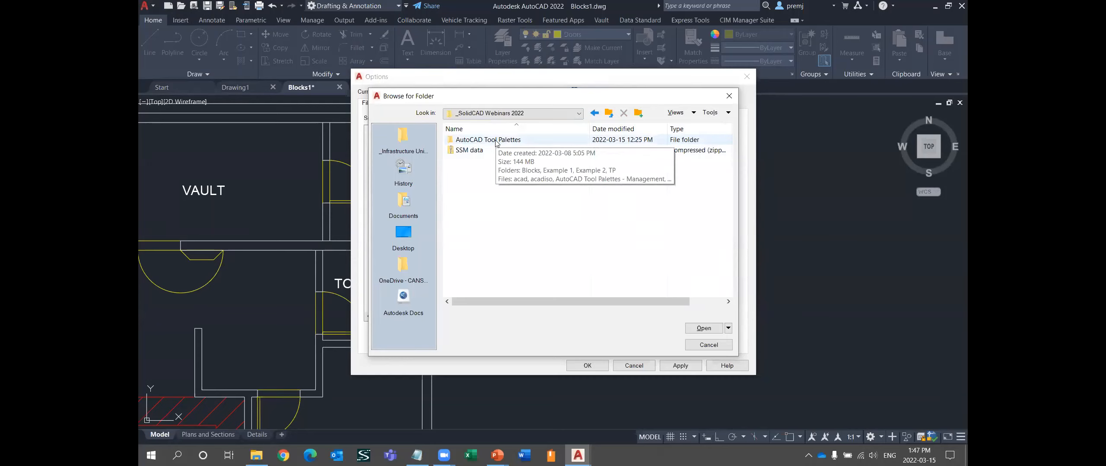
double_click(496, 140)
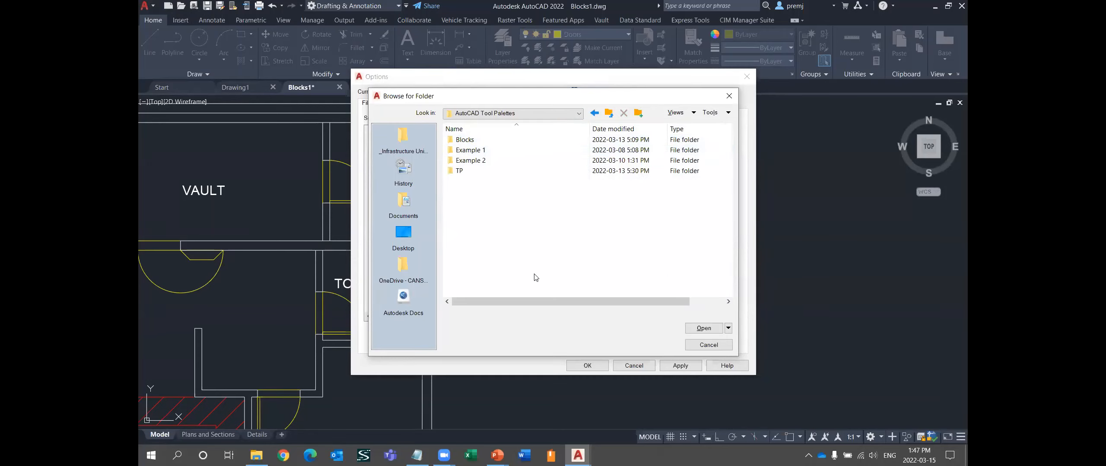
- Create a folder named "Seminar 101" there and apply it as the tool palettes file location
right_click(539, 225)
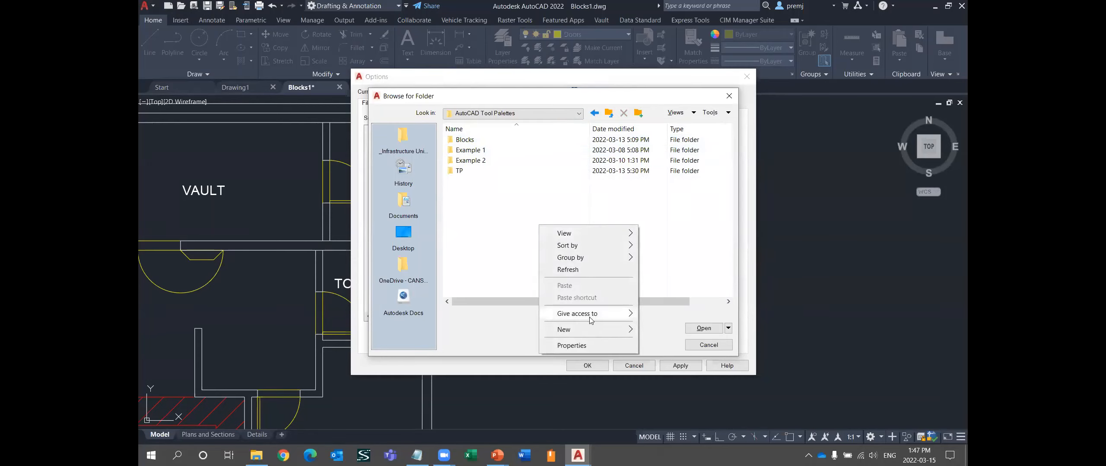
mouse_move(583, 331)
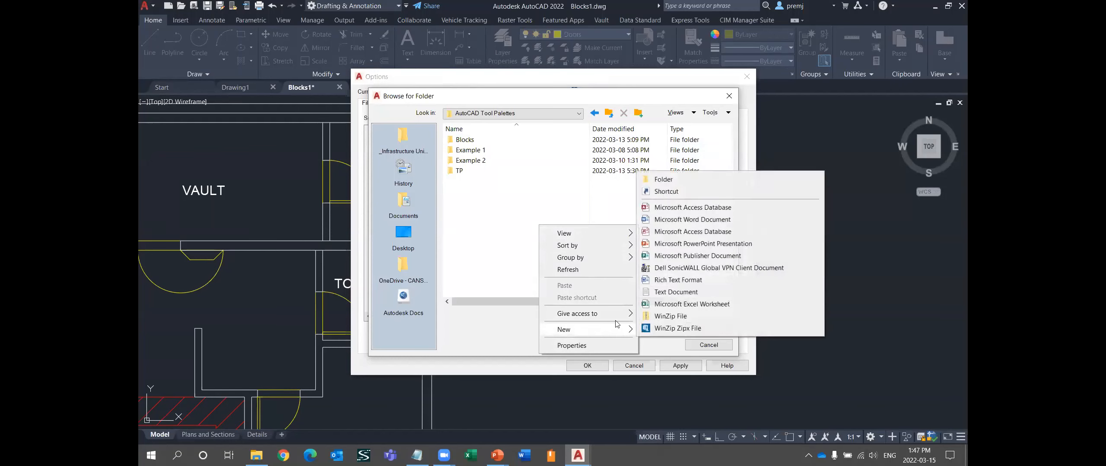
left_click(659, 180)
type("Se")
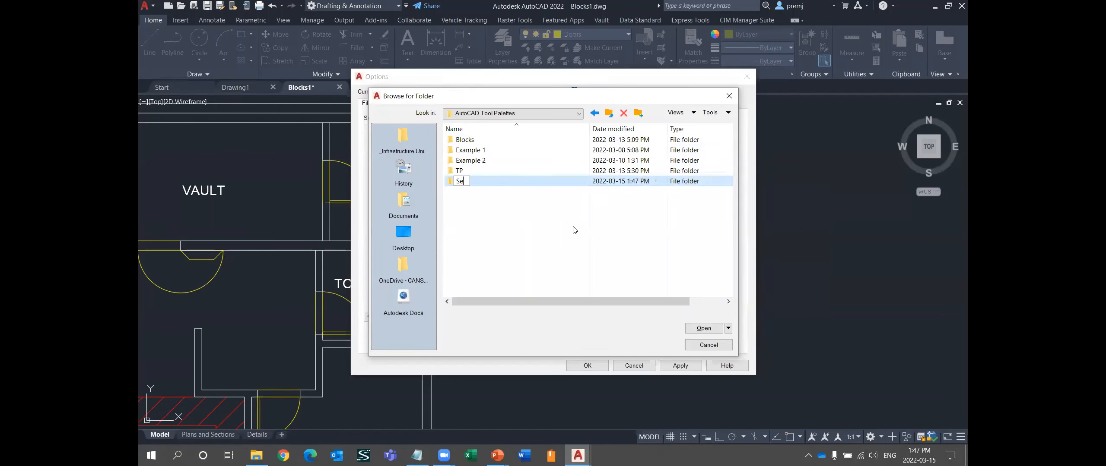
type("minar 101")
key("Return")
left_click(704, 328)
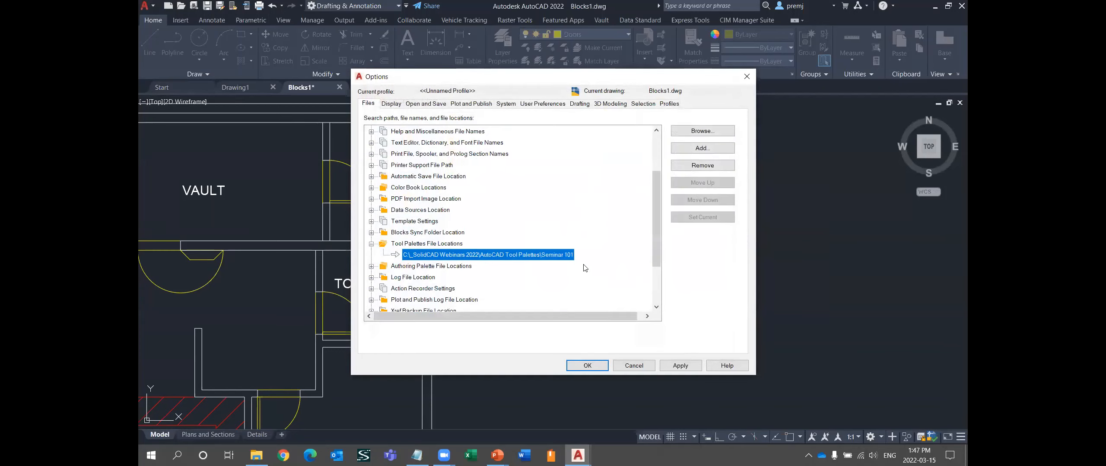
left_click(585, 366)
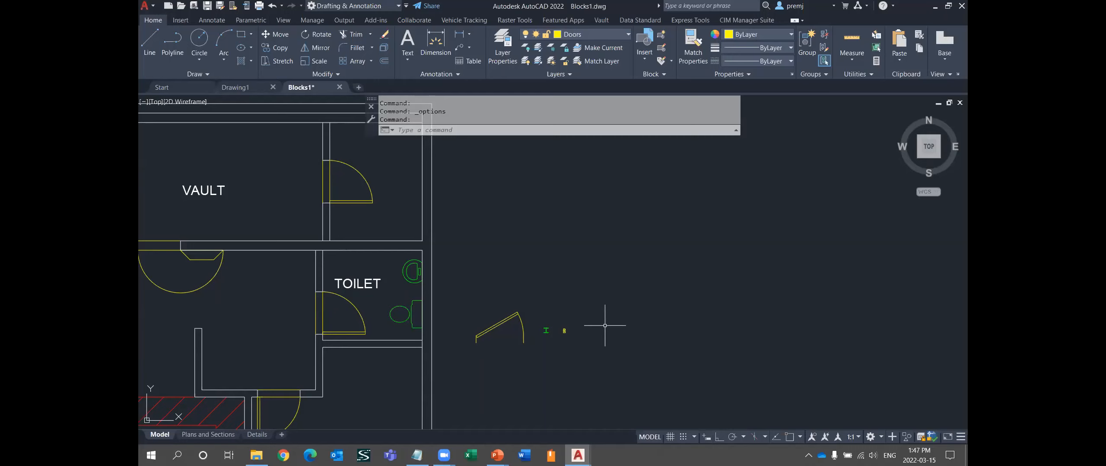
- Show the tool palettes beside the floor plan and rename the empty palette "Seminar 101"
key("ctrl+3")
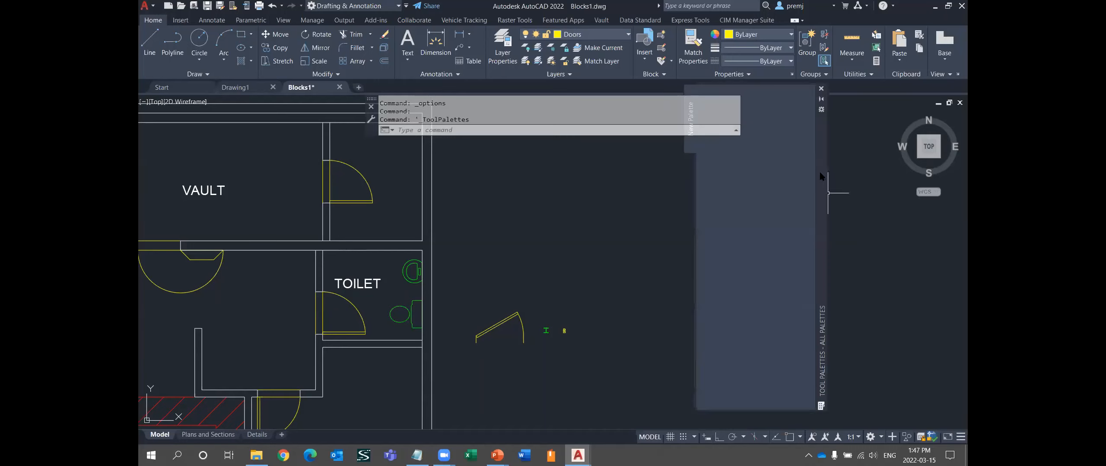
left_click_drag(819, 174, 848, 188)
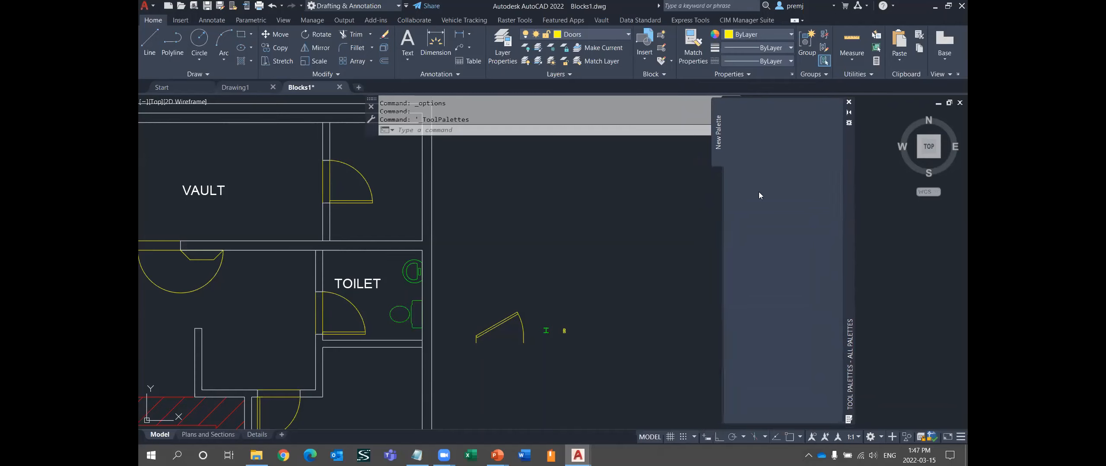
right_click(718, 135)
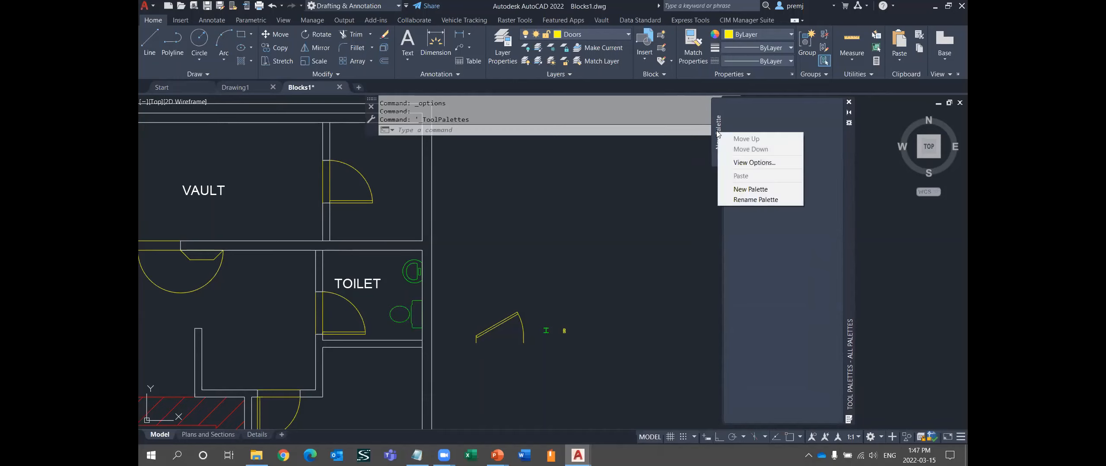
left_click(749, 200)
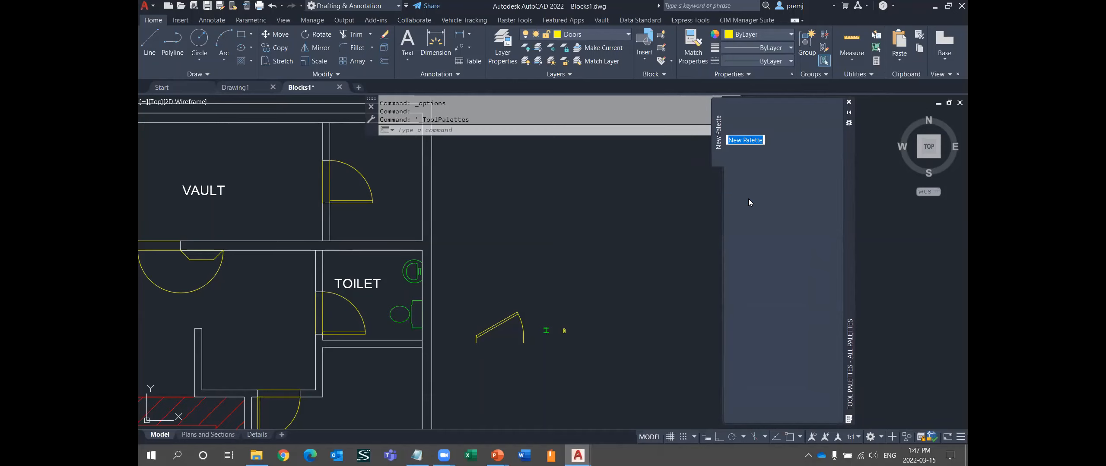
type("Seminar 101")
key("Return")
left_click_drag(849, 176, 858, 181)
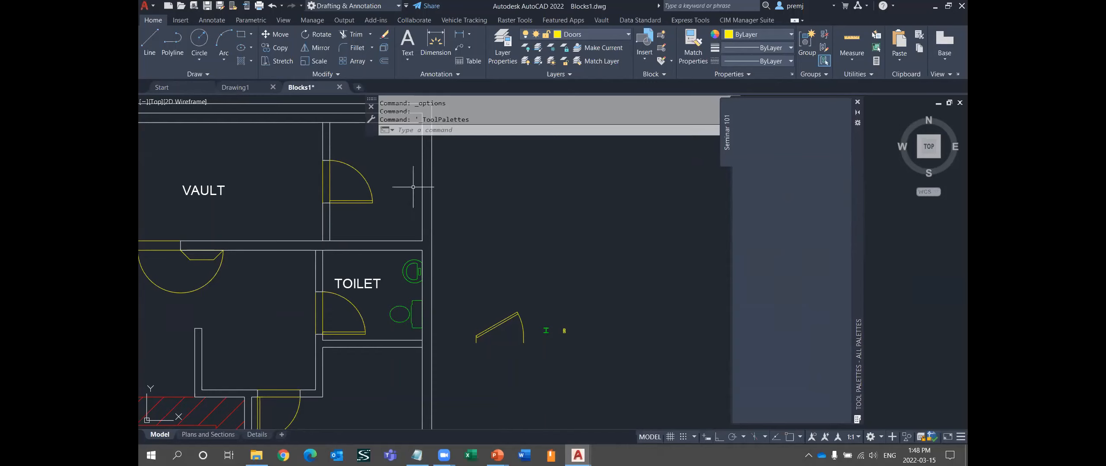
- Add the door block beside the vault and the toilet room's water closet and lavatory blocks to the Seminar 101 palette
left_click(361, 202)
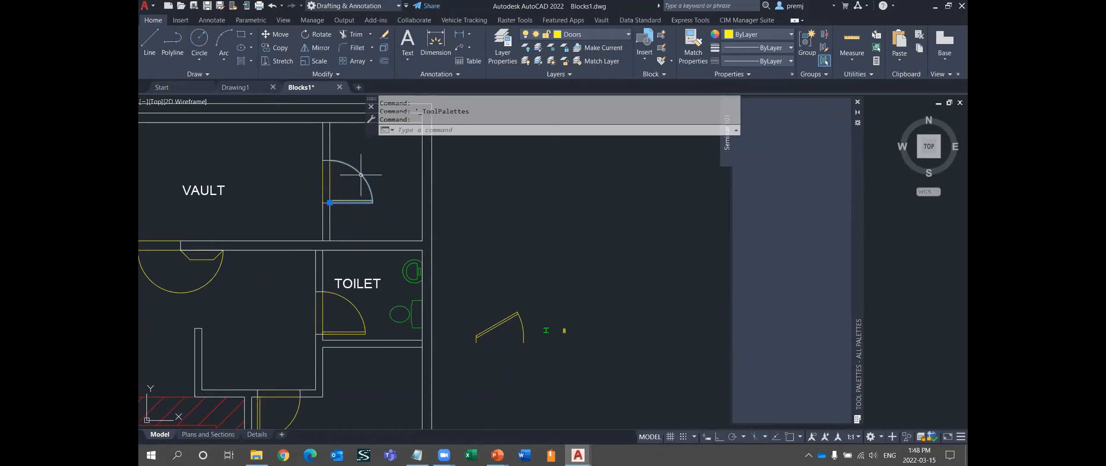
left_click_drag(361, 175, 765, 151)
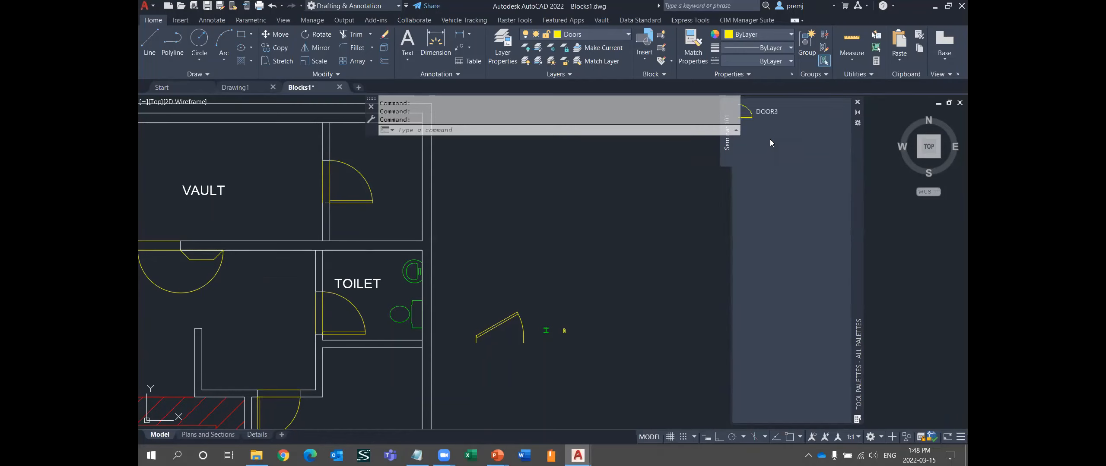
left_click(410, 308)
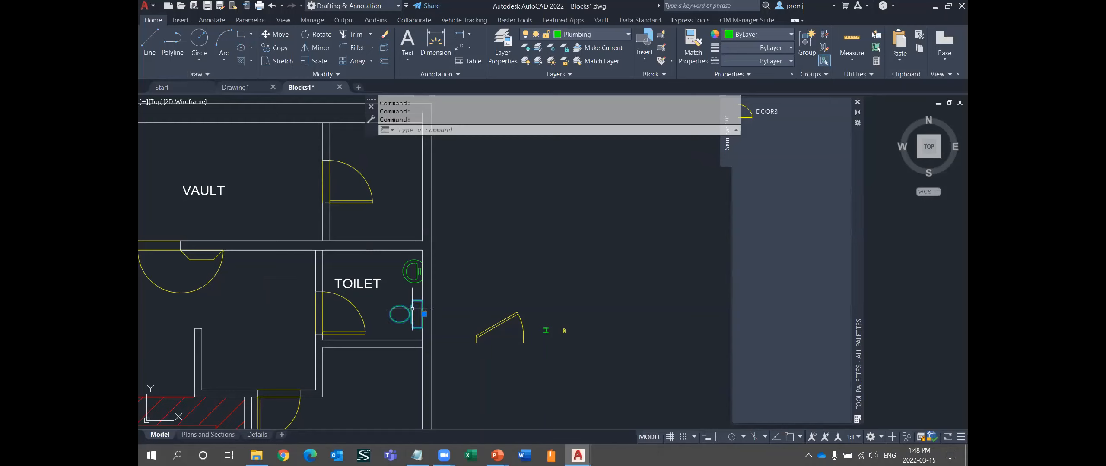
left_click_drag(411, 308, 781, 185)
left_click(414, 271)
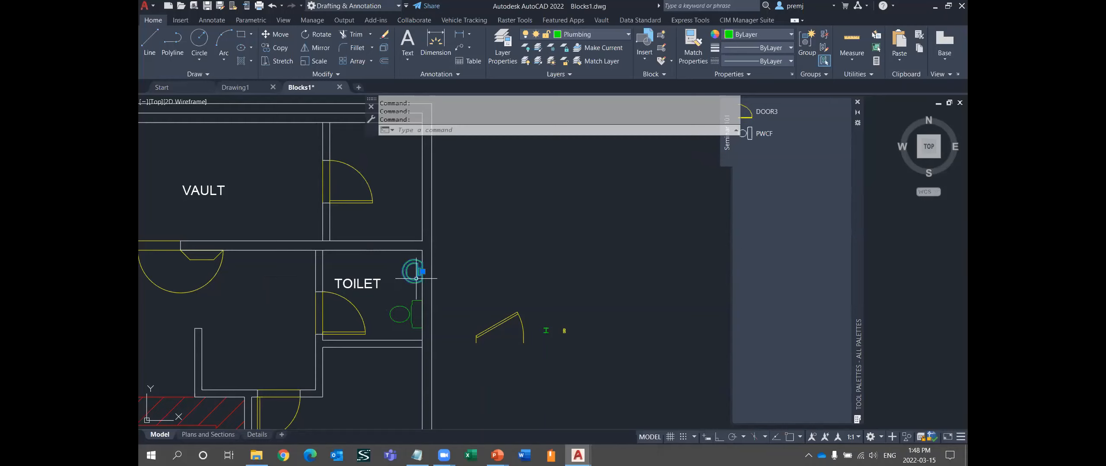
left_click_drag(406, 265, 768, 158)
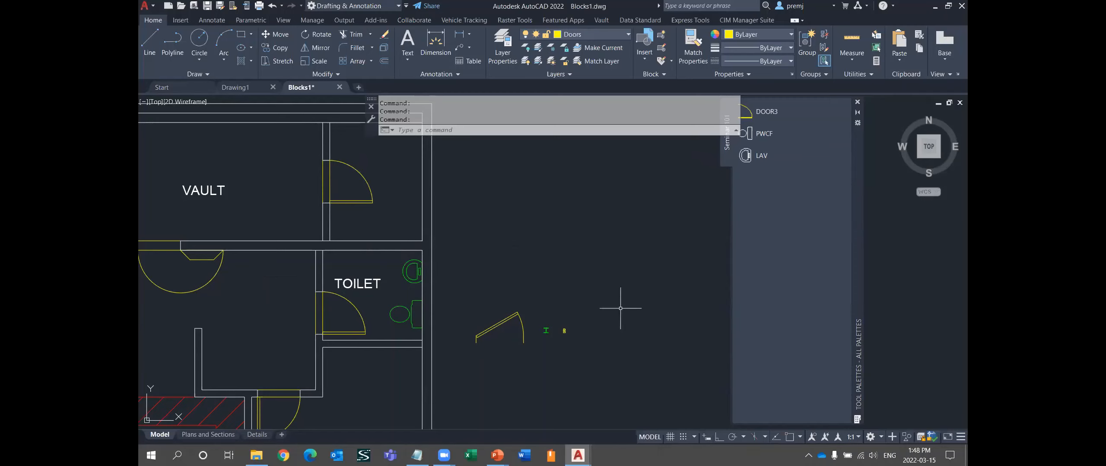
- Add the three dynamic blocks outside the floor plan, the angled door, WF beam and stud, to the Seminar 101 palette
scroll(523, 334, "up", 3)
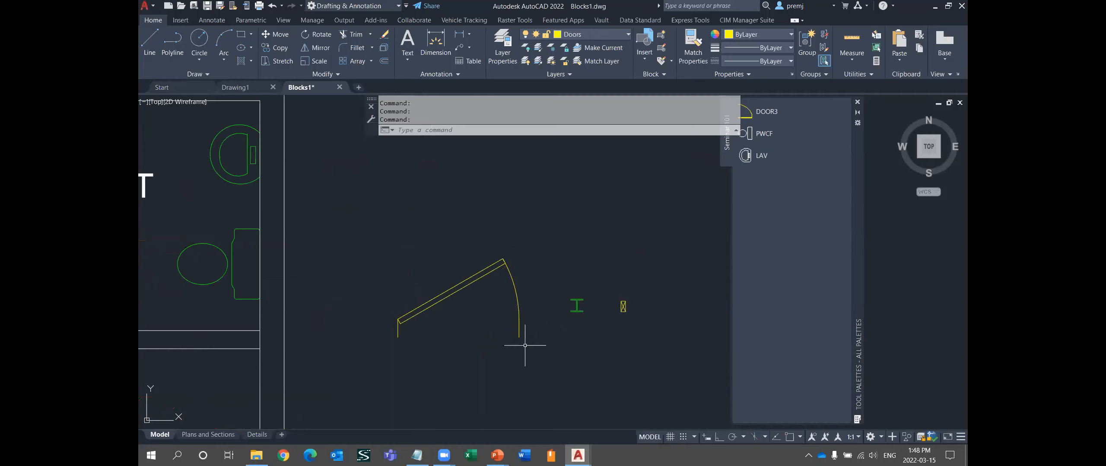
left_click(490, 273)
left_click_drag(473, 280, 794, 223)
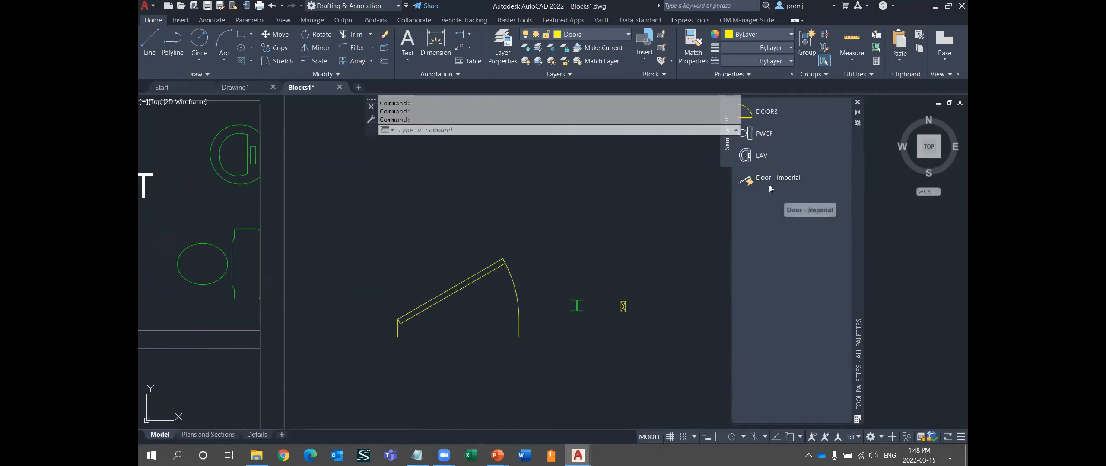
left_click(575, 306)
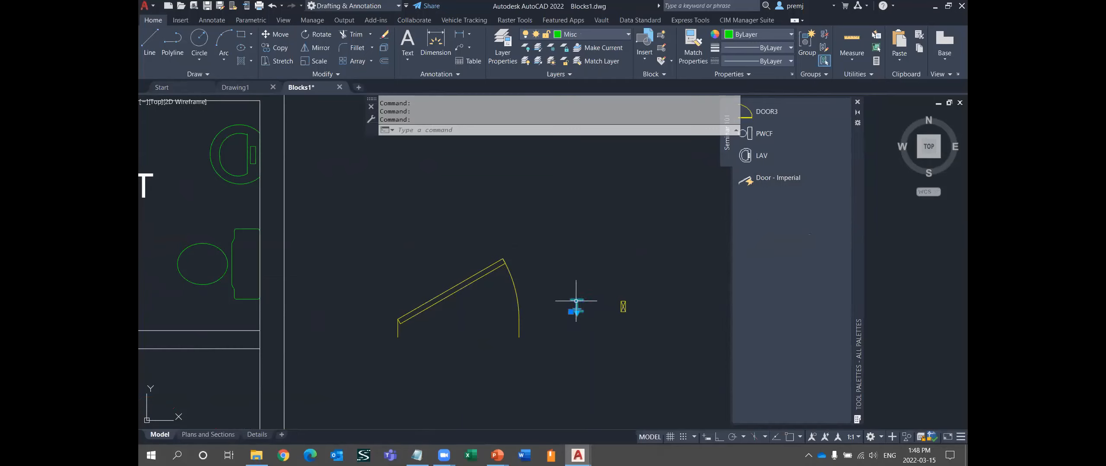
left_click_drag(576, 301, 772, 218)
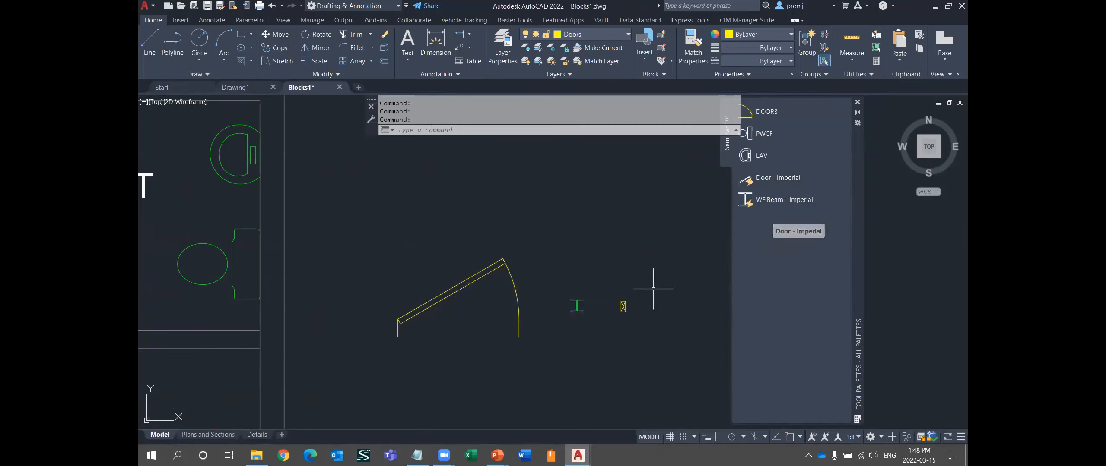
left_click(624, 306)
scroll(627, 306, "up", 4)
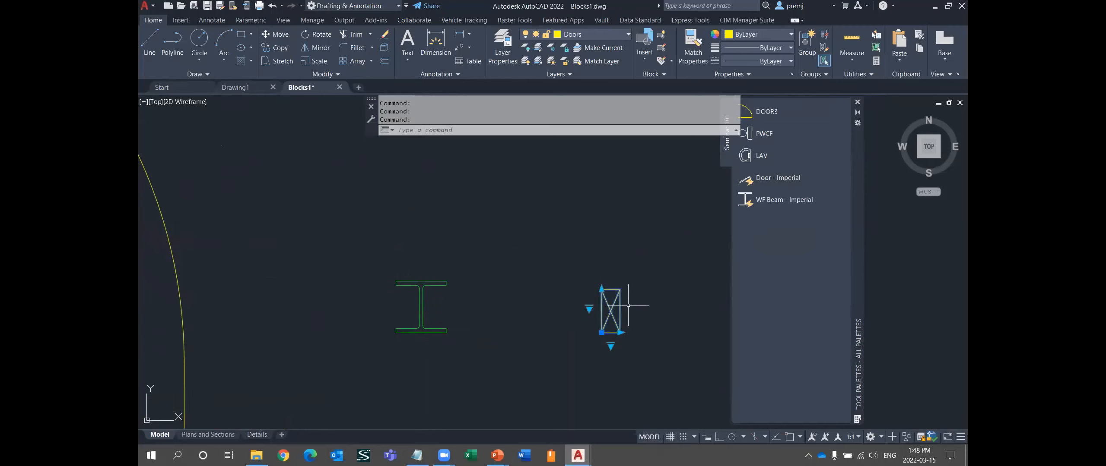
left_click_drag(612, 306, 766, 237)
scroll(672, 273, "down", 3)
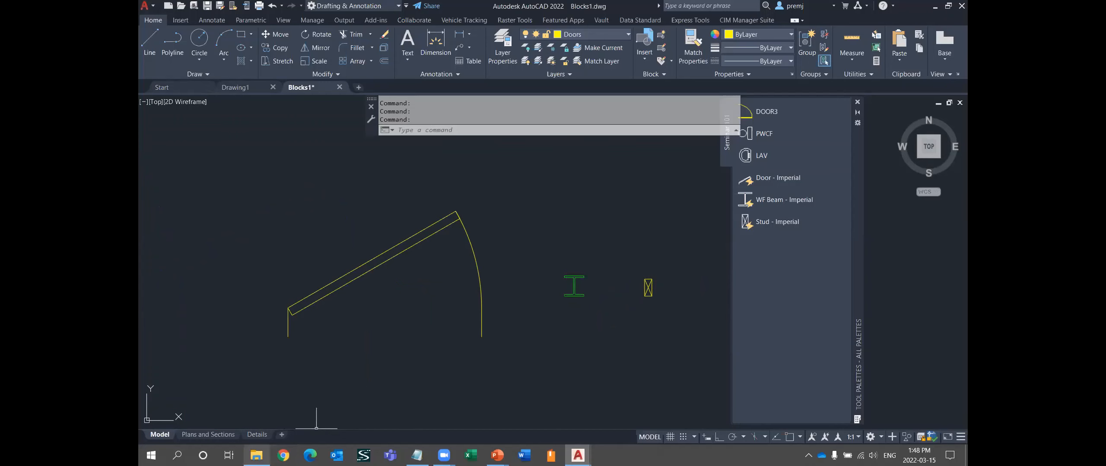
- Switch to File Explorer and add the BAR-SET and Air Conditioner drawings from the Blocks folder to the Seminar 101 palette
left_click(256, 456)
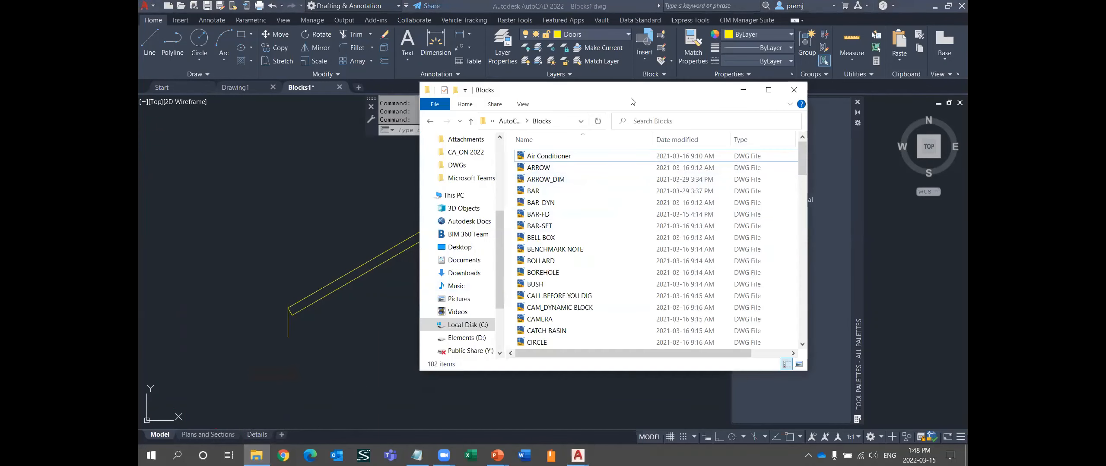
left_click_drag(629, 103, 507, 108)
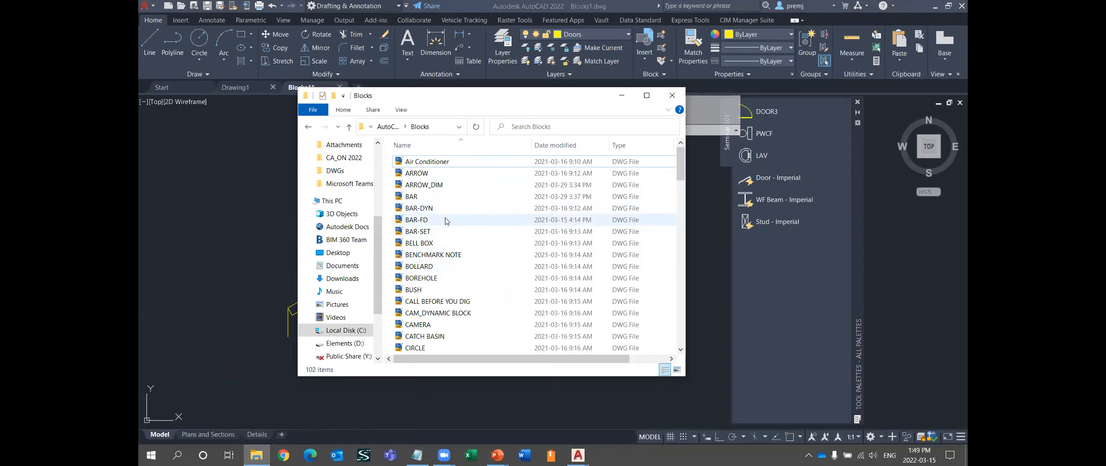
left_click_drag(445, 236, 781, 261)
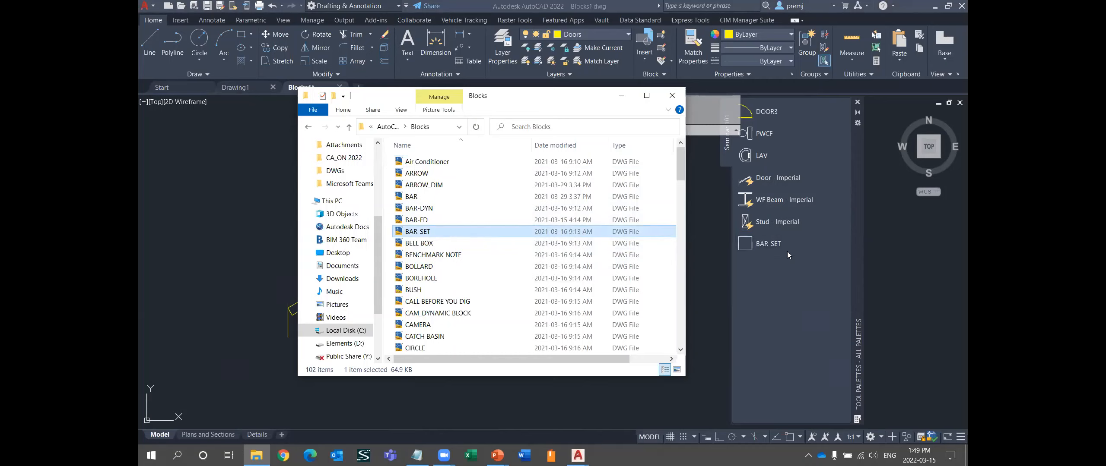
left_click(453, 163)
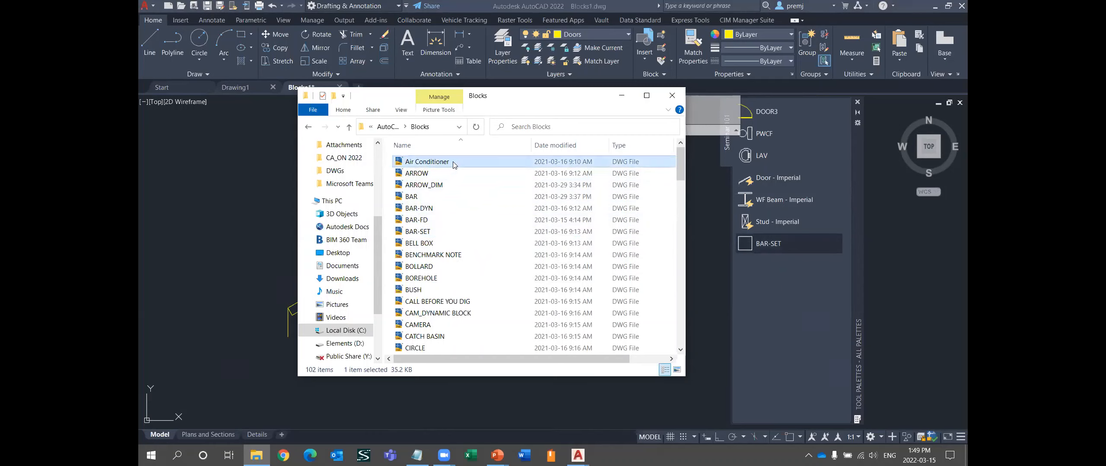
left_click_drag(454, 164, 768, 301)
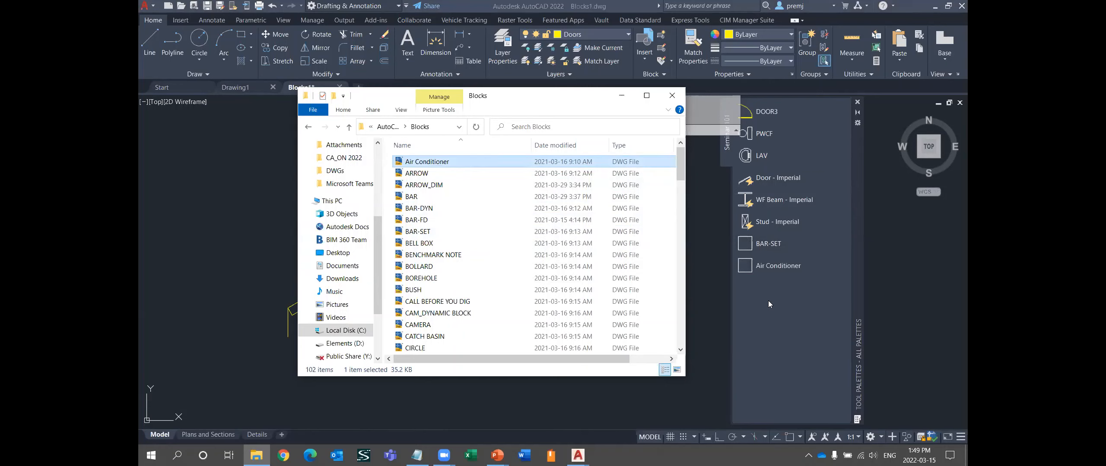
- Switch back from File Explorer to AutoCAD, open DesignCenter and place it clear of the tool palettes
left_click(624, 97)
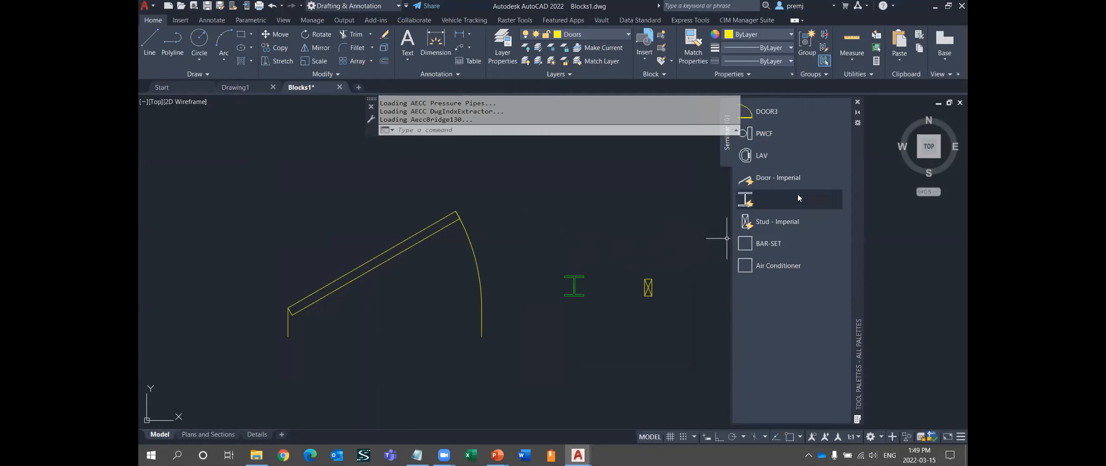
left_click(777, 222)
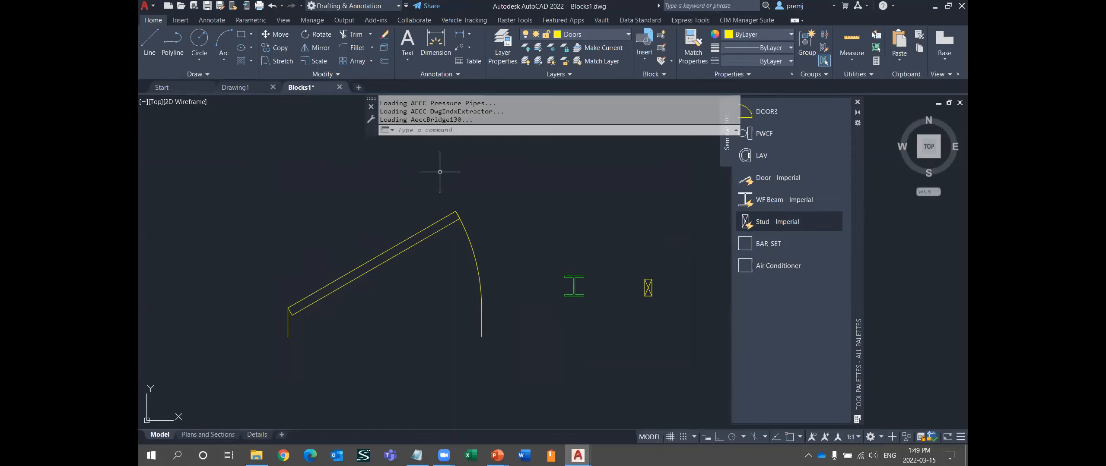
left_click(401, 131)
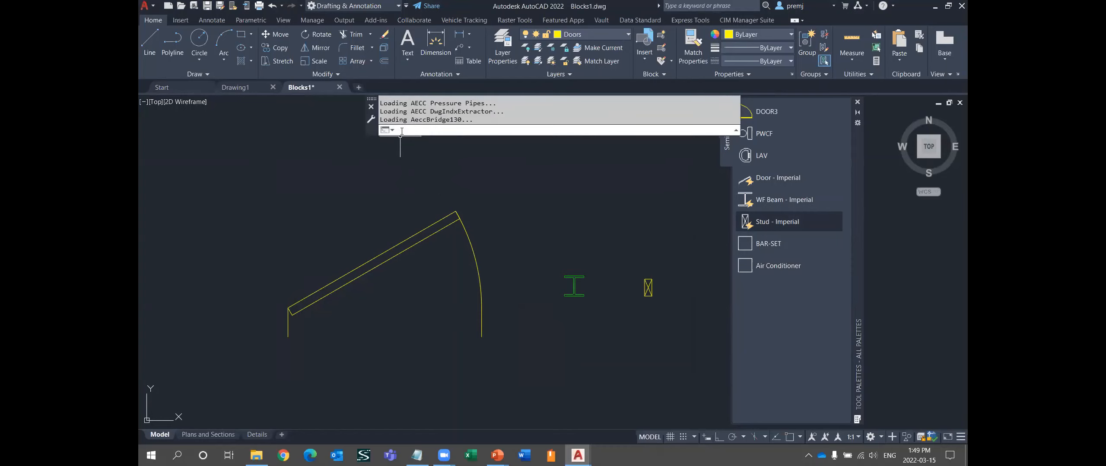
type("DO")
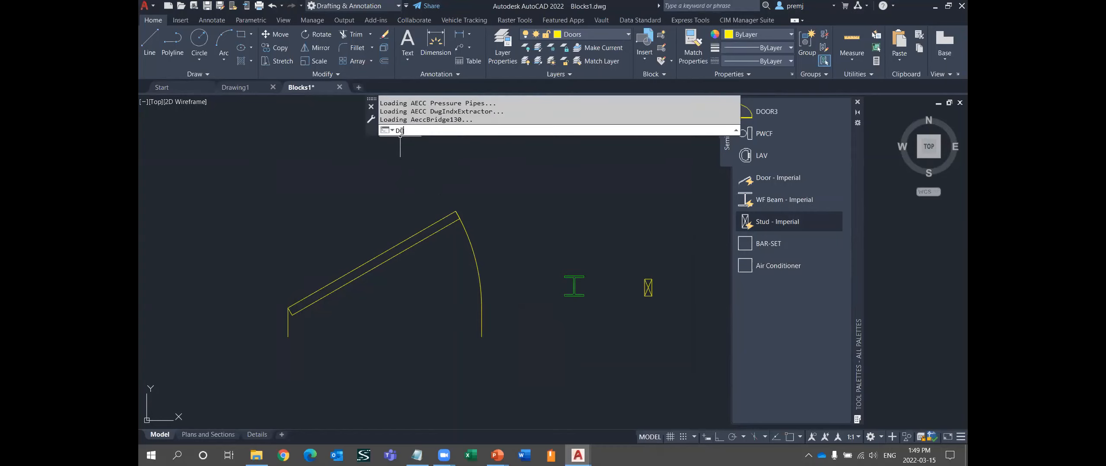
key("Return")
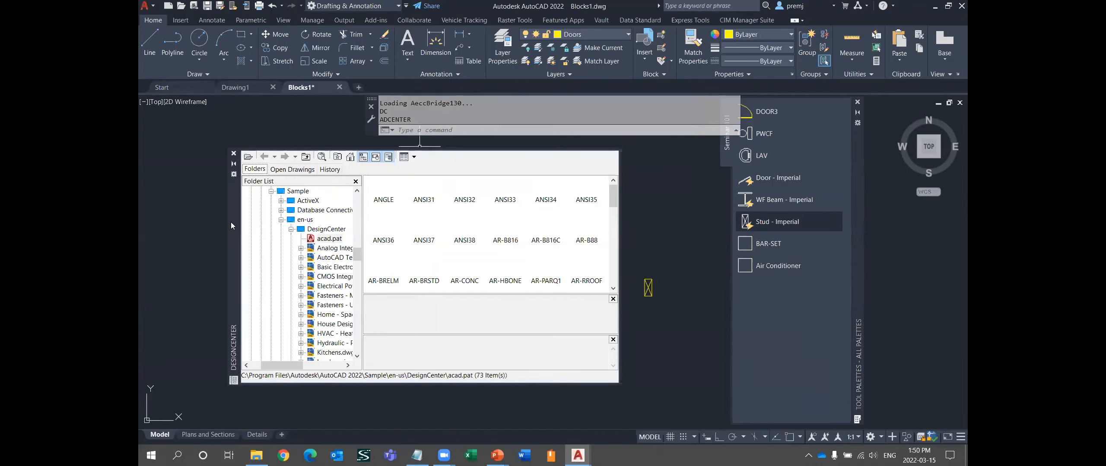
left_click_drag(231, 222, 220, 204)
- Add the Alarm and Breaker - Com Starter blocks from DesignCenter's Electrical Power.dwg to the Seminar 101 palette
scroll(318, 306, "down", 2)
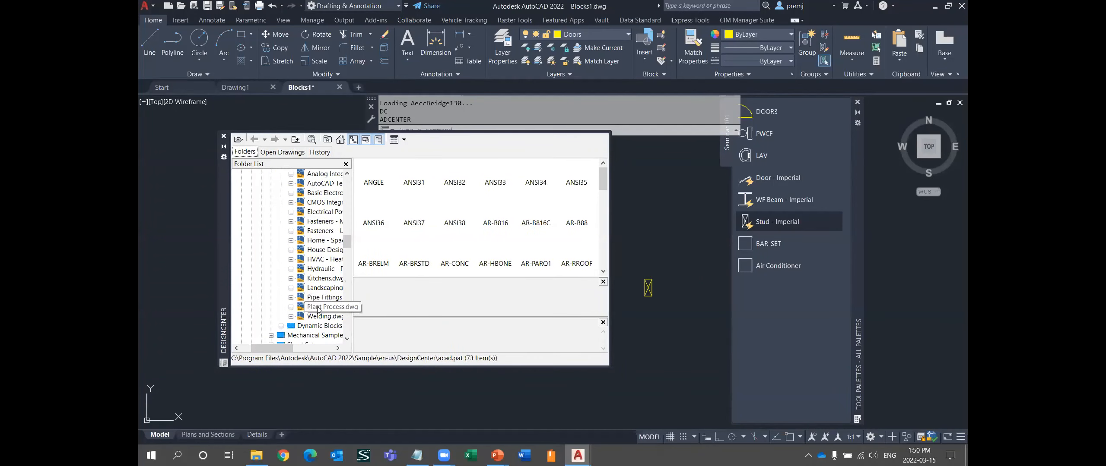
left_click(313, 213)
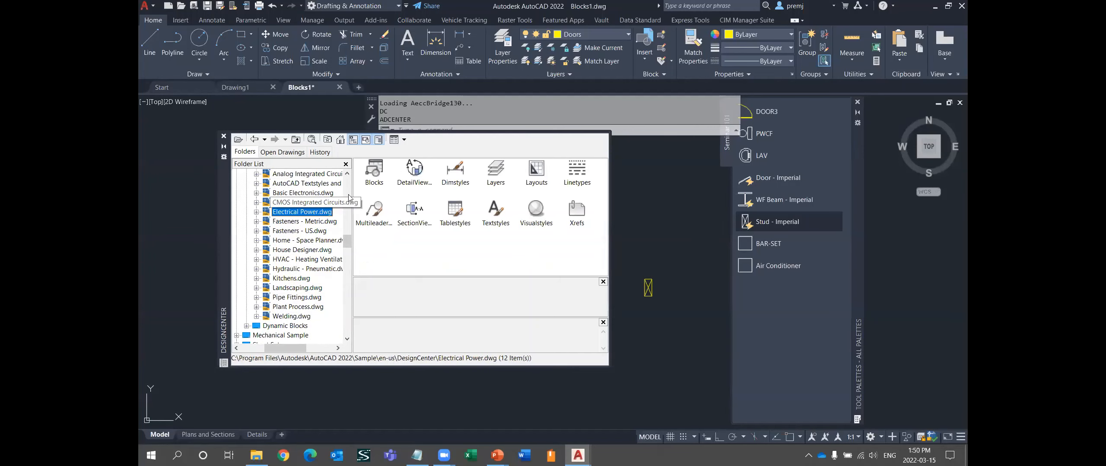
double_click(375, 173)
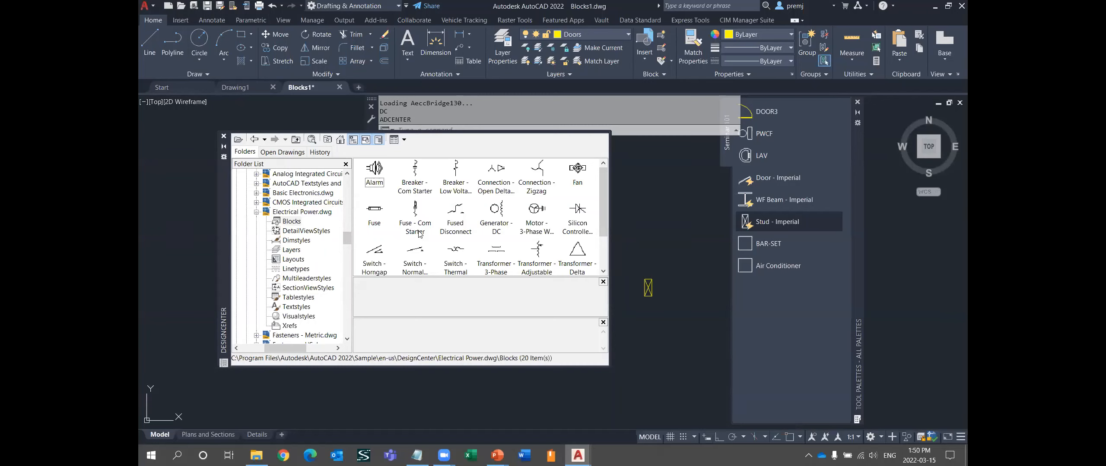
left_click(382, 178)
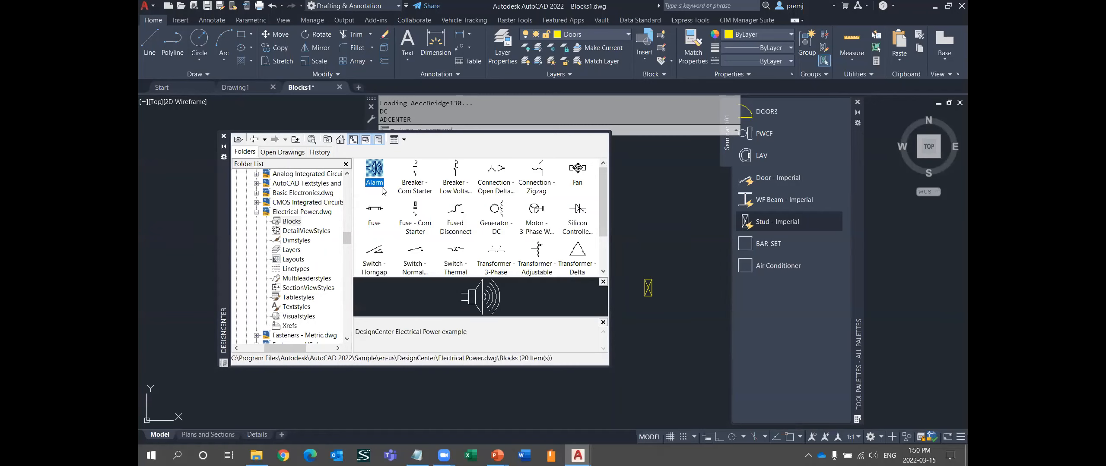
mouse_move(377, 173)
left_mouse_down()
mouse_move(716, 317)
mouse_move(766, 317)
left_mouse_up()
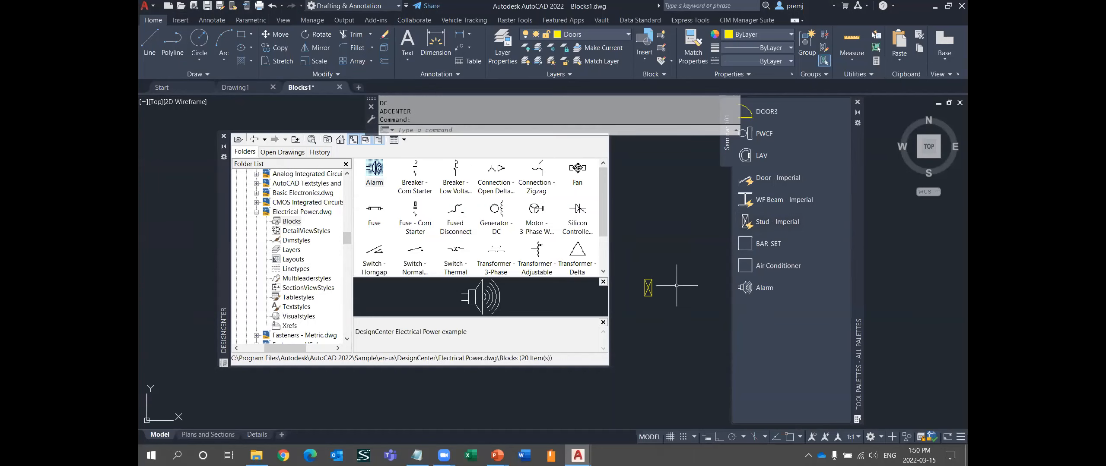
left_click_drag(416, 172, 781, 314)
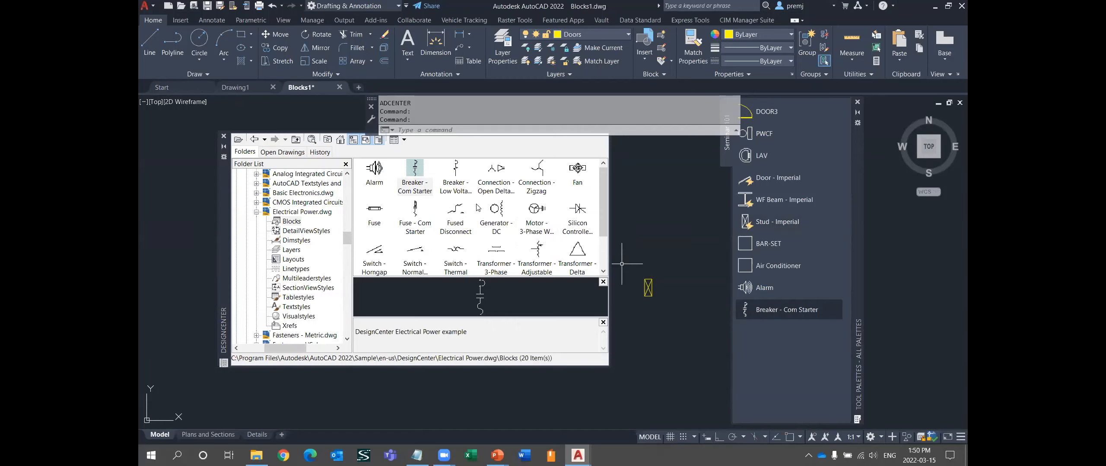
- Create a new tool palette from all the blocks in DesignCenter's Landscaping.dwg
left_click(255, 214)
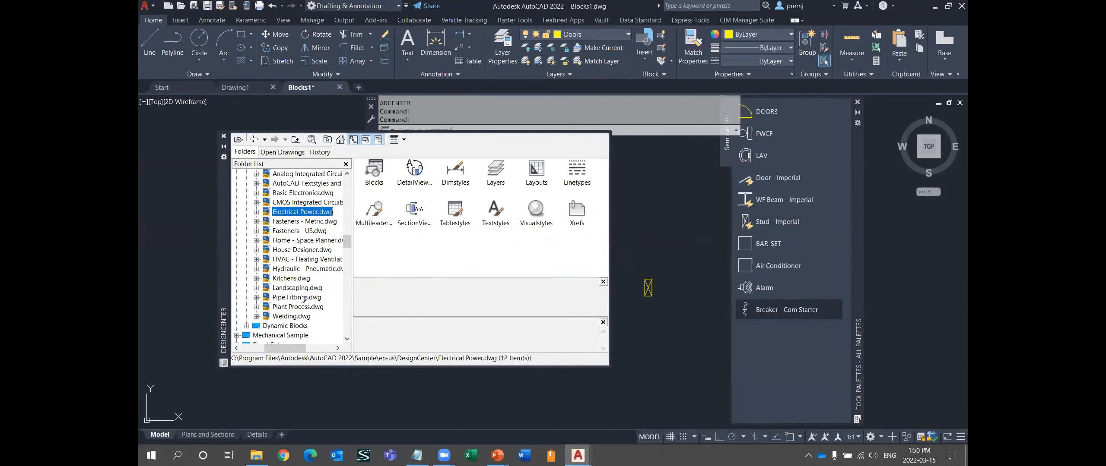
left_click(295, 288)
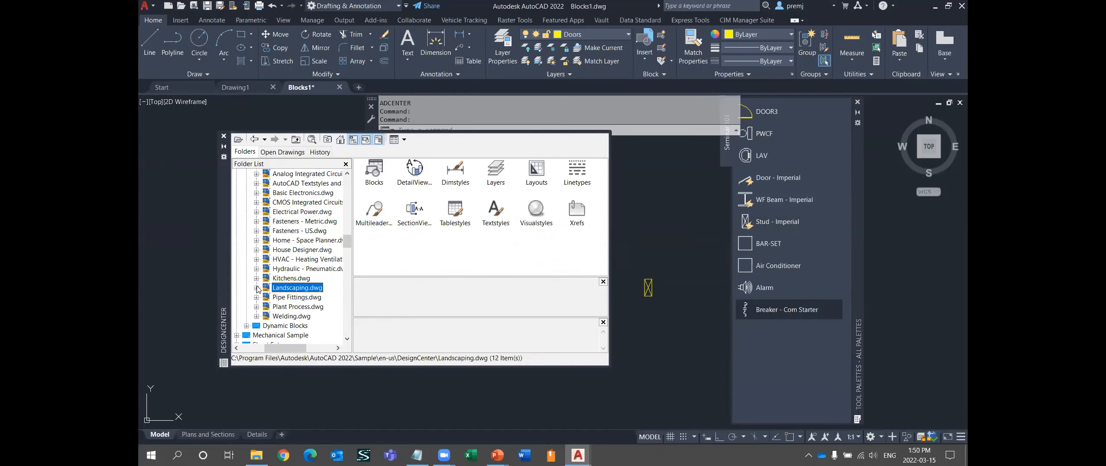
left_click(257, 288)
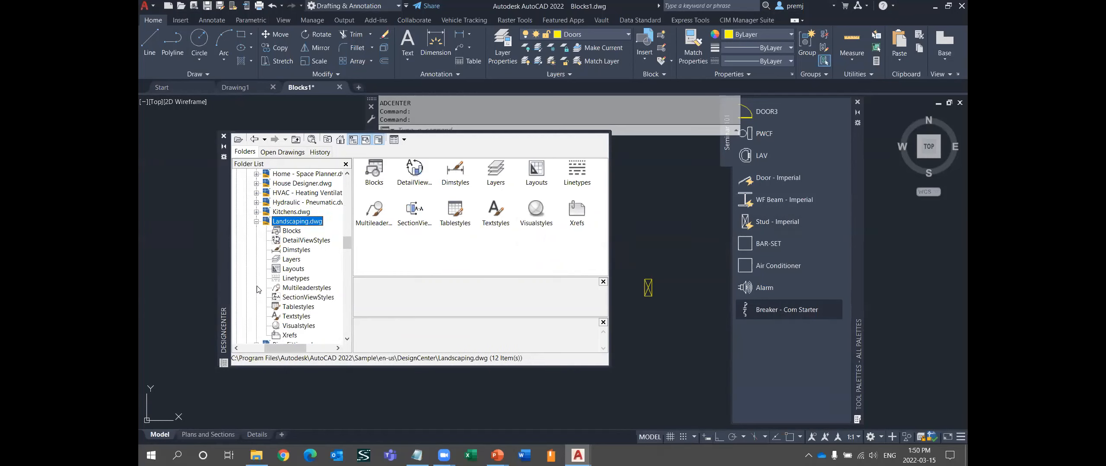
left_click(293, 233)
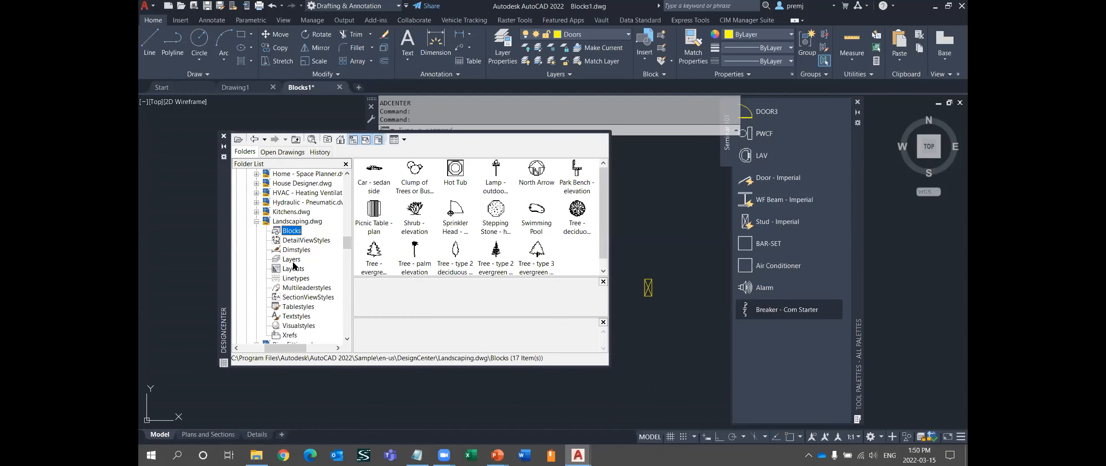
right_click(288, 234)
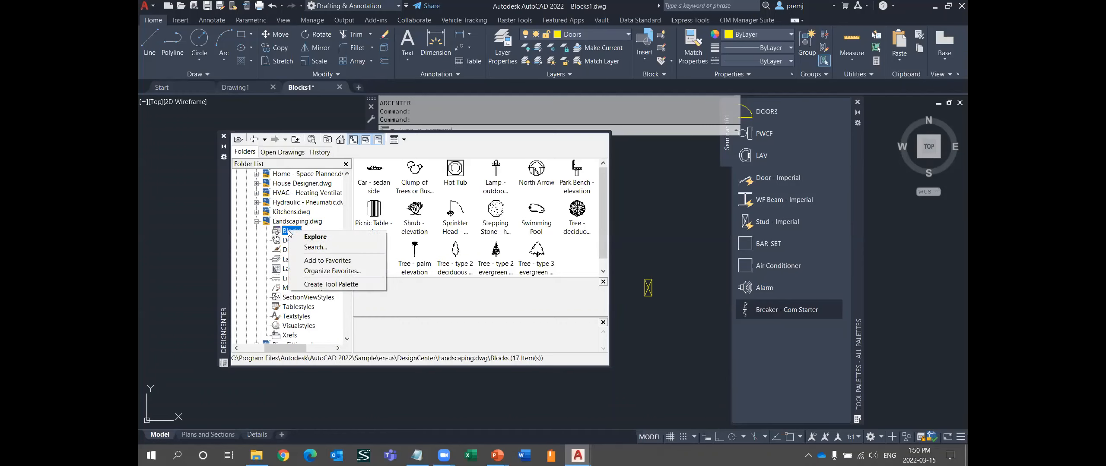
left_click(330, 284)
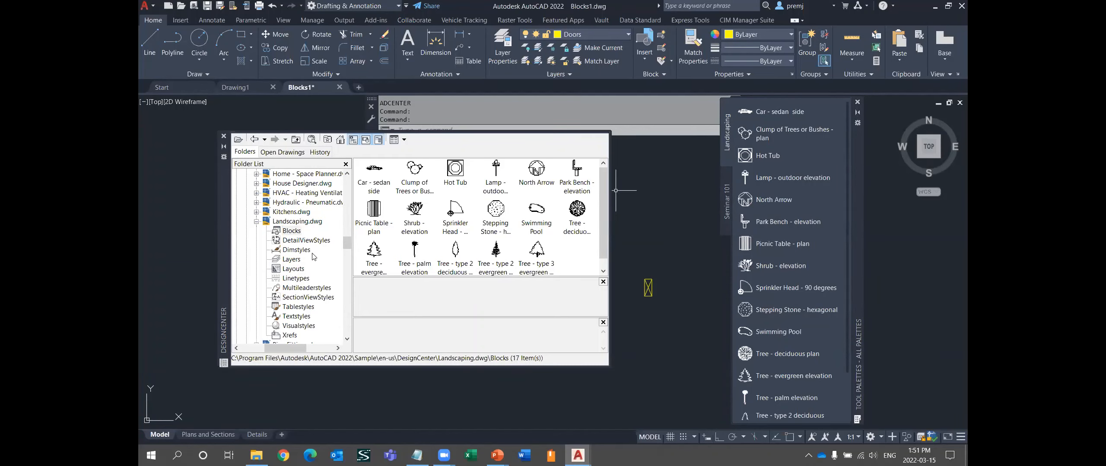
- Add the AR-CONC and ANSI31 hatch patterns from acad.pat to the Seminar 101 palette and close DesignCenter
left_click(728, 201)
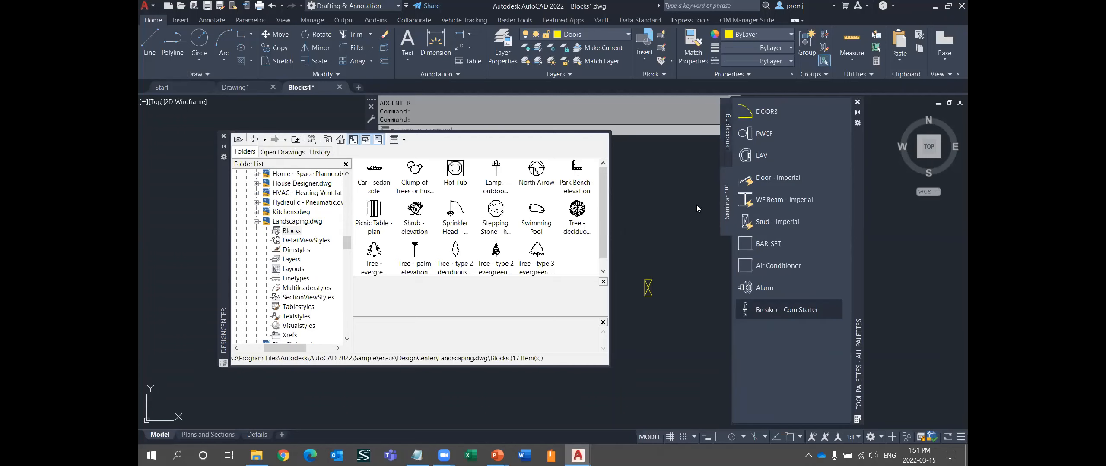
left_click(257, 222)
scroll(292, 253, "up", 4)
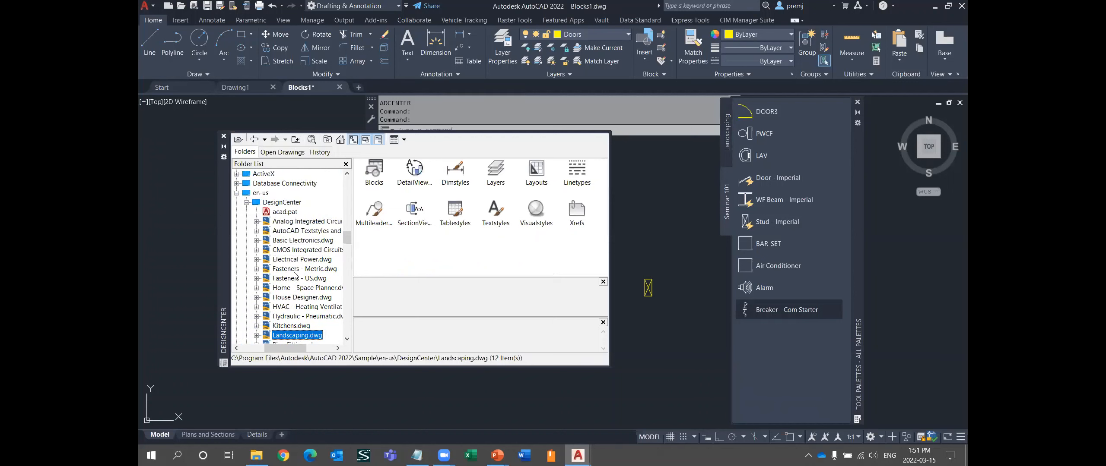
left_click(285, 212)
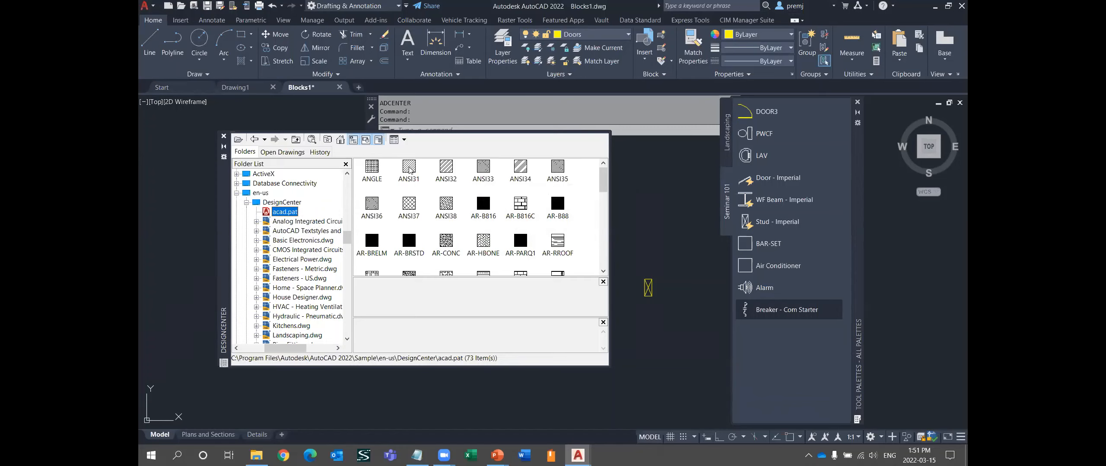
left_click(410, 169)
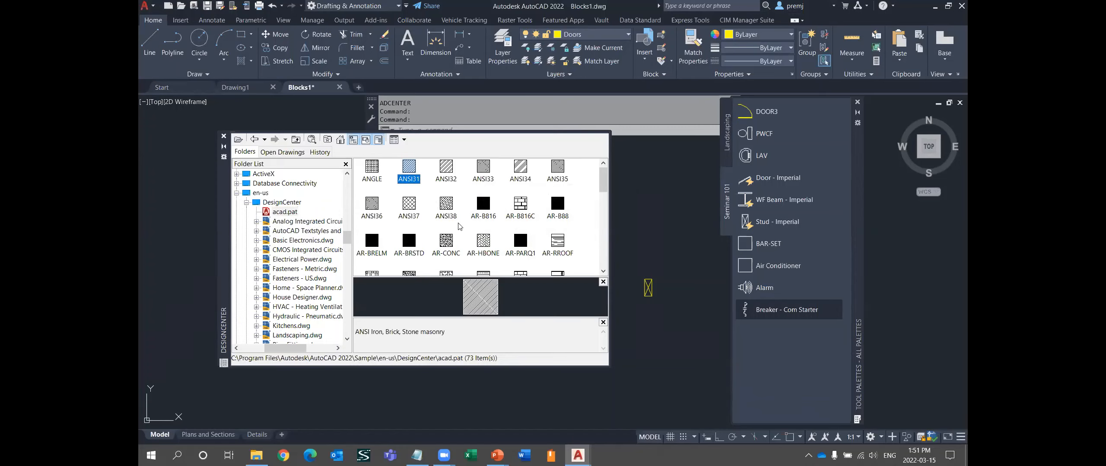
left_click(449, 245)
left_click_drag(446, 244, 776, 370)
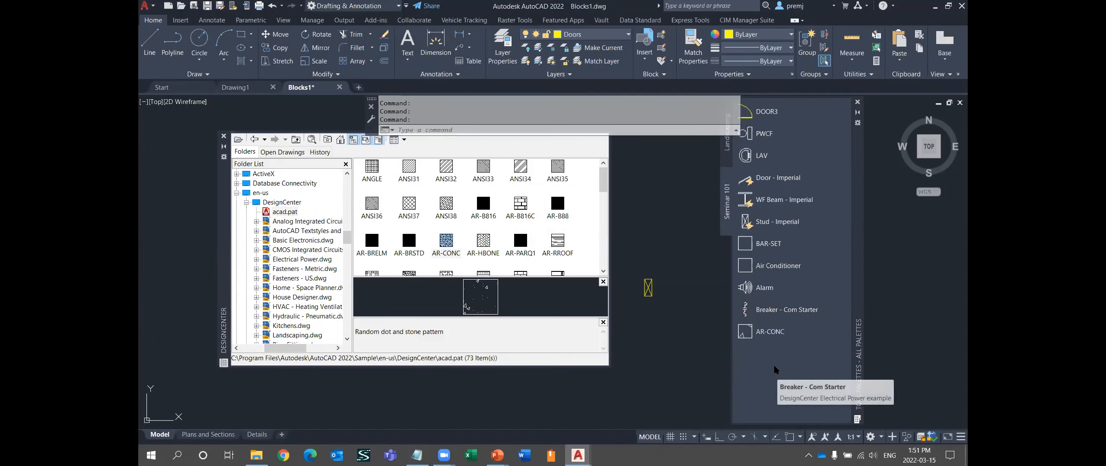
left_click_drag(409, 170, 761, 376)
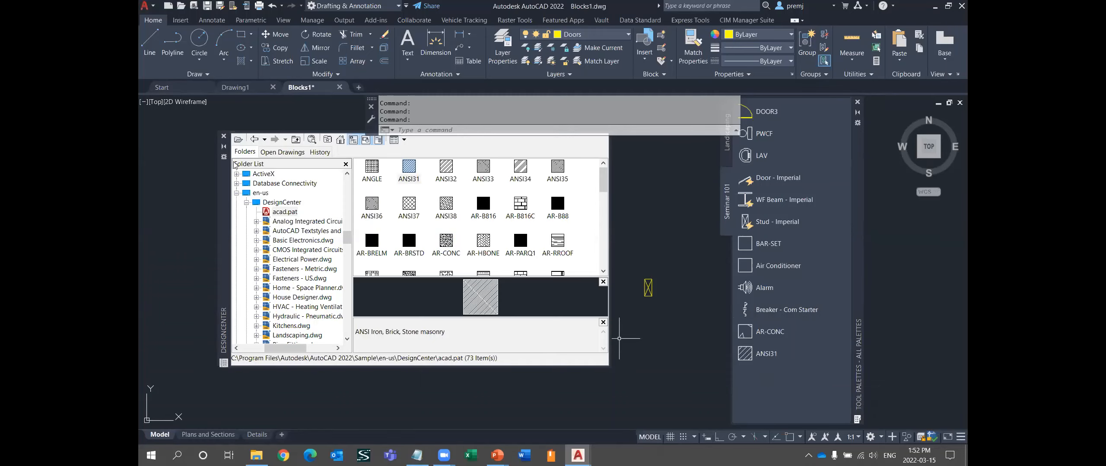
left_click(224, 138)
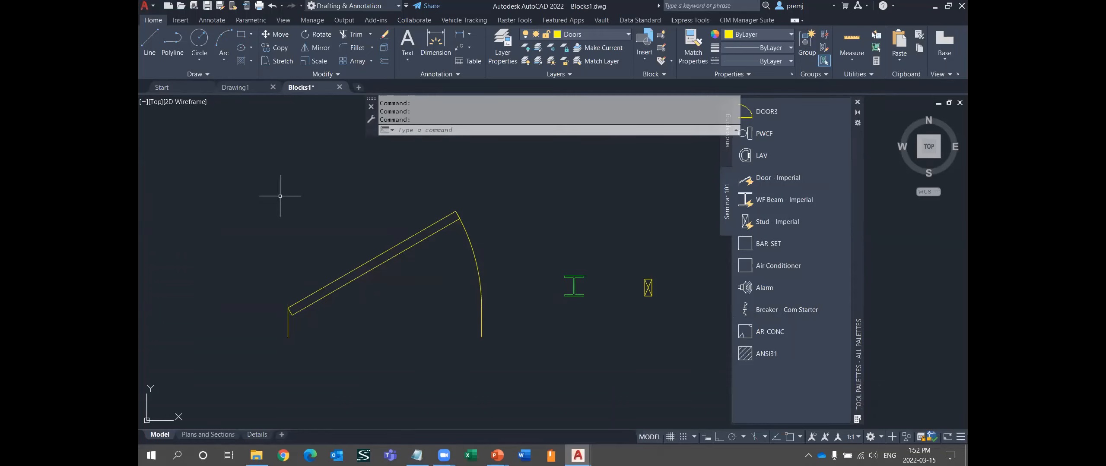
- Draw an open two-segment polyline just above the angled door outside the floor plan
scroll(298, 234, "down", 4)
scroll(333, 235, "down", 3)
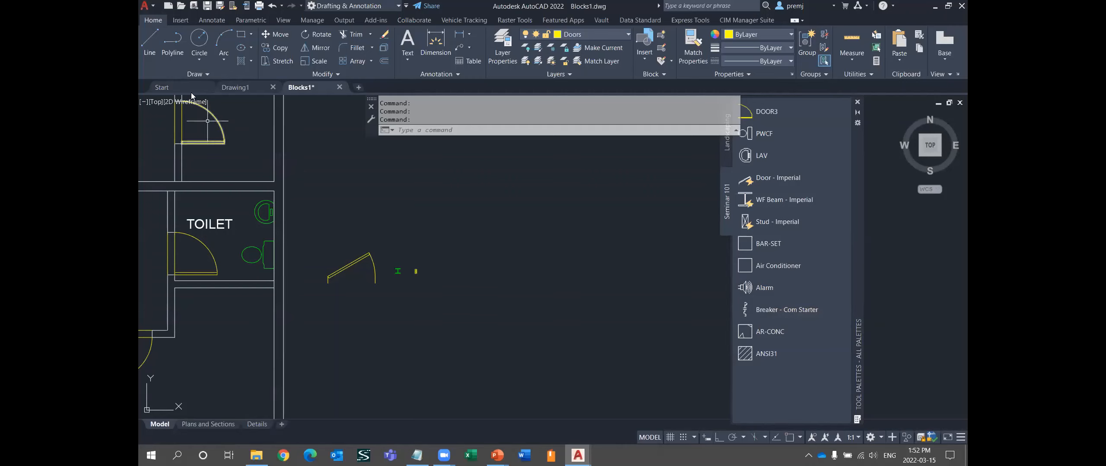
left_click(176, 45)
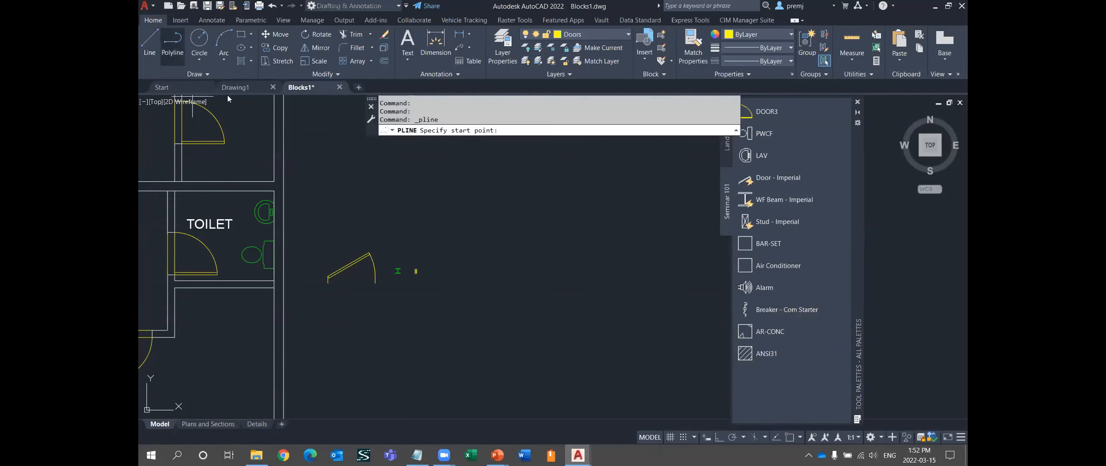
left_click(329, 225)
left_click(416, 240)
left_click(489, 201)
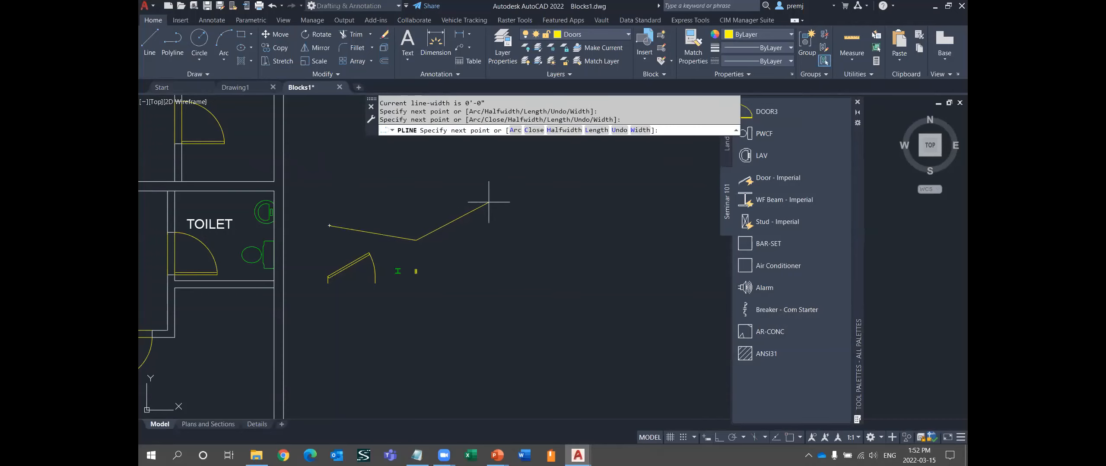
key("Return")
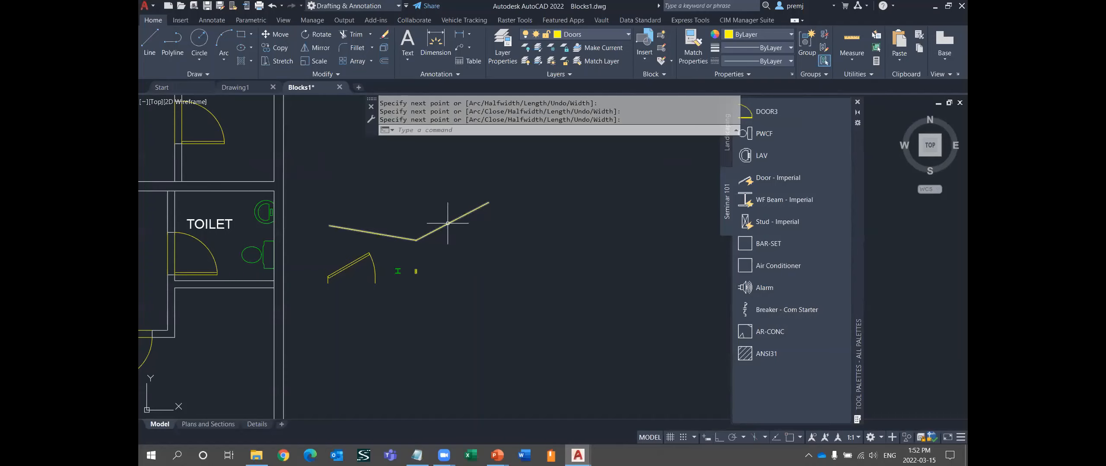
- Add the drawn polyline to the Seminar 101 palette as a tool below ANSI31
mouse_move(447, 223)
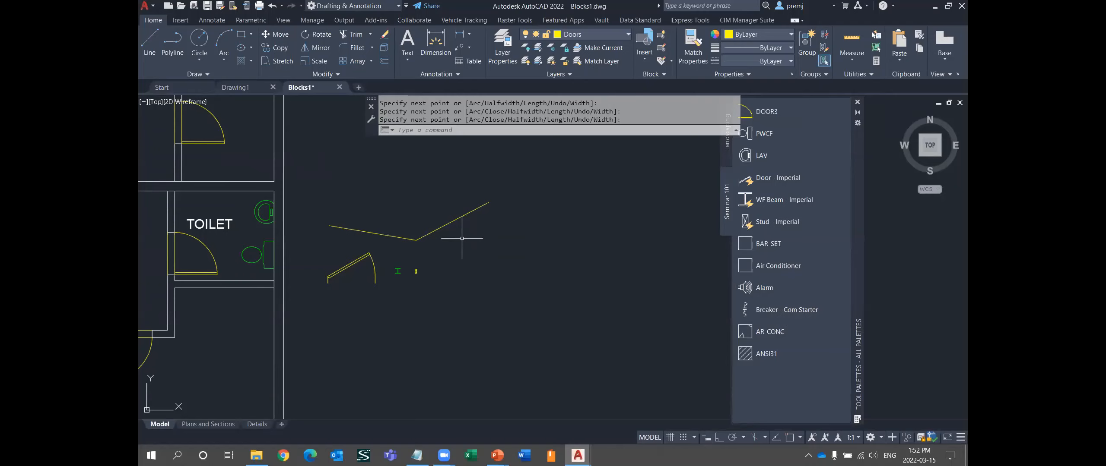
left_click(450, 223)
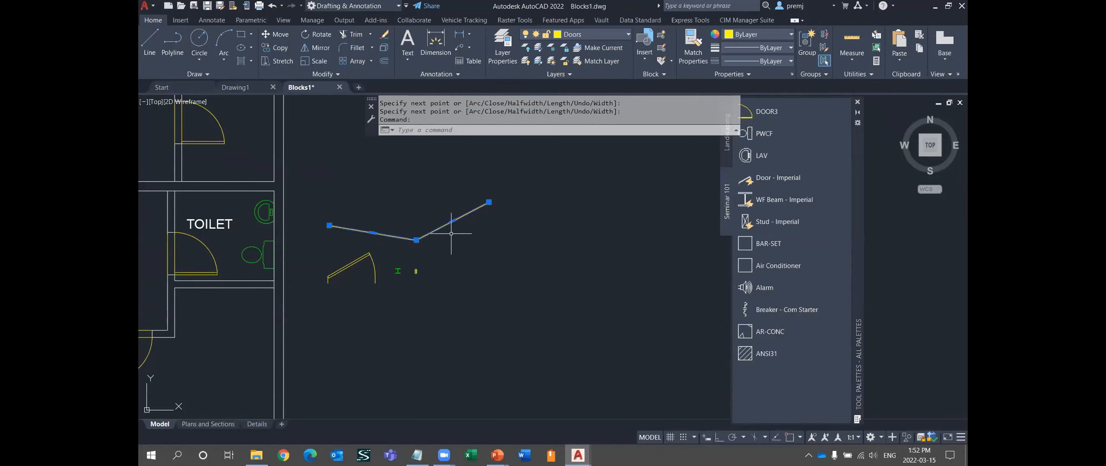
left_click_drag(440, 227, 750, 371)
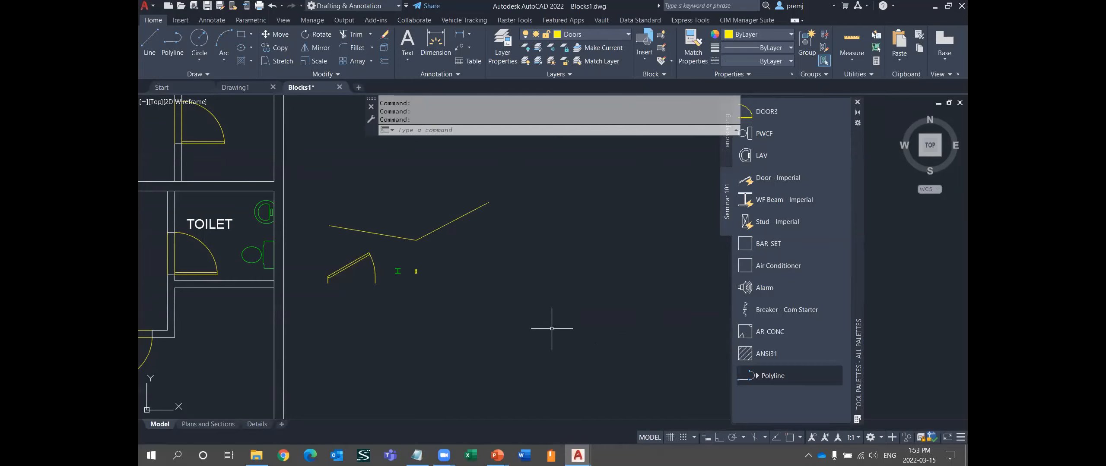
- Open the Customize User Interface editor with the CUI command and filter its command list to Draw commands
type("CUI")
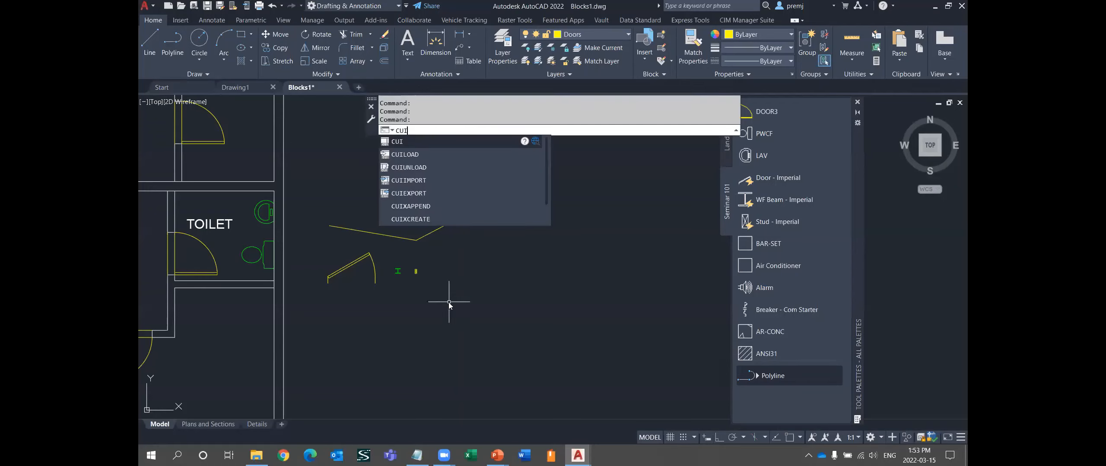
key("Return")
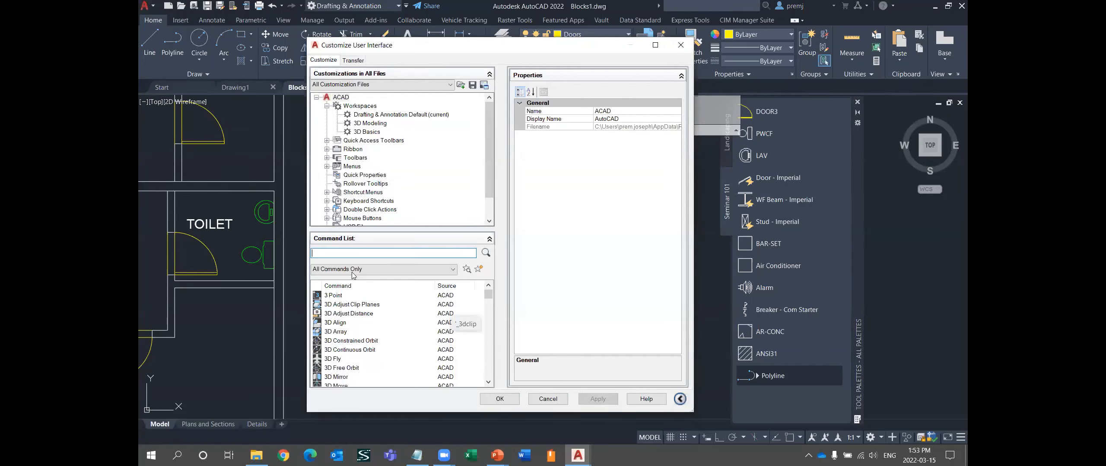
left_click(395, 271)
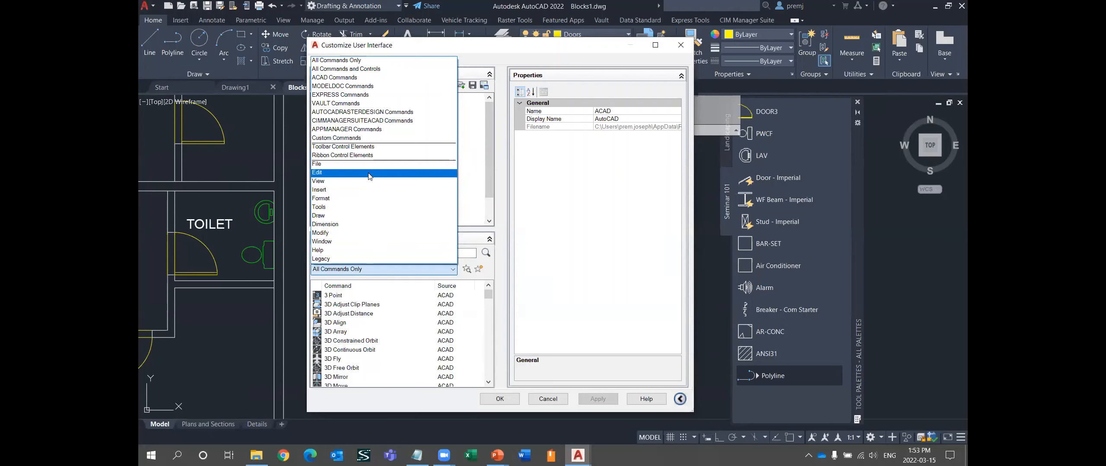
left_click(354, 215)
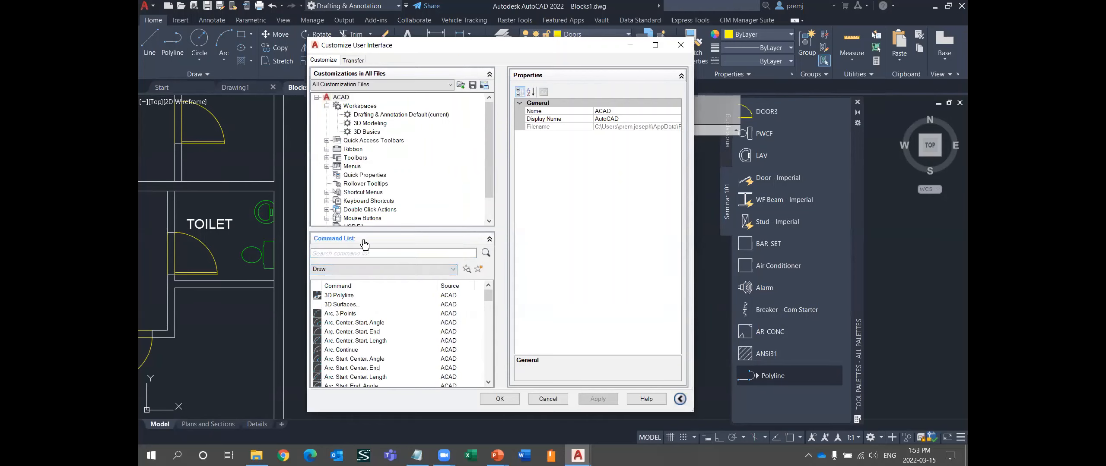
- Add the Ellipse, Center and Donut commands from the Draw command list to the Seminar 101 palette below Polyline
scroll(364, 345, "down", 5)
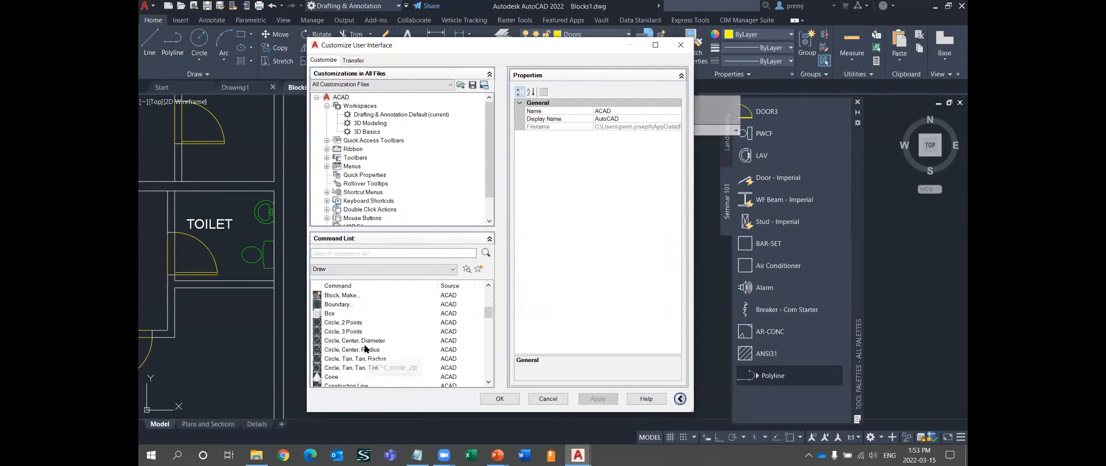
scroll(365, 348, "down", 1)
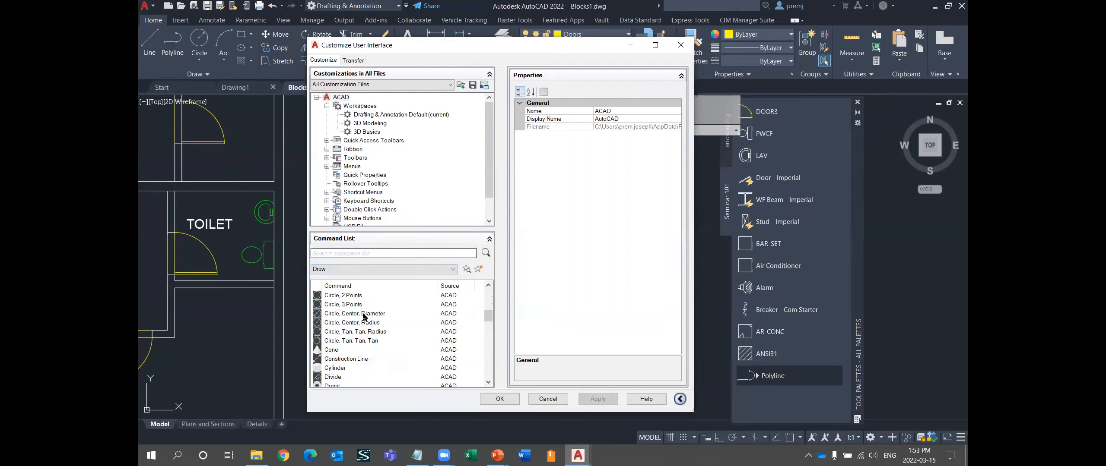
scroll(364, 345, "down", 1)
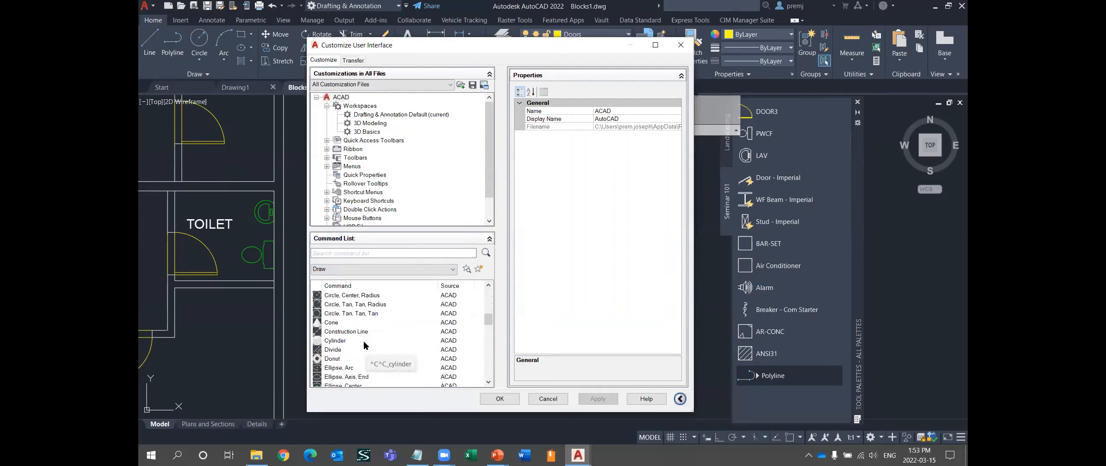
left_click(336, 360)
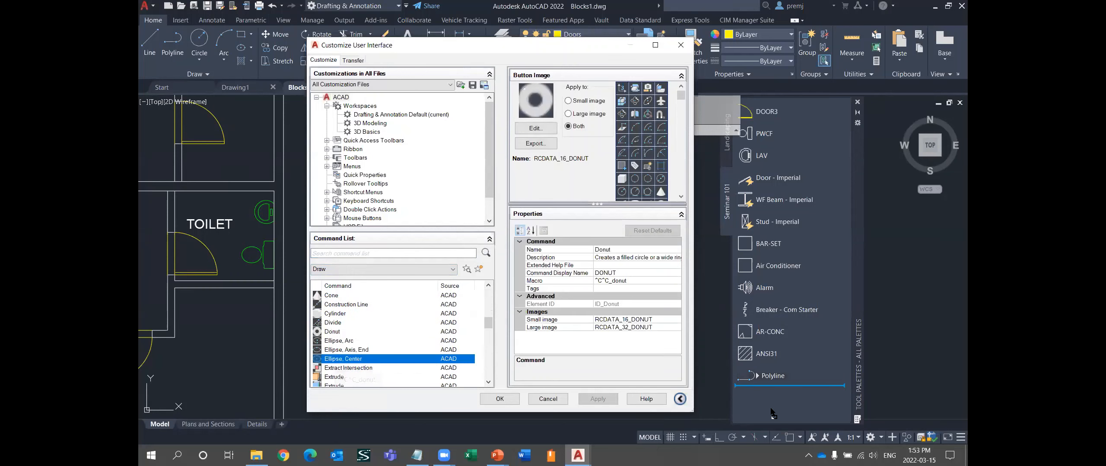
scroll(368, 361, "down", 1)
left_click(345, 360)
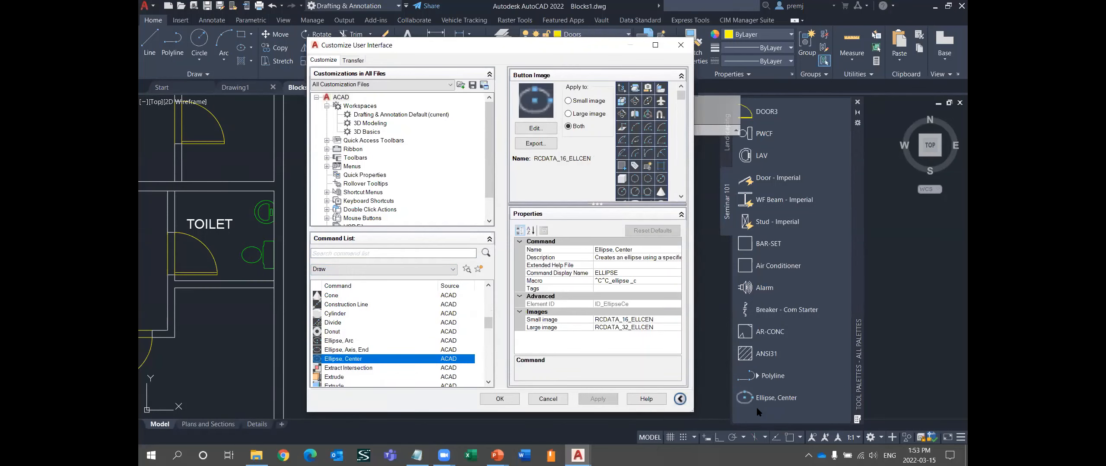
left_click(344, 332)
left_click_drag(352, 332, 782, 421)
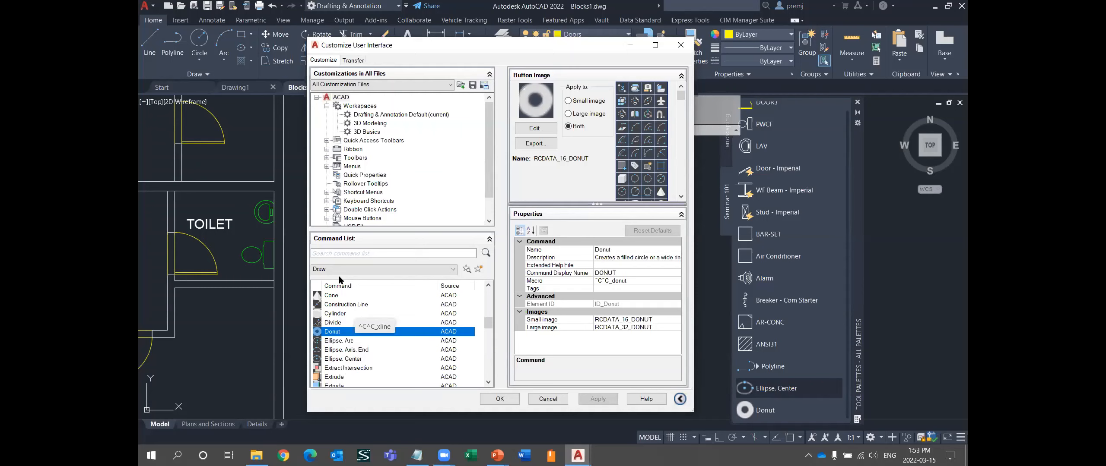
- Search All Commands Only for TRIM, add the ACAD Trim command to the palette below Donut and close the customization editor without applying changes
left_click(332, 252)
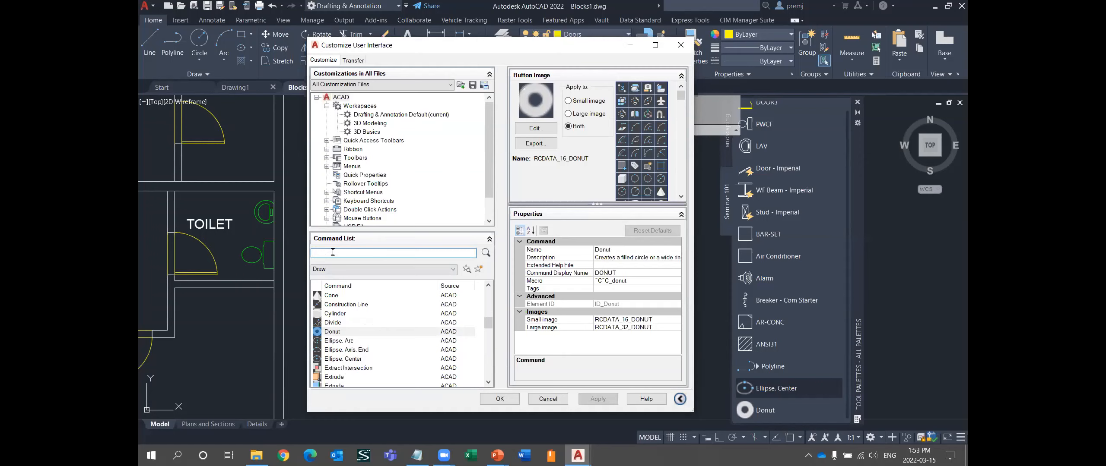
type("TRIM")
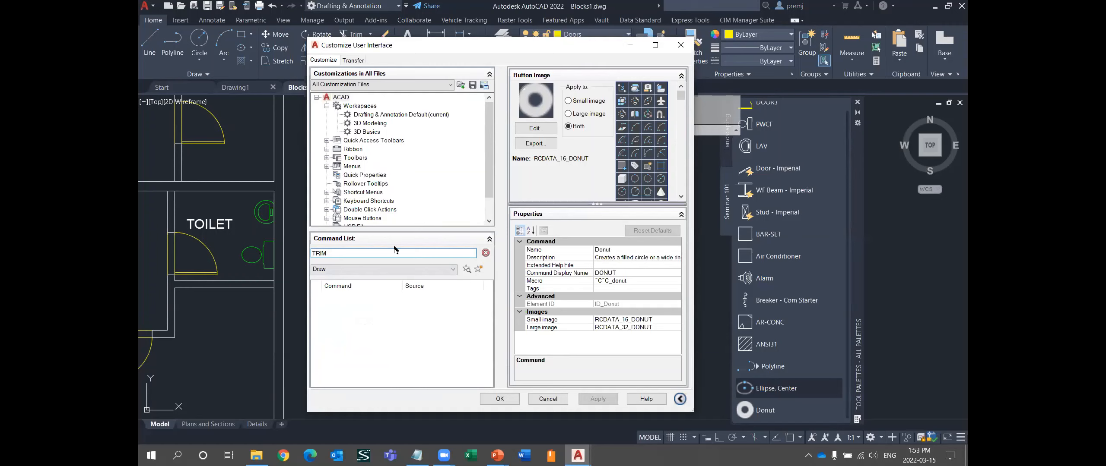
left_click(410, 270)
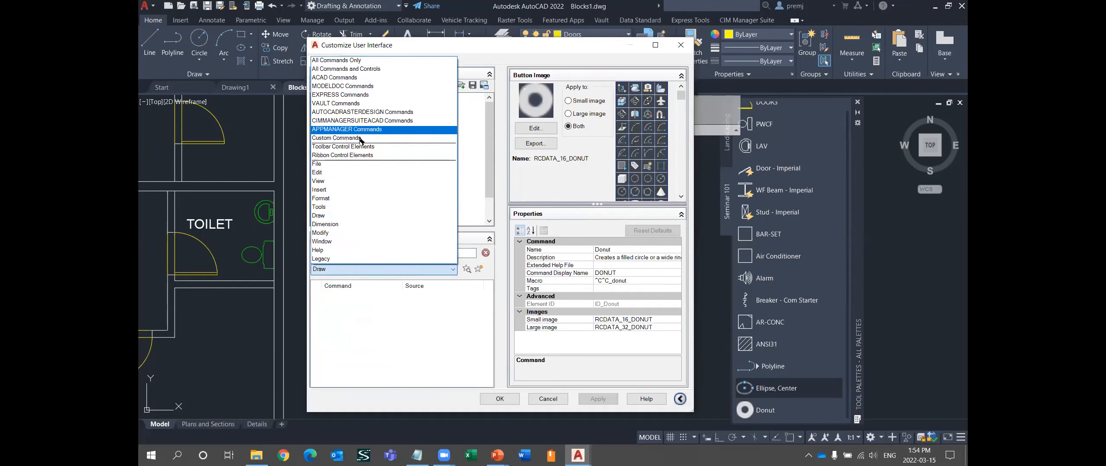
left_click(355, 64)
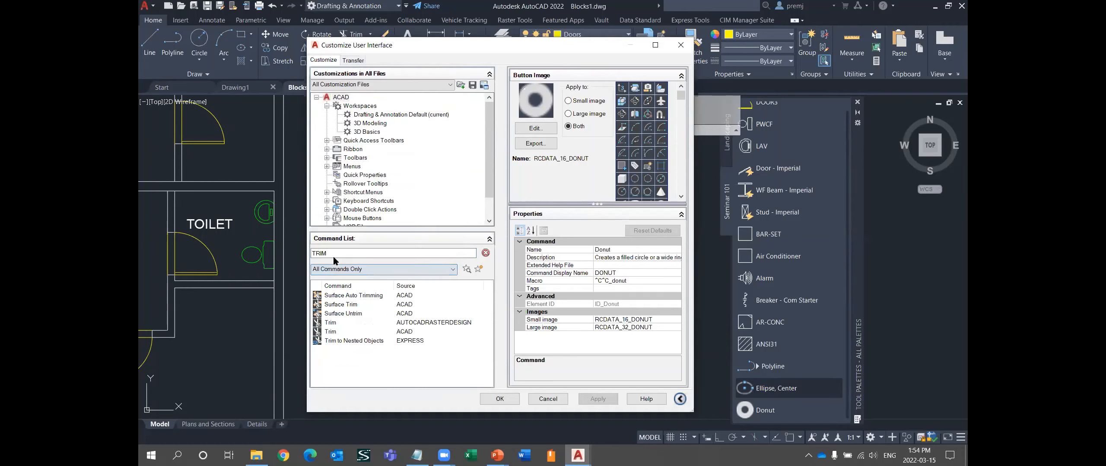
left_click(350, 333)
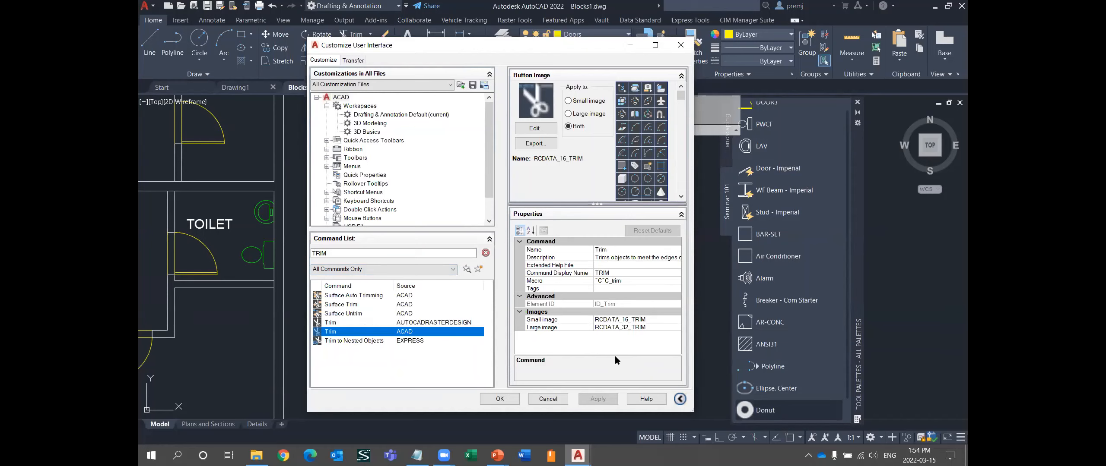
left_click(548, 399)
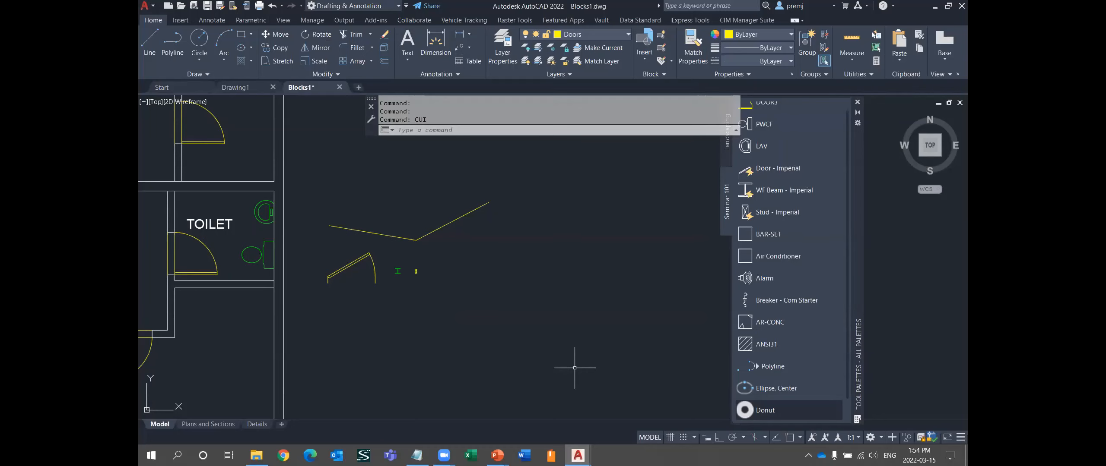
- Switch to the PowerPoint slide show on AutoCAD tool palettes
key("alt+Tab")
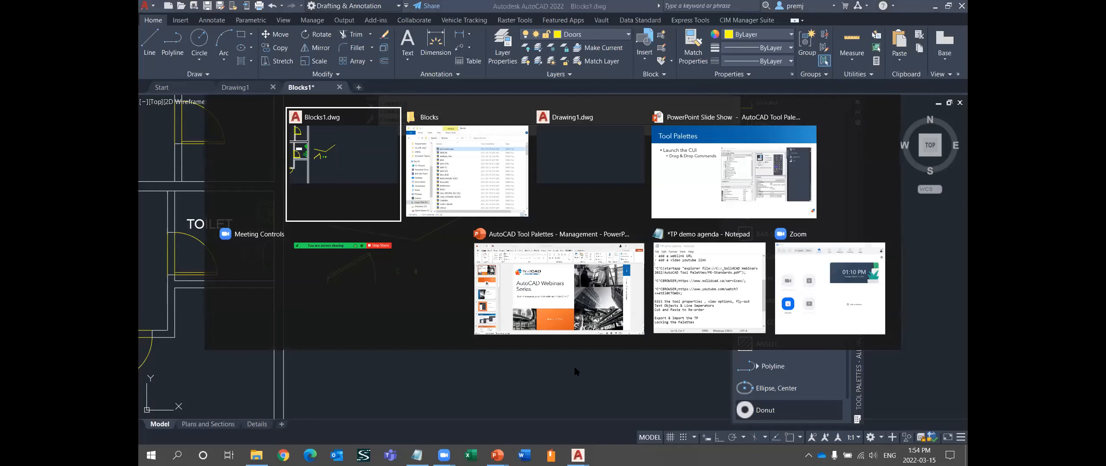
key("Tab")
key("Tab")
key("Tab")
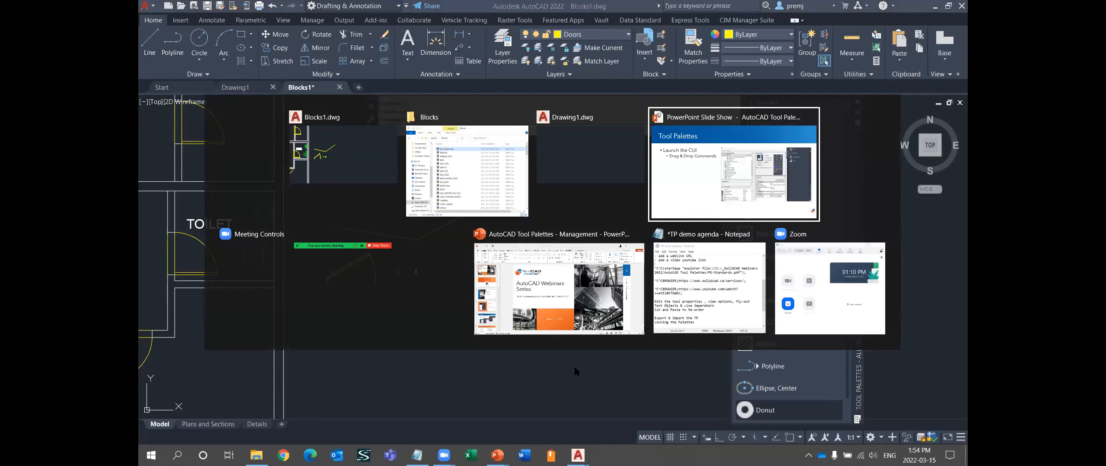
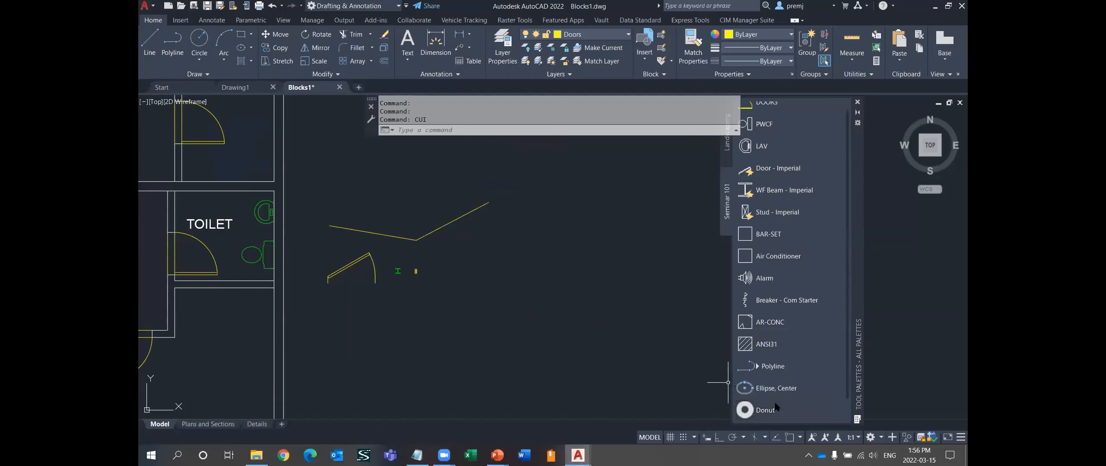
- Copy the Trim tool and paste three duplicates of it at the end of the Seminar 101 palette
scroll(802, 391, "down", 1)
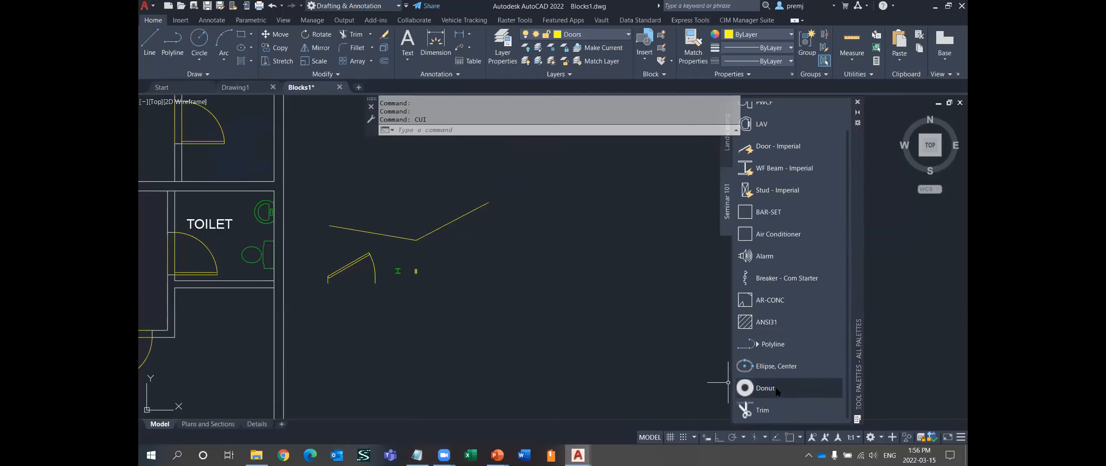
right_click(776, 406)
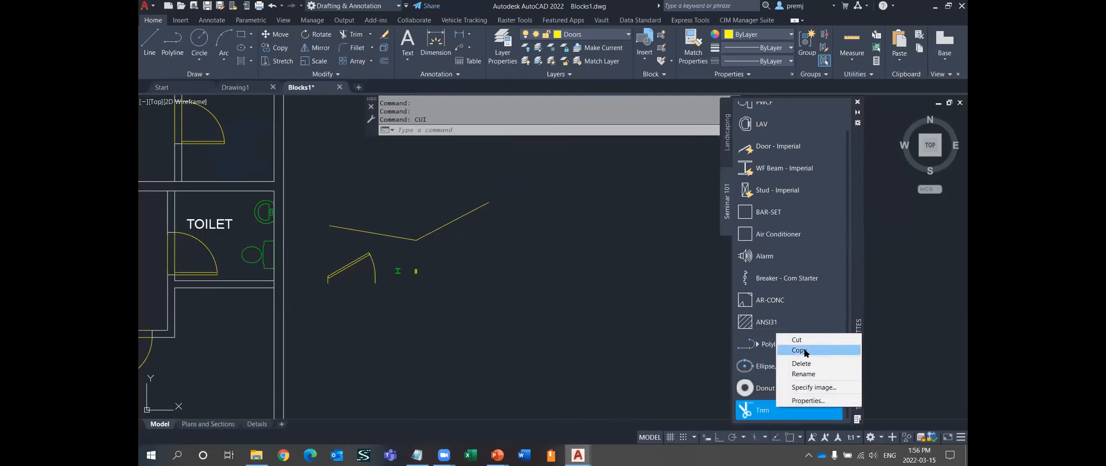
left_click(799, 350)
right_click(780, 408)
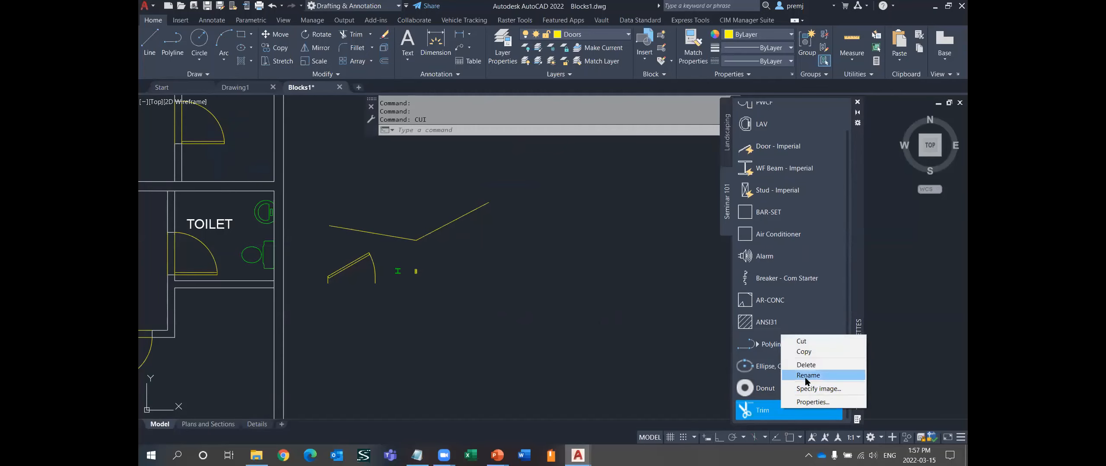
right_click(818, 321)
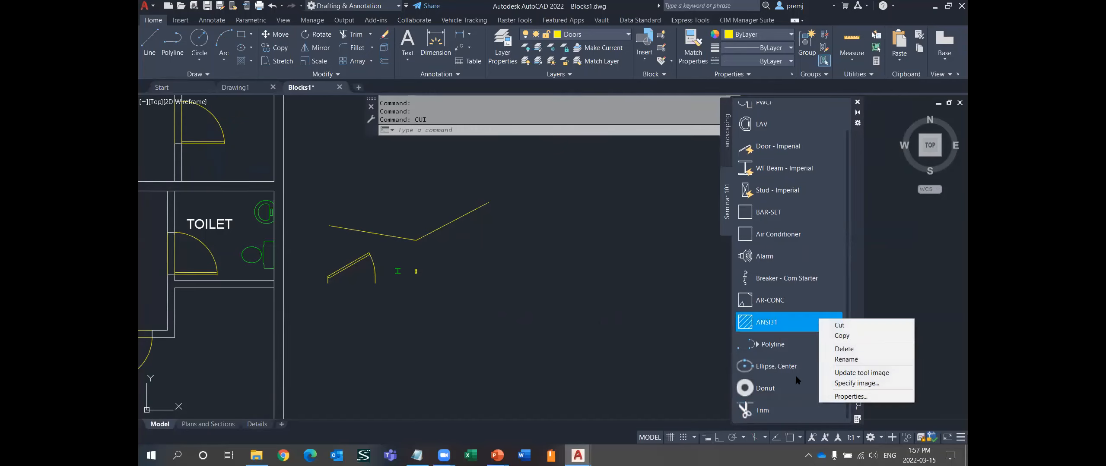
right_click(789, 400)
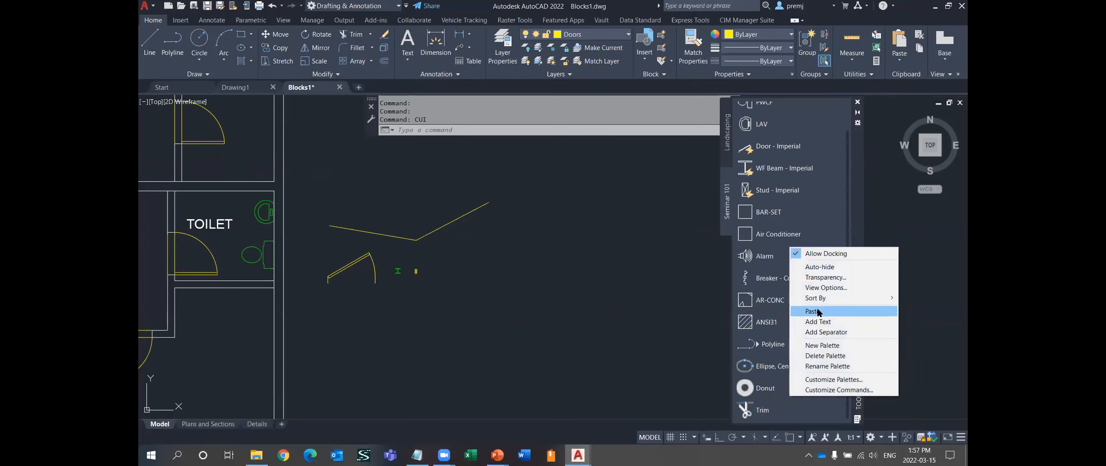
left_click(800, 312)
right_click(798, 382)
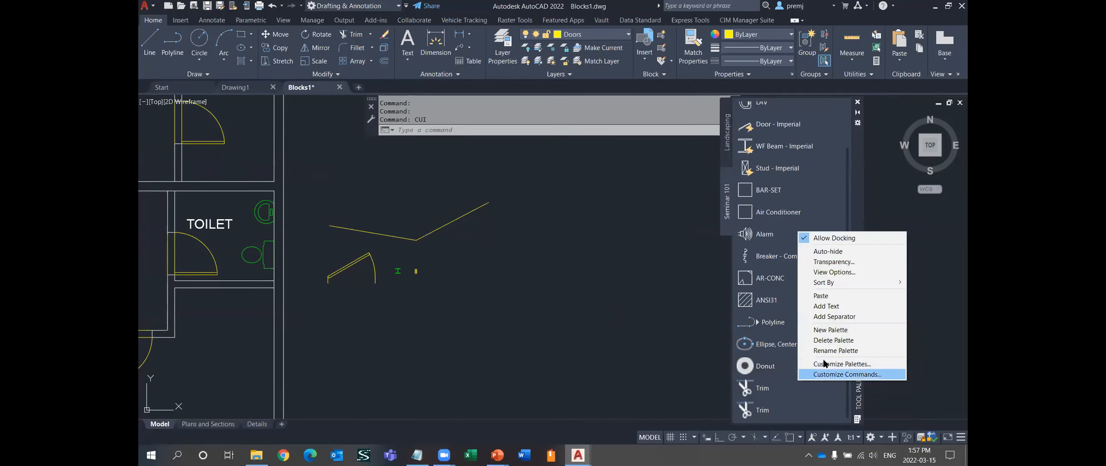
left_click(831, 296)
right_click(794, 372)
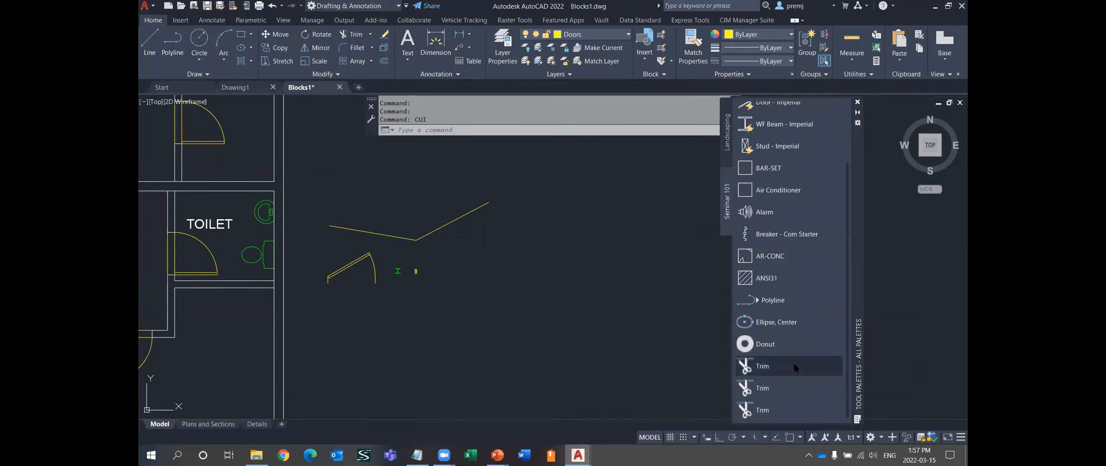
right_click(796, 351)
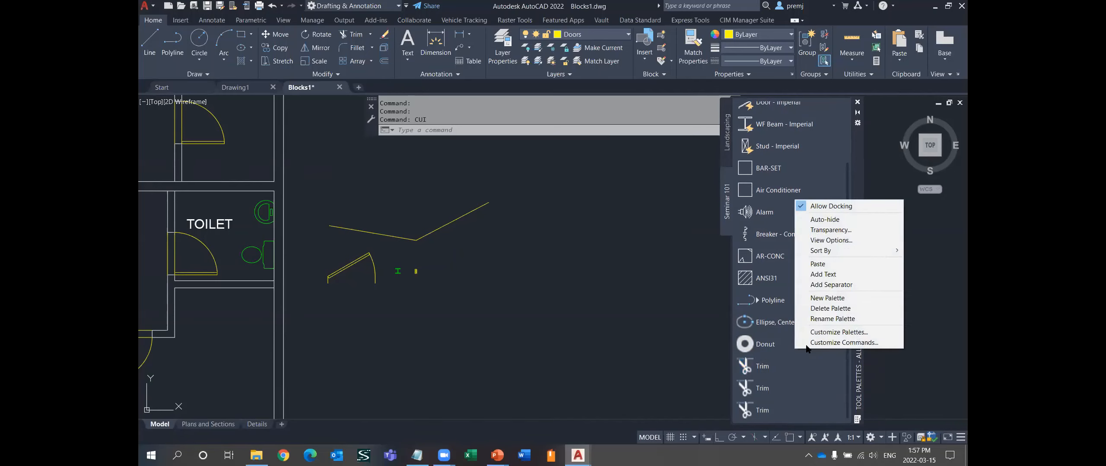
left_click(818, 264)
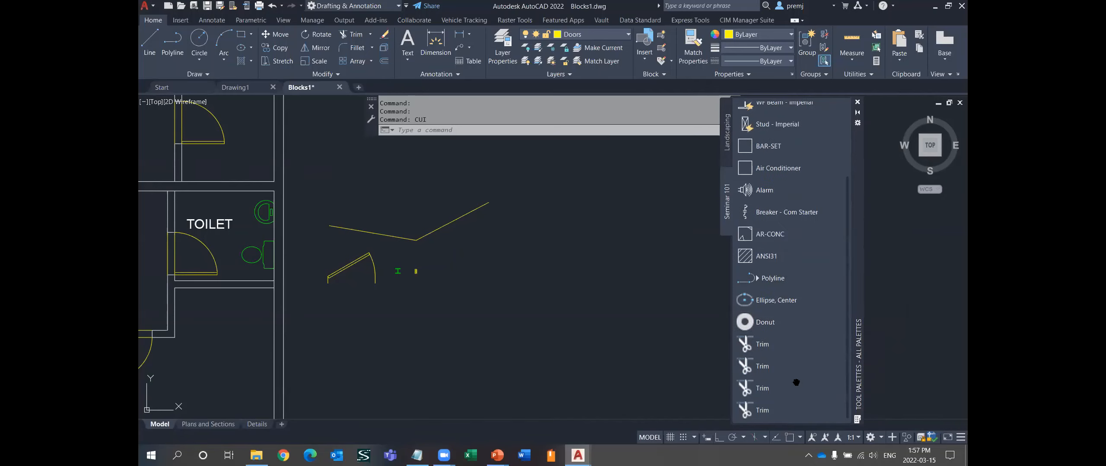
- Open the properties of the second Trim tool and locate the PE-Standards PDF in the AutoCAD Tool Palettes folder in File Explorer
right_click(777, 369)
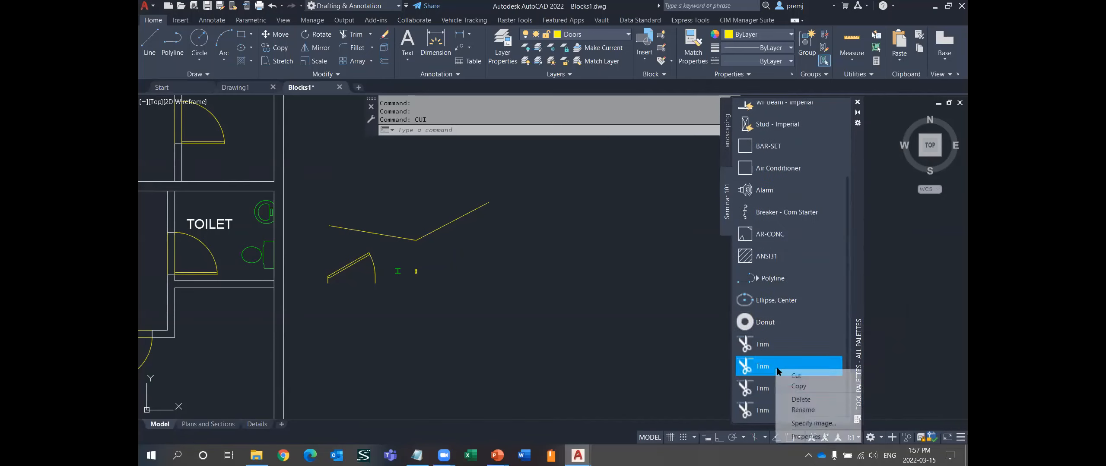
left_click(806, 438)
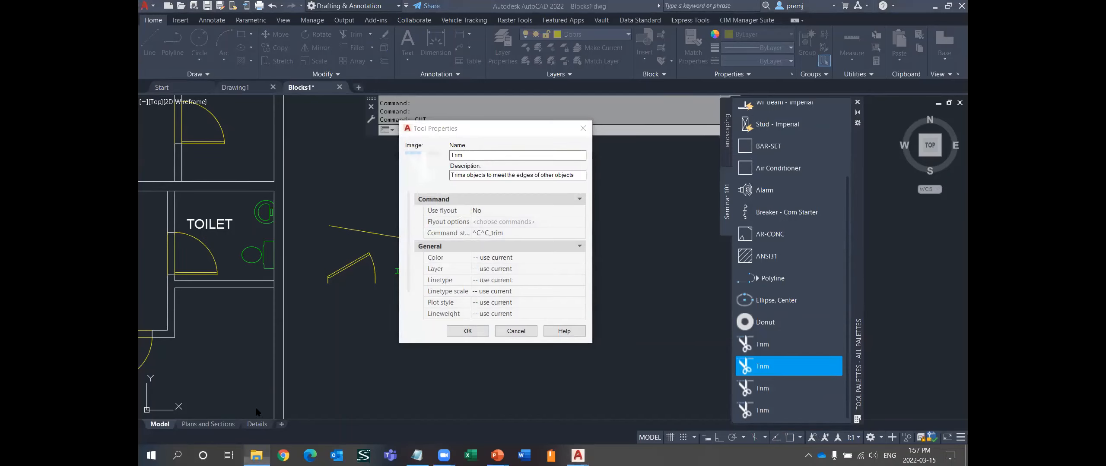
left_click(346, 126)
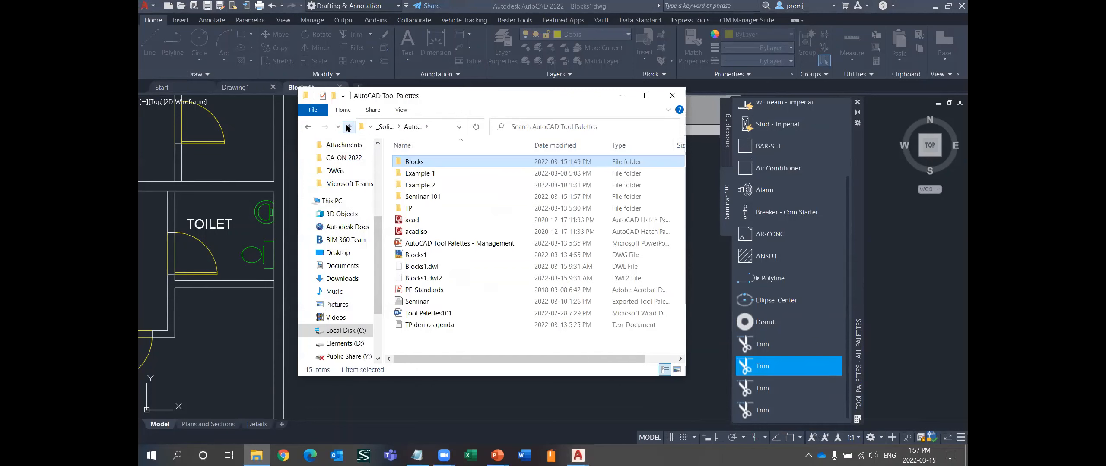
left_click(446, 288)
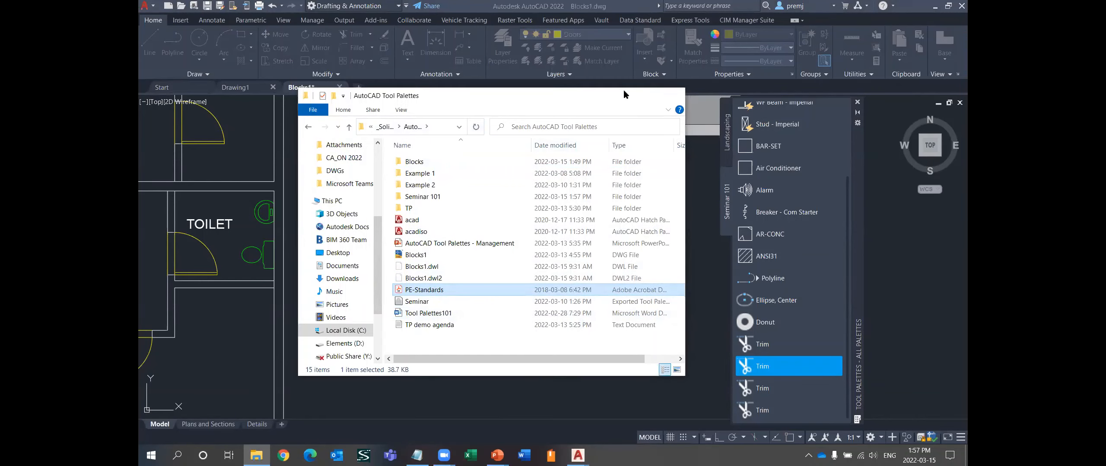
left_click(623, 93)
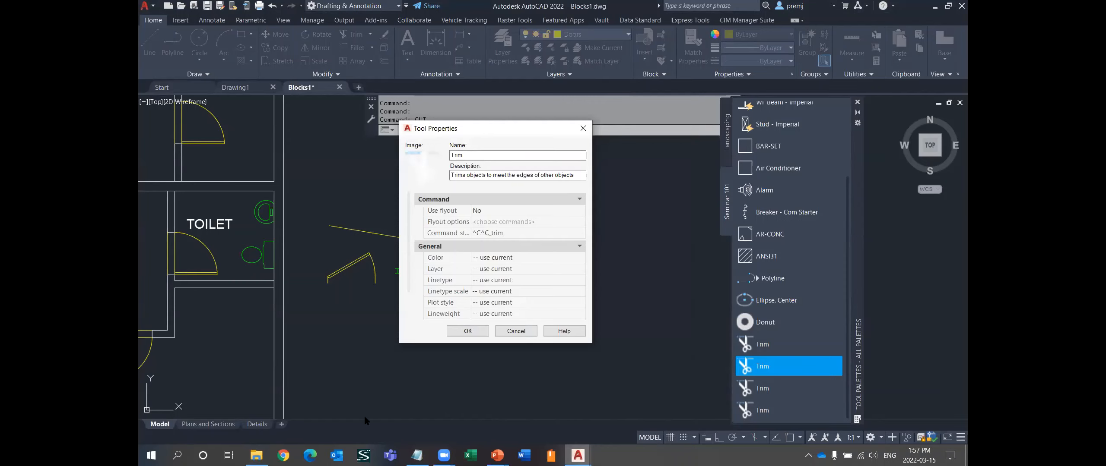
- Set the tool's command string to ^C^C(startapp "explorer file://C:/_SolidCAD Webinars 2022/AutoCAD Tool Palettes/PE-Standards.pdf"); copied from the TP demo agenda in Notepad
left_click(417, 455)
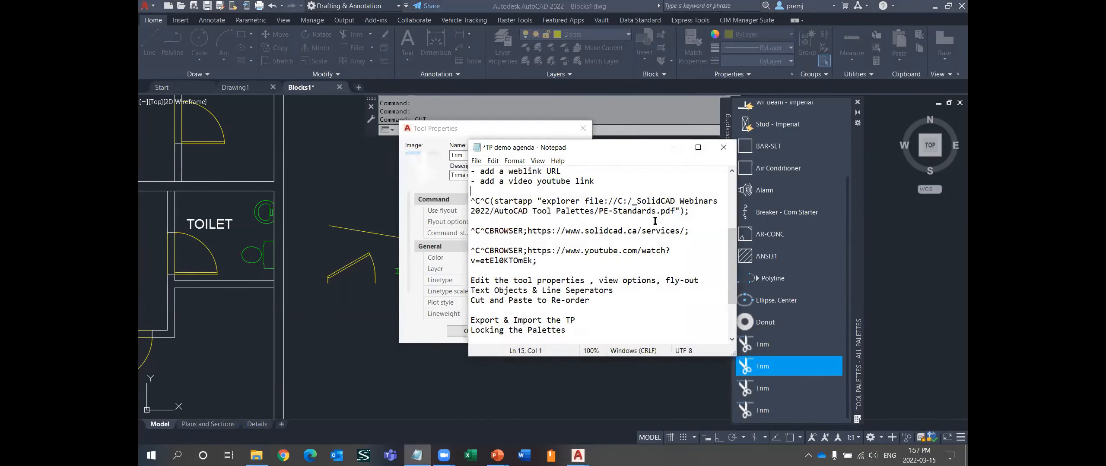
left_click_drag(690, 211, 460, 202)
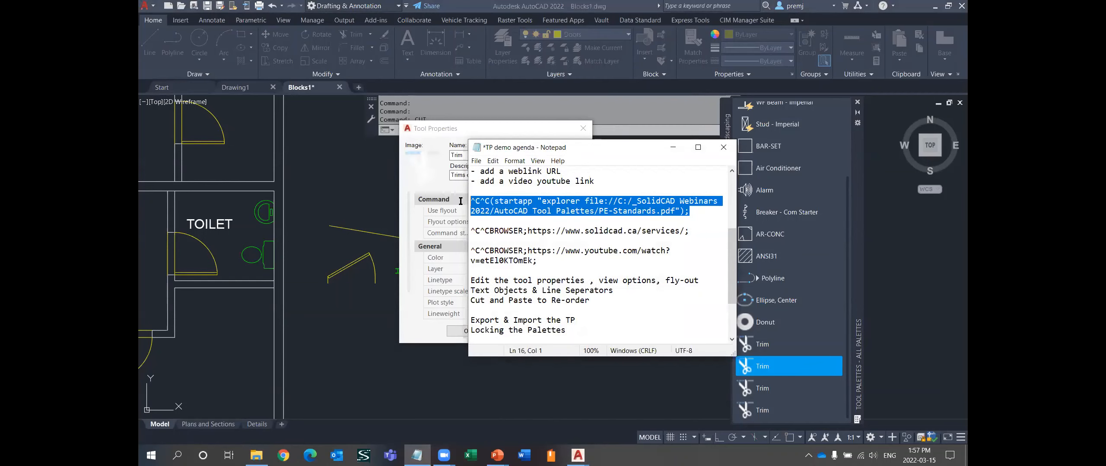
left_click(675, 148)
left_click(506, 232)
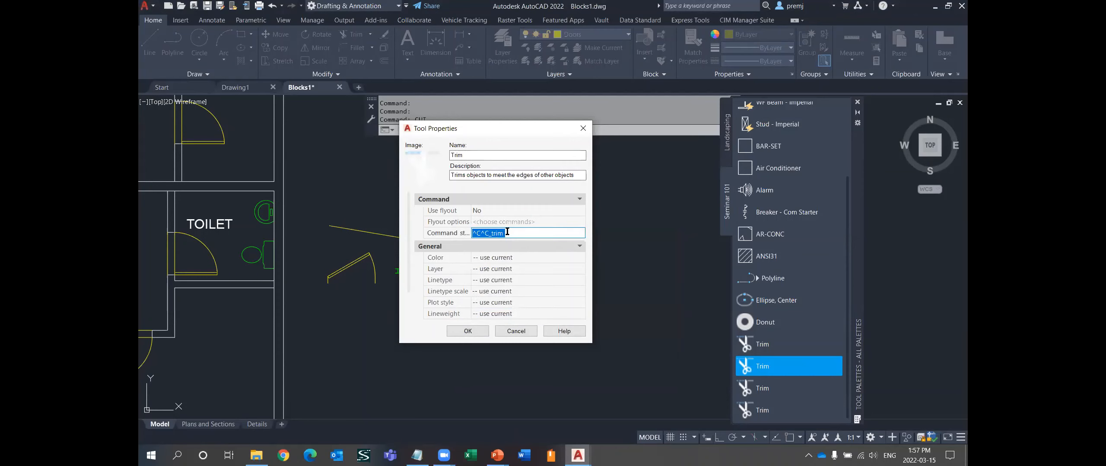
key("ctrl+v")
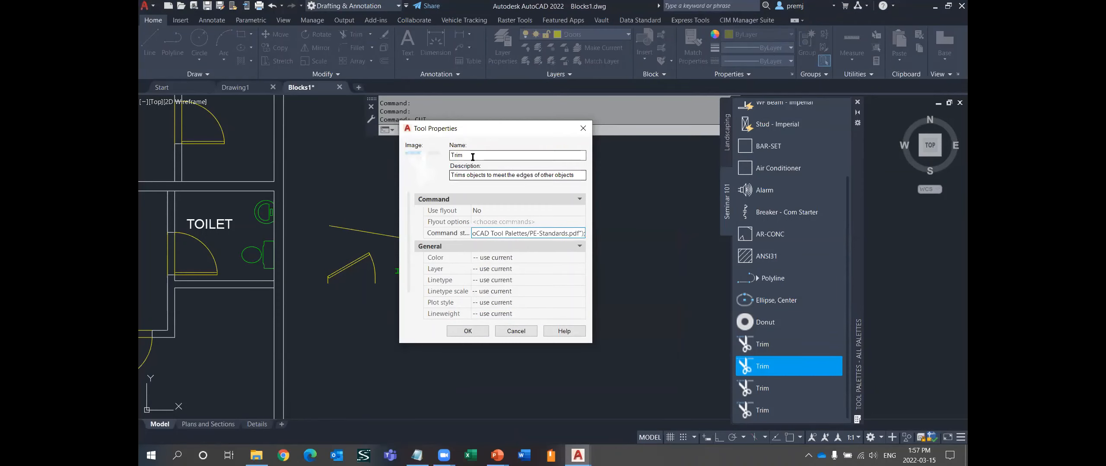
- Rename the tool as PE Standards and set its description to PE Standards Documentation
left_click_drag(483, 155, 432, 157)
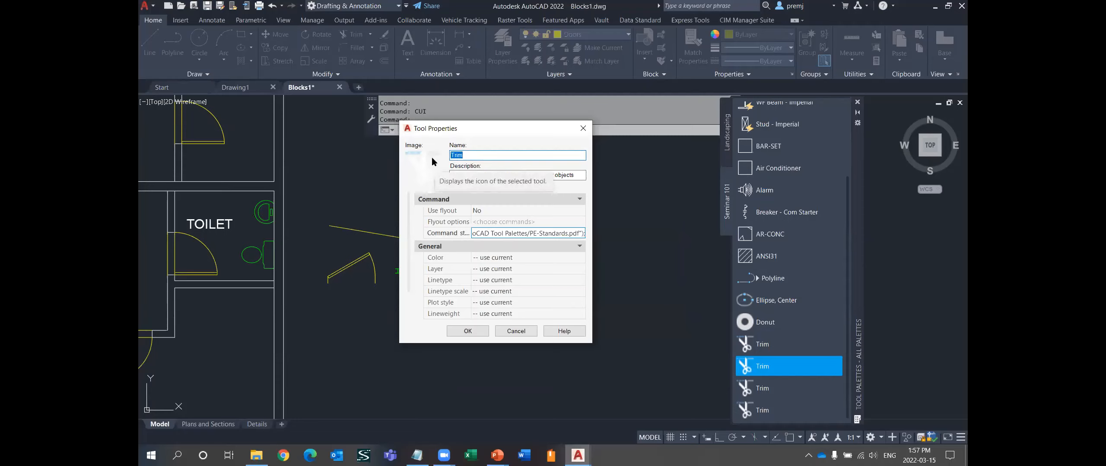
type("PE")
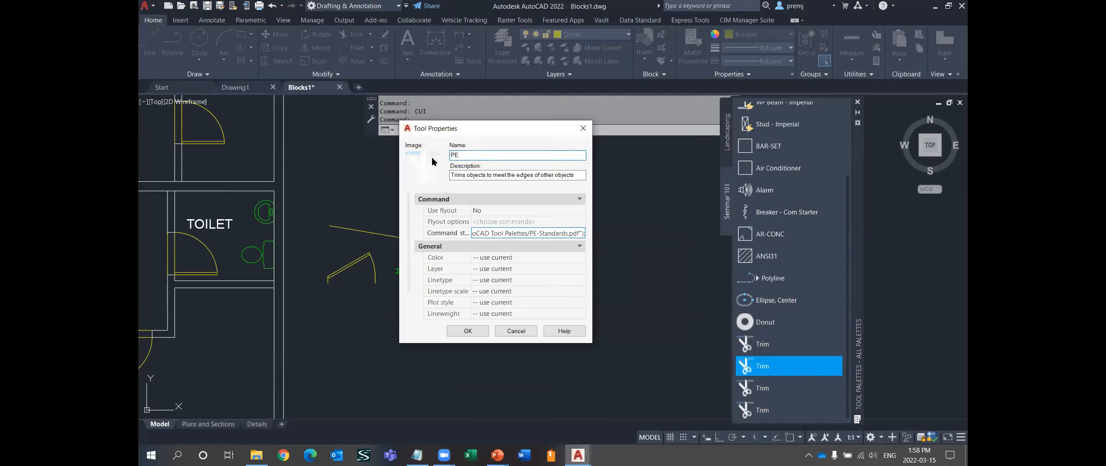
type(" Standards")
key("Tab")
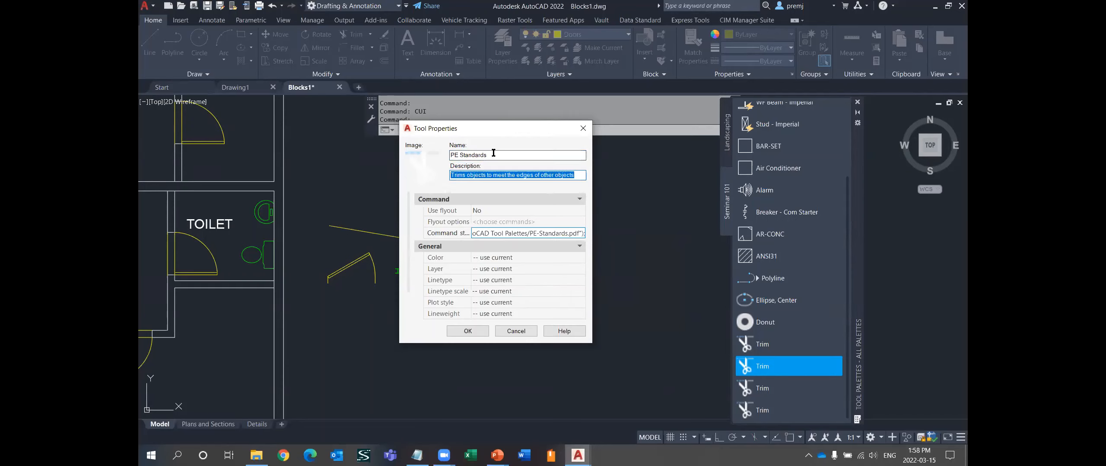
key("shift+Tab")
key("ctrl+c")
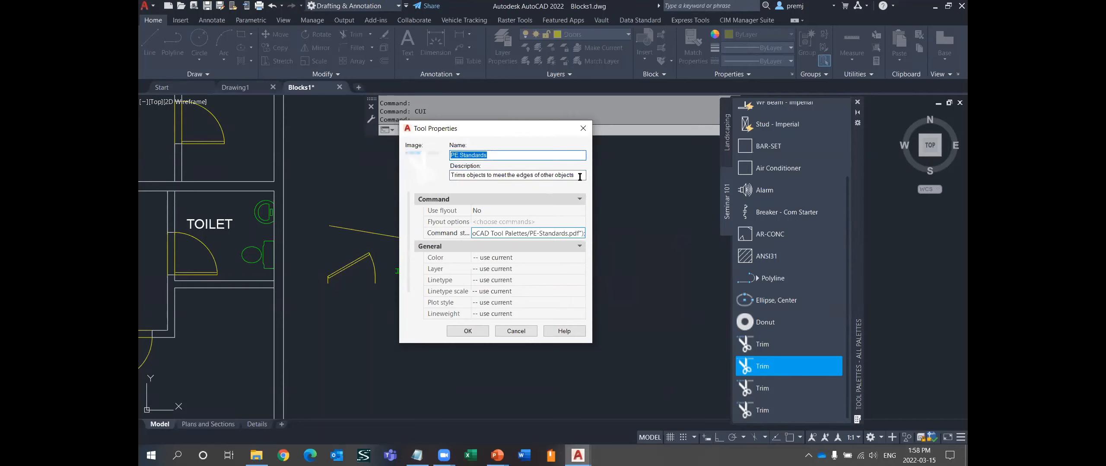
key("Tab")
key("ctrl+v")
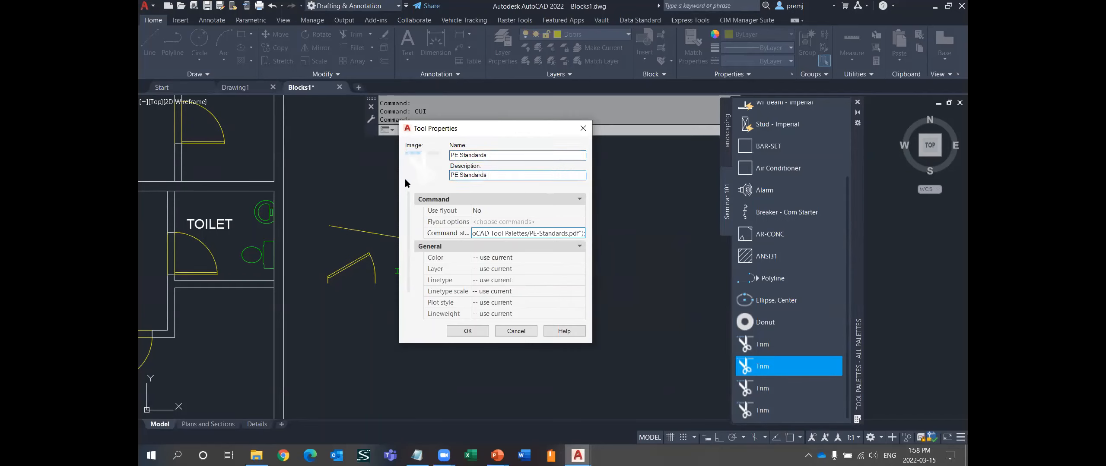
type("Documentation")
- Specify Desktop 1.jpg from C:\SolidCAD\Wall Paper as the PE Standards tool's light theme image
right_click(417, 170)
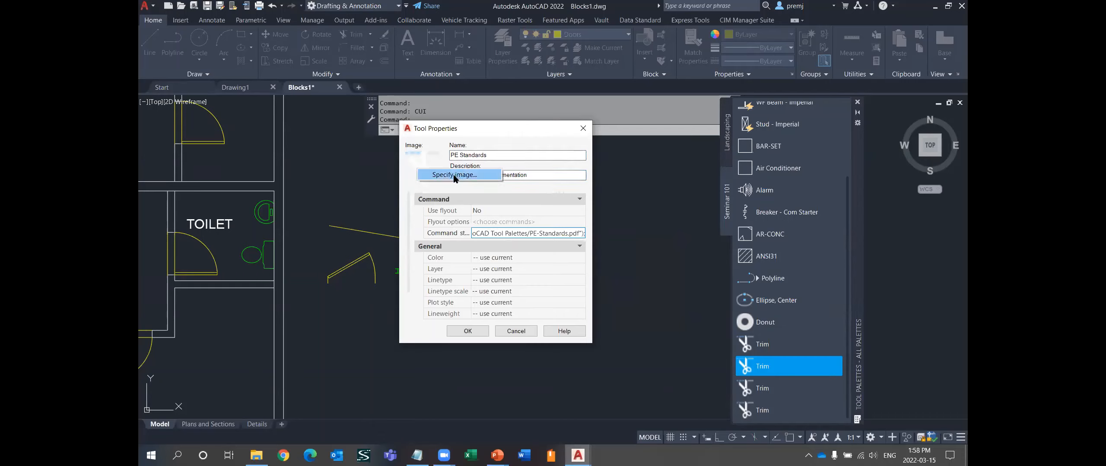
left_click(455, 175)
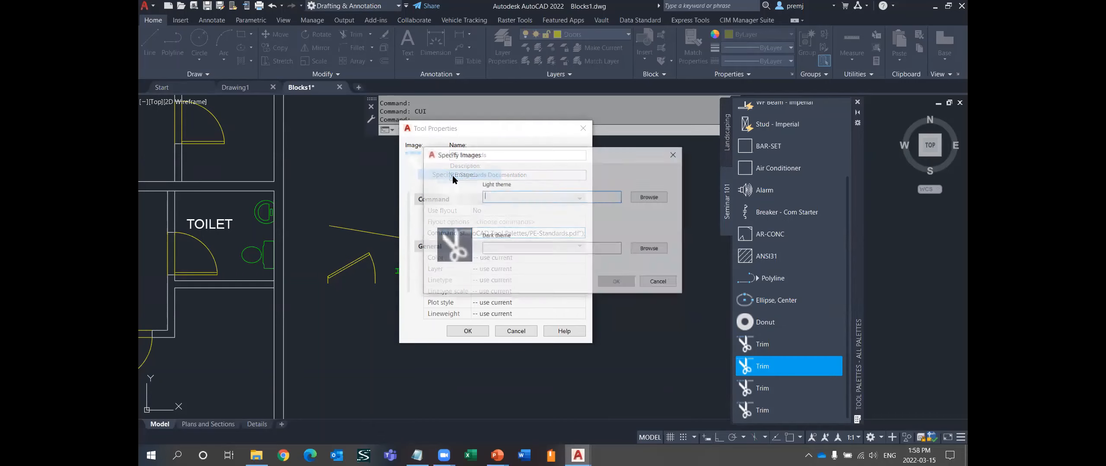
left_click(650, 197)
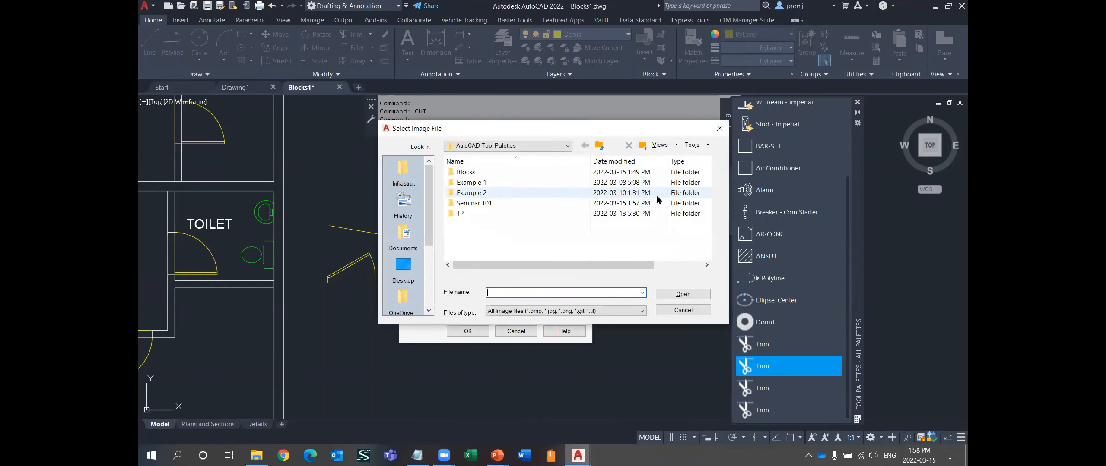
left_click(520, 145)
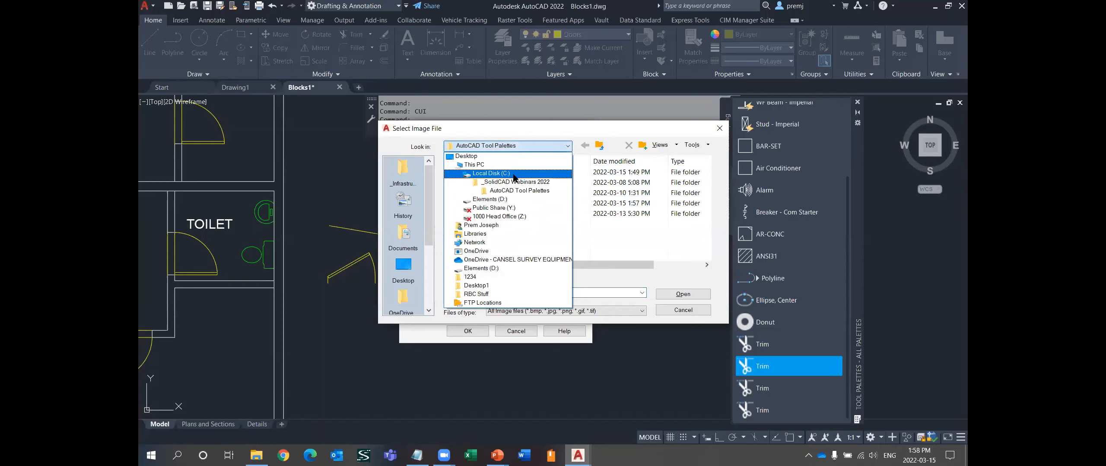
left_click(513, 174)
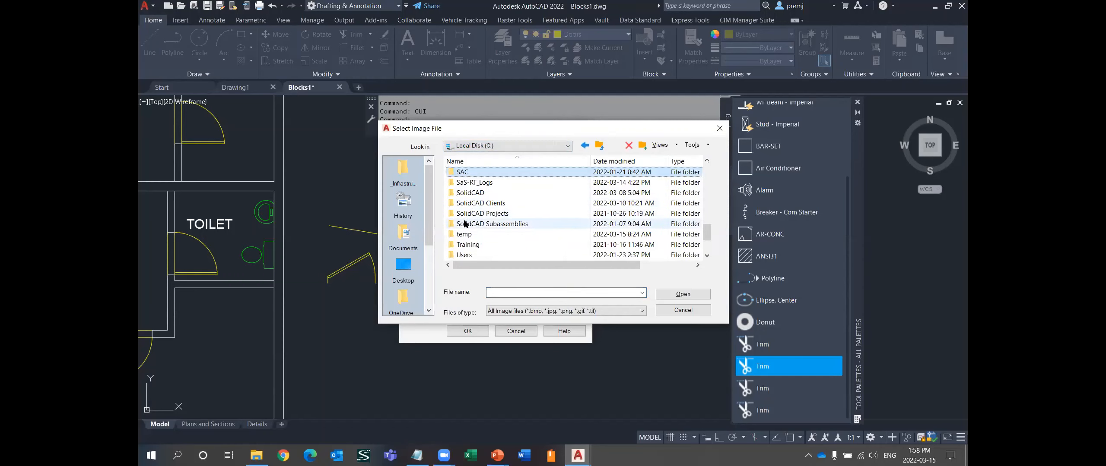
double_click(483, 193)
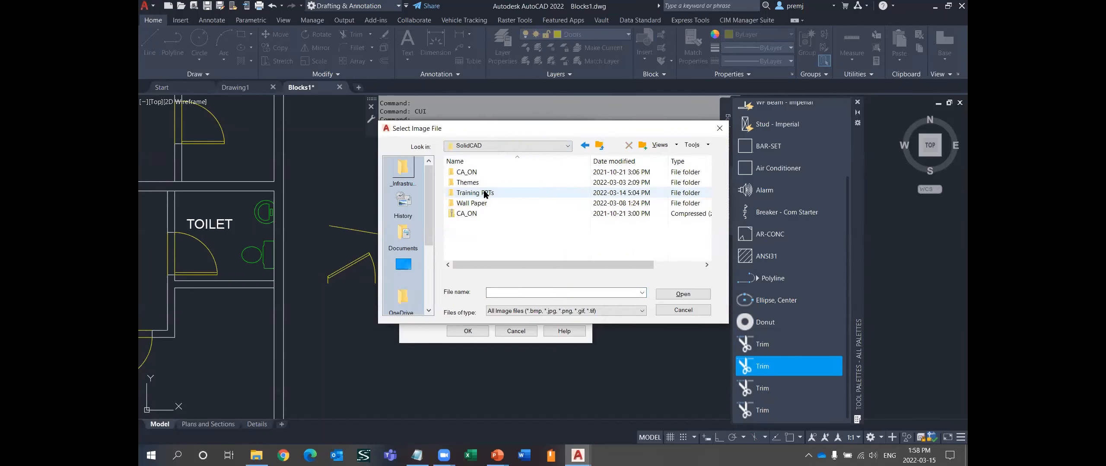
double_click(487, 203)
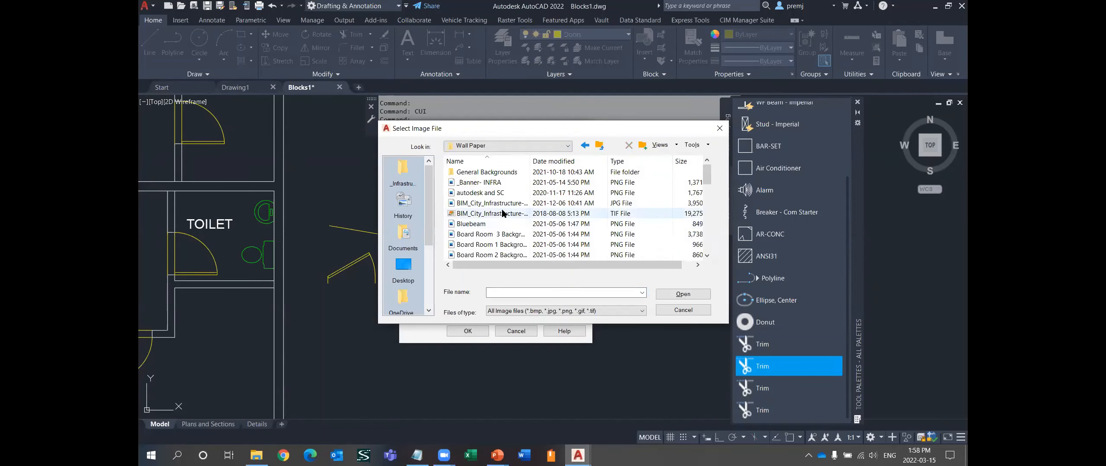
left_click(493, 183)
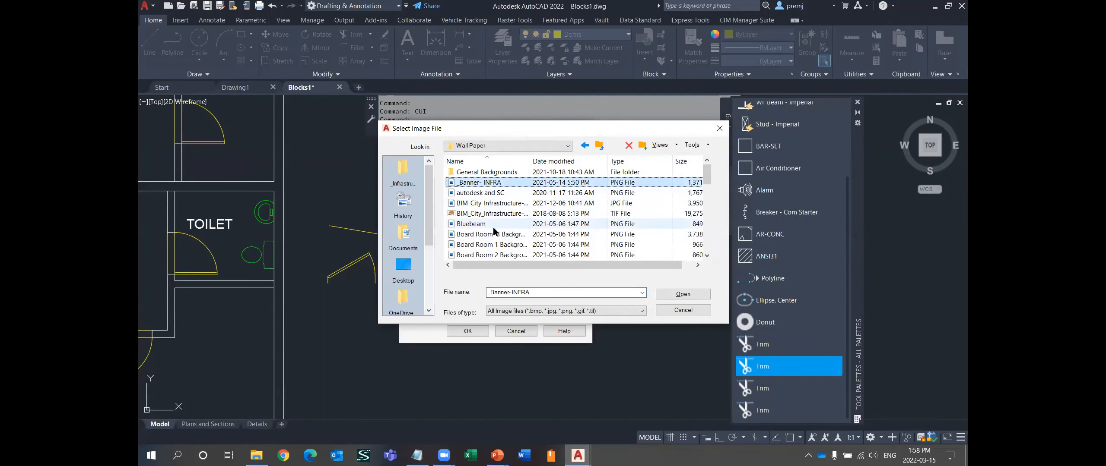
scroll(494, 229, "down", 2)
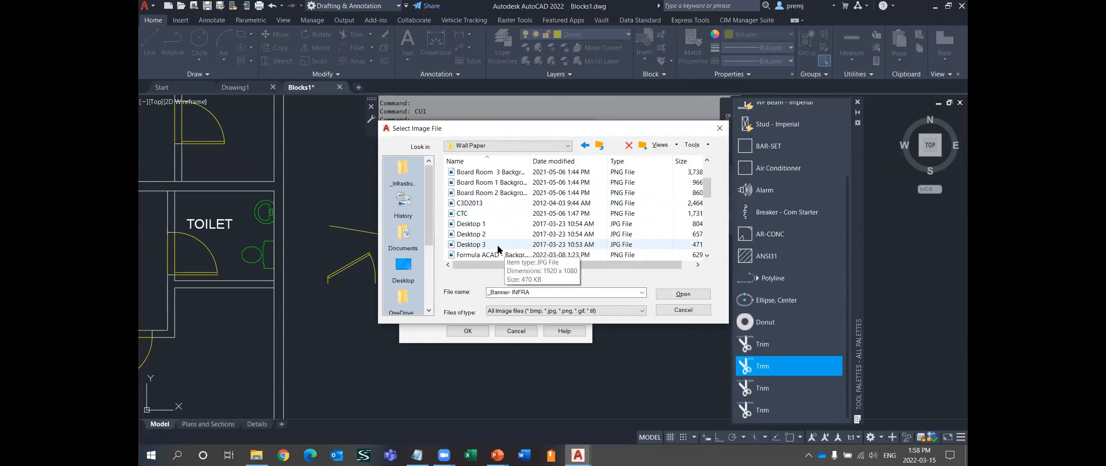
scroll(472, 186, "down", 1)
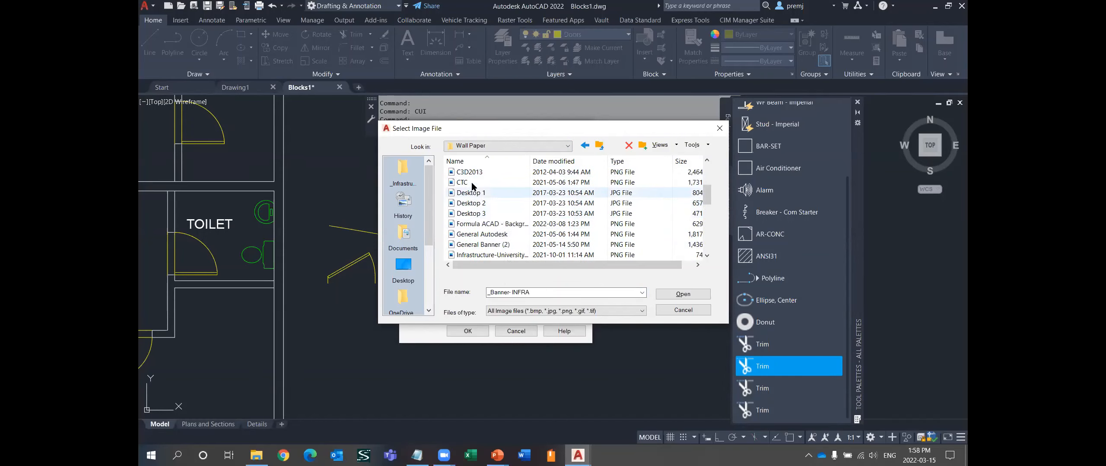
left_click(471, 192)
left_click(682, 295)
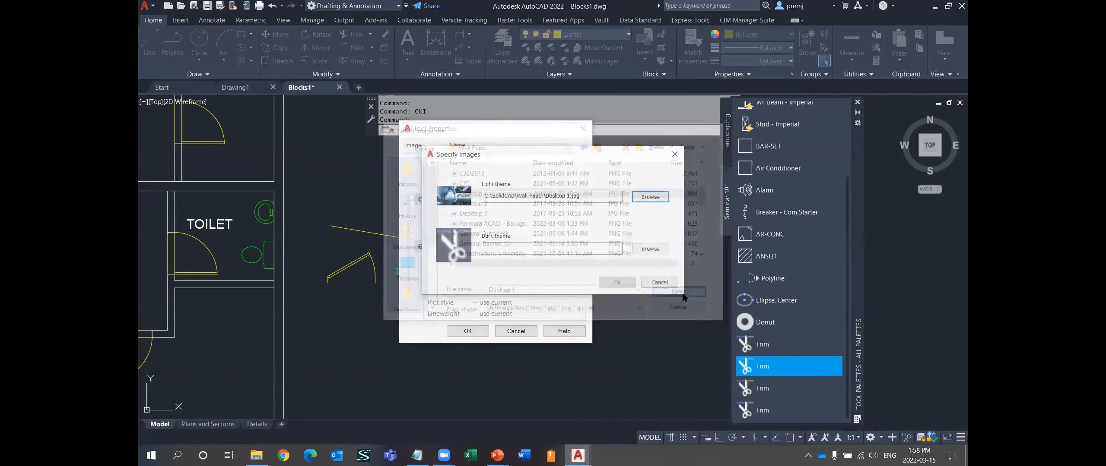
- Specify an image file for the PE Standards tool's dark theme and apply the tool properties
left_click(649, 250)
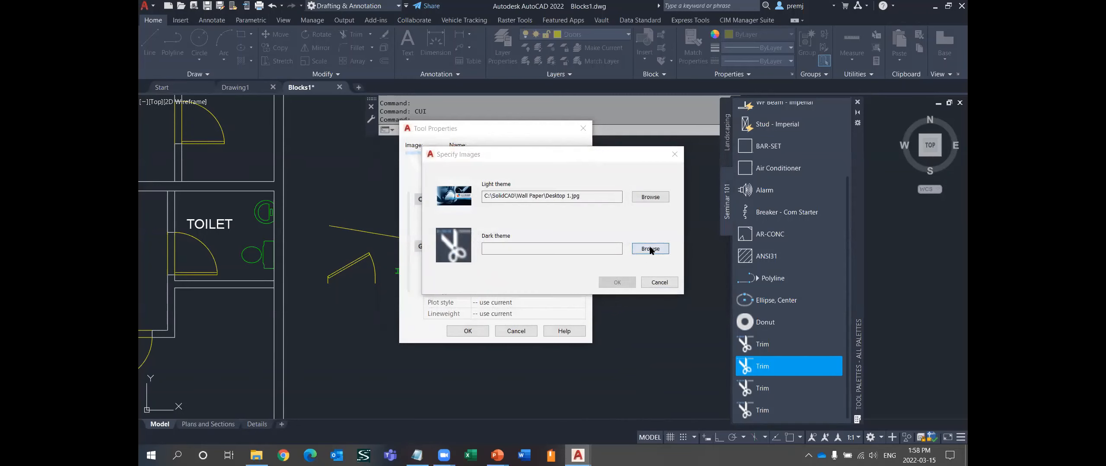
left_click(681, 294)
left_click(613, 282)
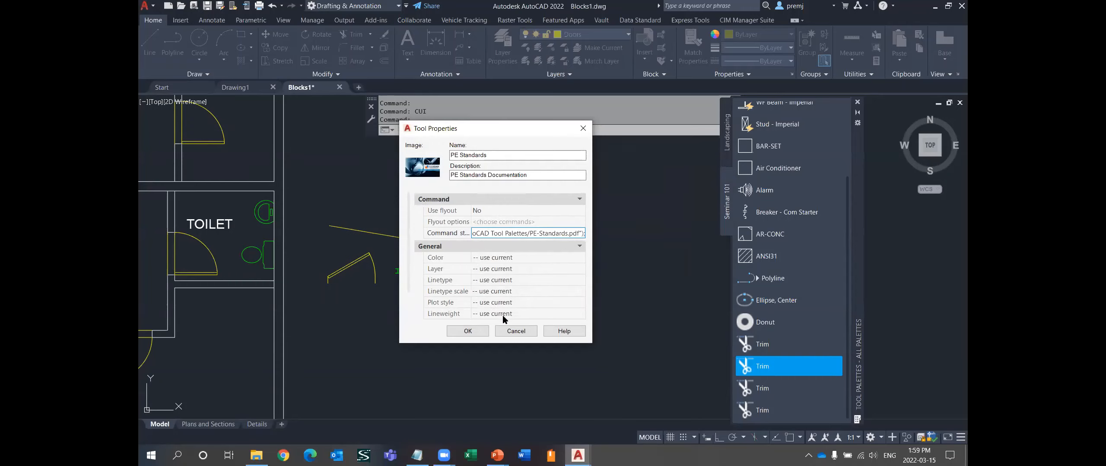
left_click(465, 332)
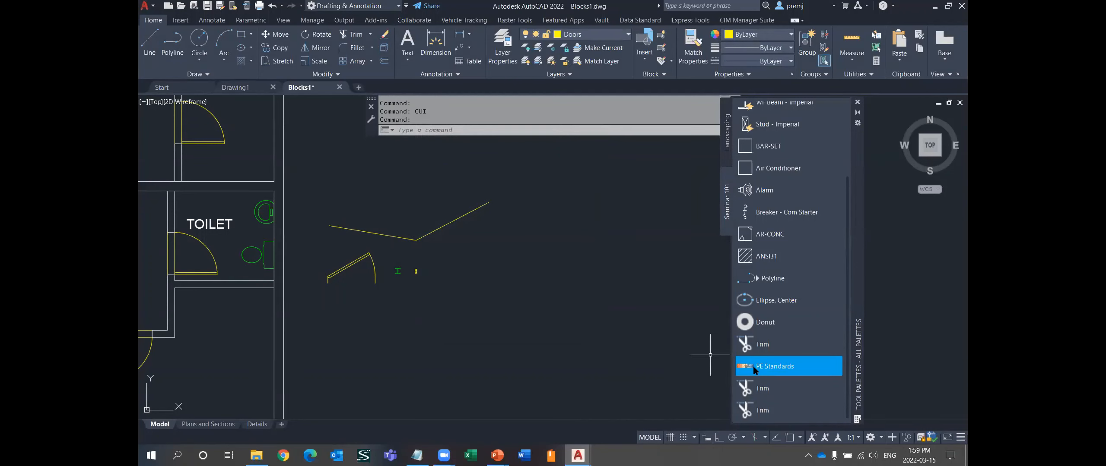
- Rename the Trim tool directly below PE Standards as SolidCAD Services and clear its description
right_click(760, 390)
left_click(786, 381)
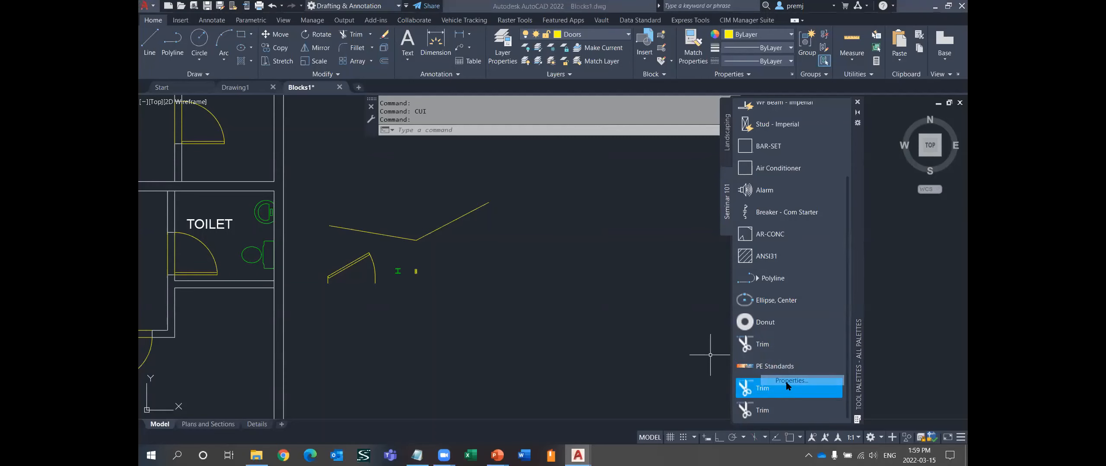
double_click(480, 156)
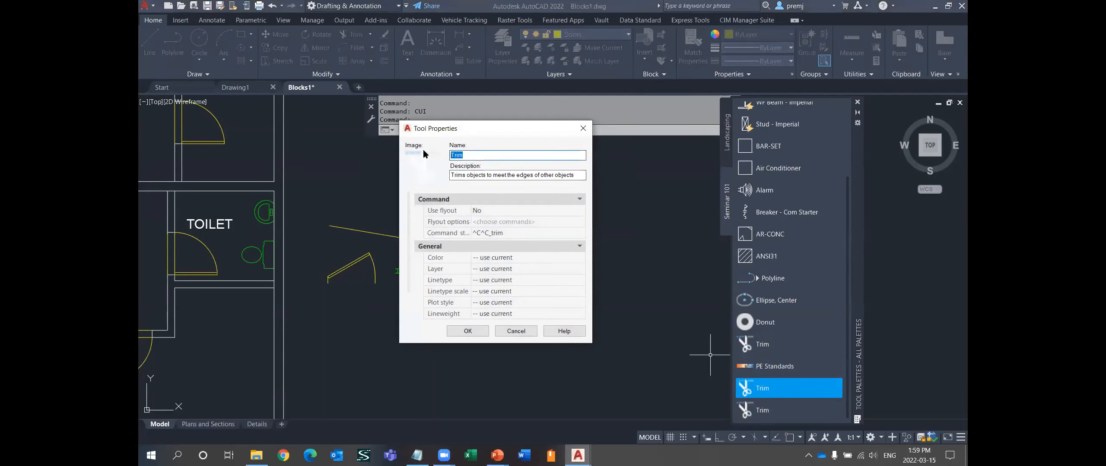
type("SolidCAD Services")
left_click_drag(579, 175, 364, 174)
key("Delete")
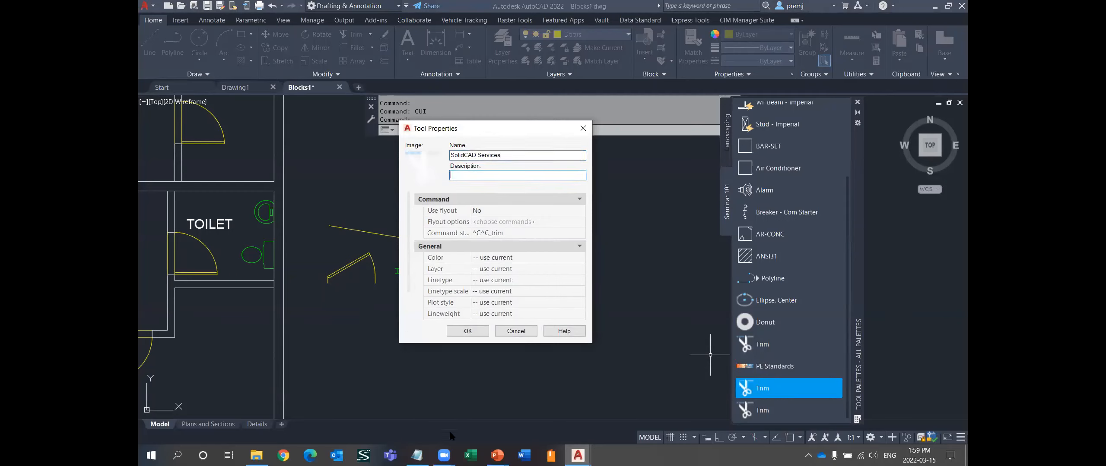
left_click(416, 456)
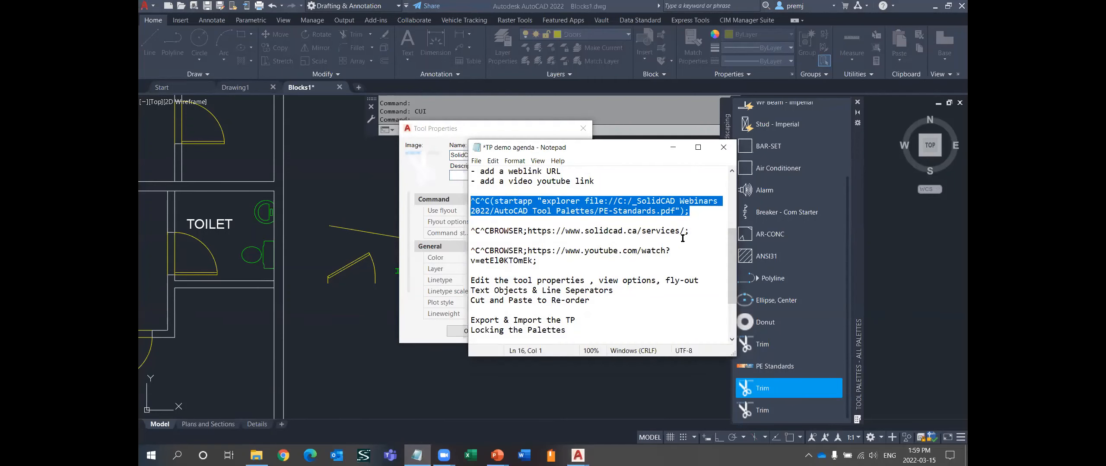
left_click_drag(690, 231, 469, 232)
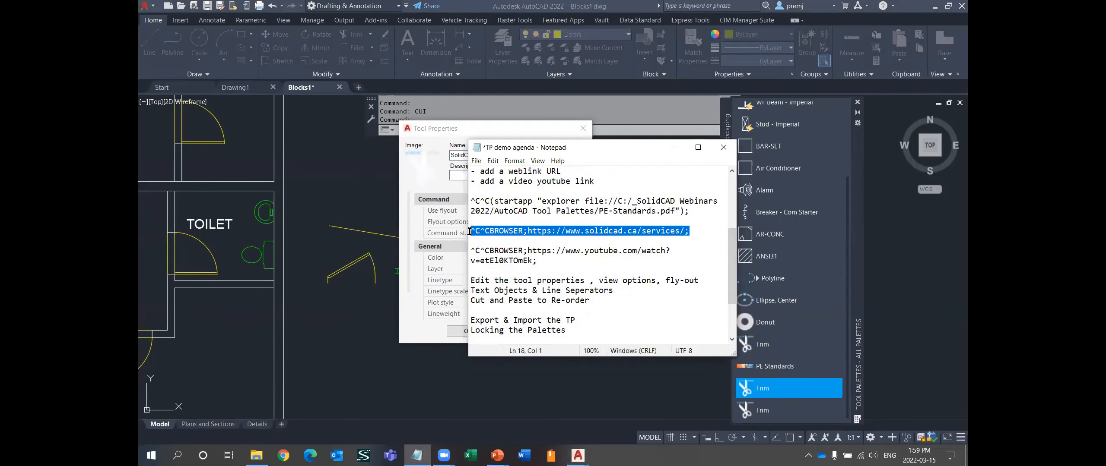
left_click(673, 147)
left_click(501, 233)
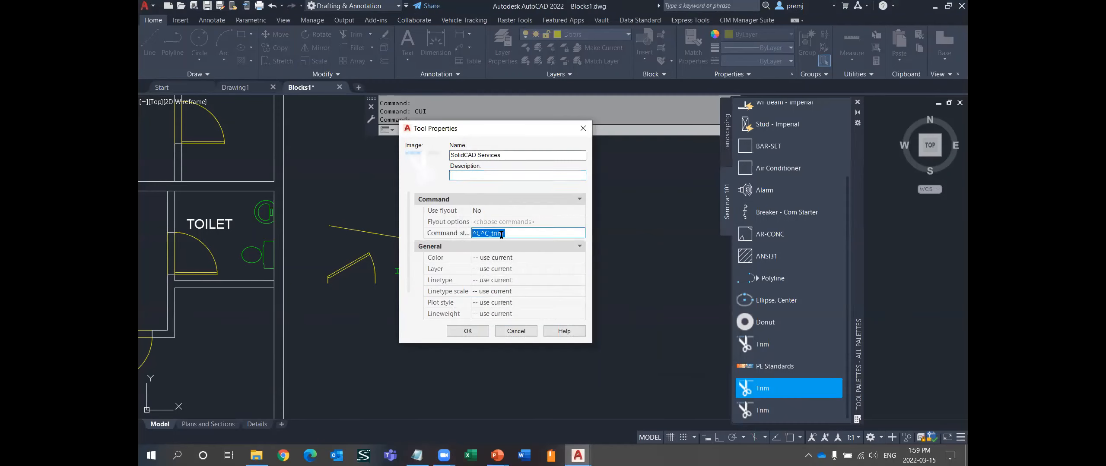
key("ctrl+v")
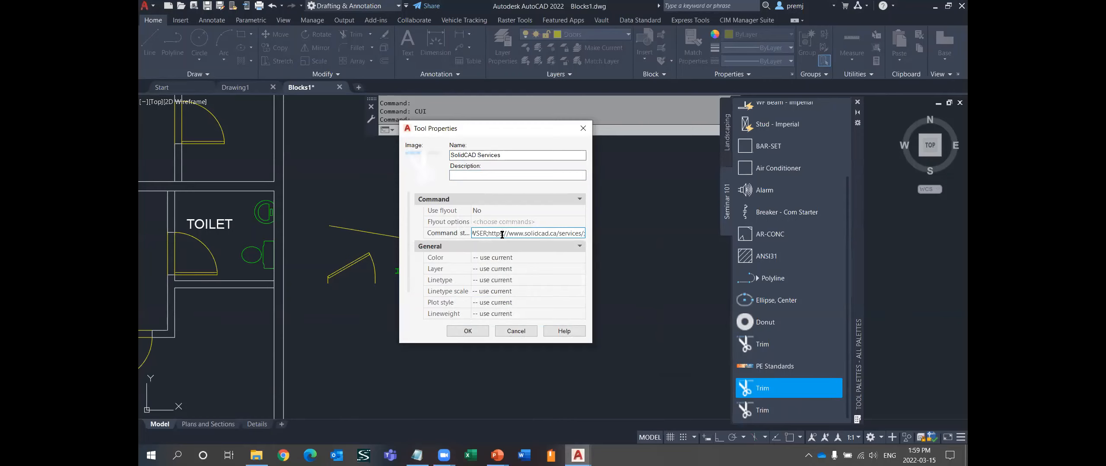
left_click(502, 235)
- Specify Desktop 1.jpg from the Wall Paper folder as the light and dark theme images of SolidCAD Services and apply the properties
right_click(417, 169)
left_click(436, 175)
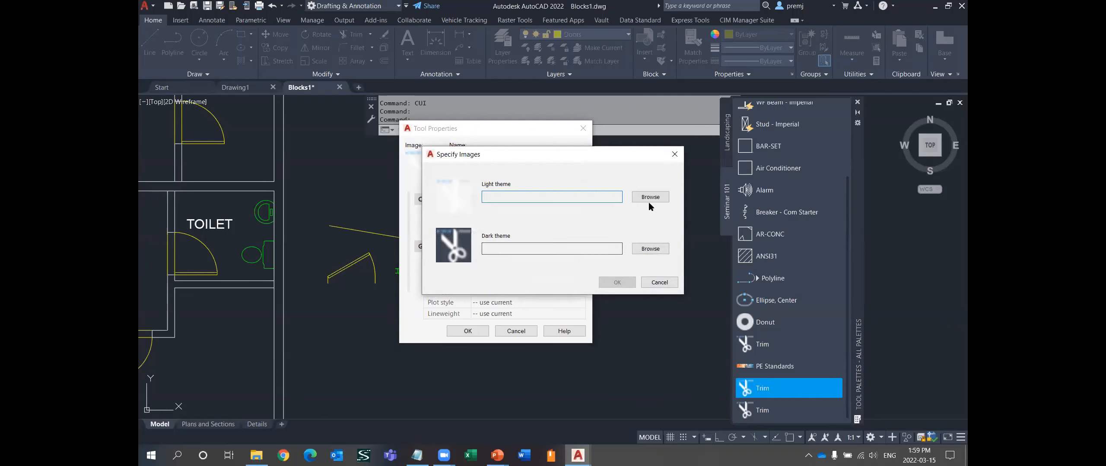
left_click(650, 197)
left_click(484, 235)
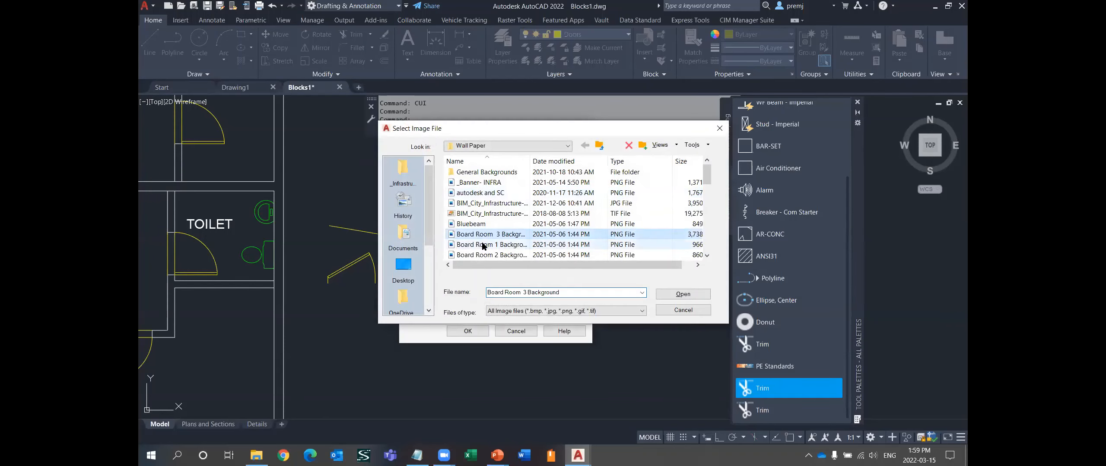
scroll(483, 245, "down", 4)
left_click(471, 192)
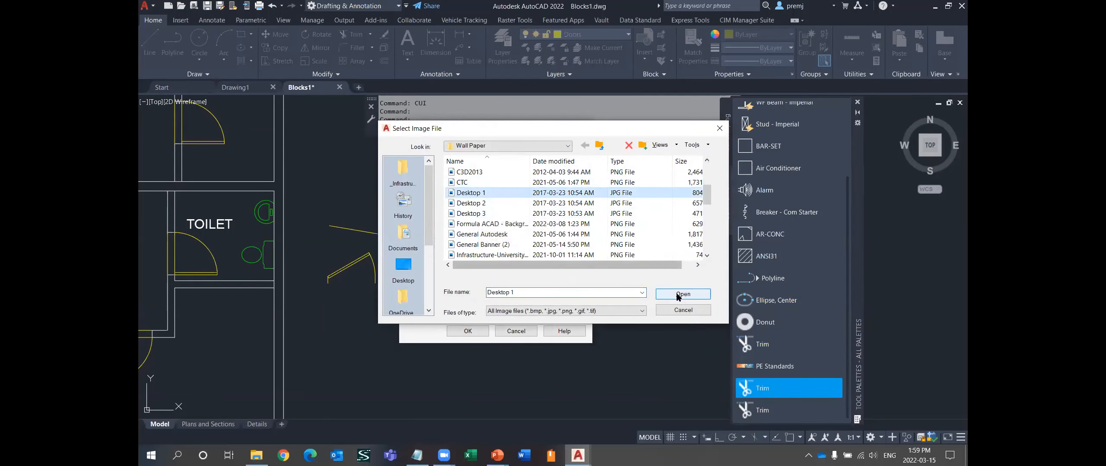
left_click(678, 294)
left_click(651, 249)
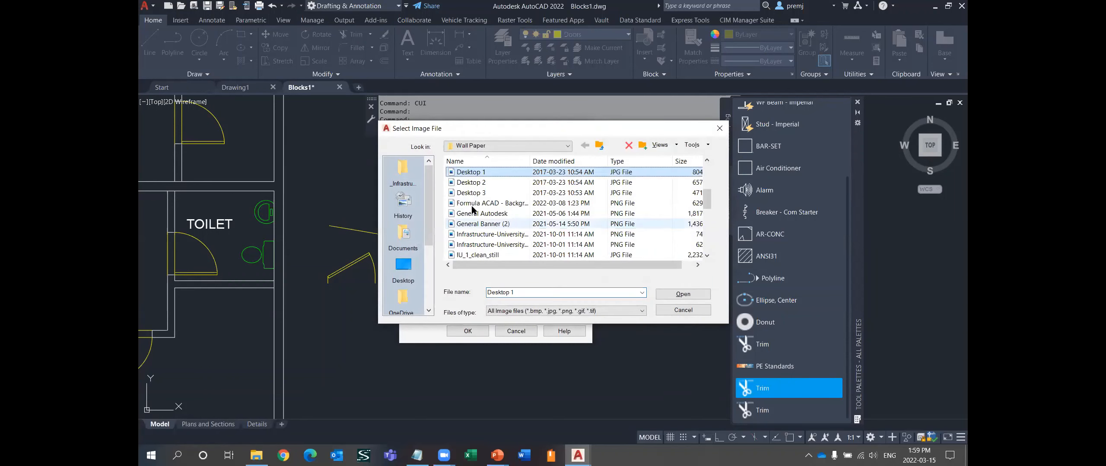
left_click(677, 295)
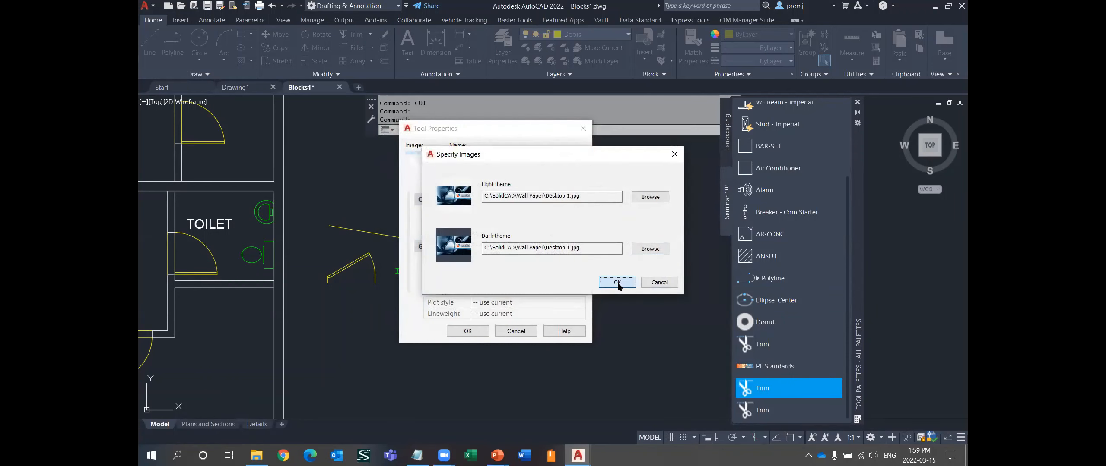
left_click(617, 282)
left_click(468, 332)
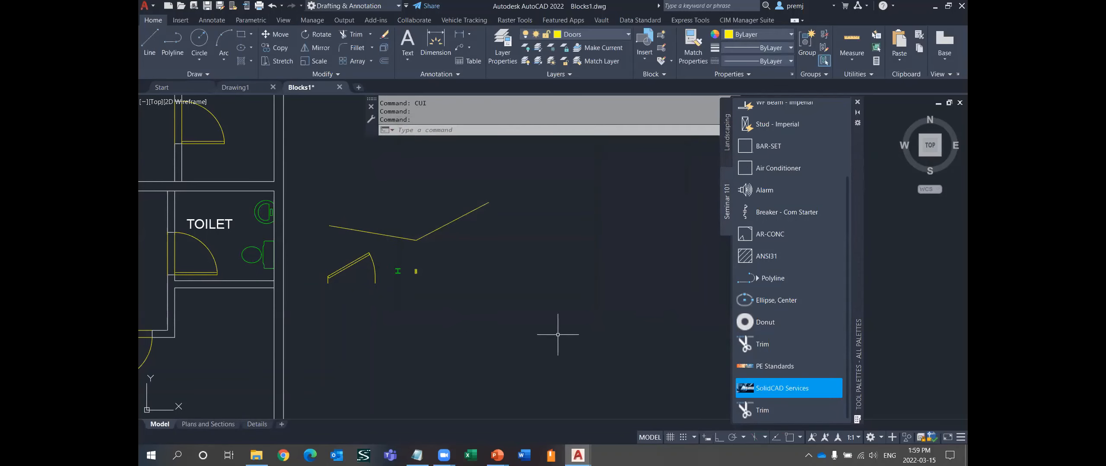
right_click(766, 416)
left_click(793, 406)
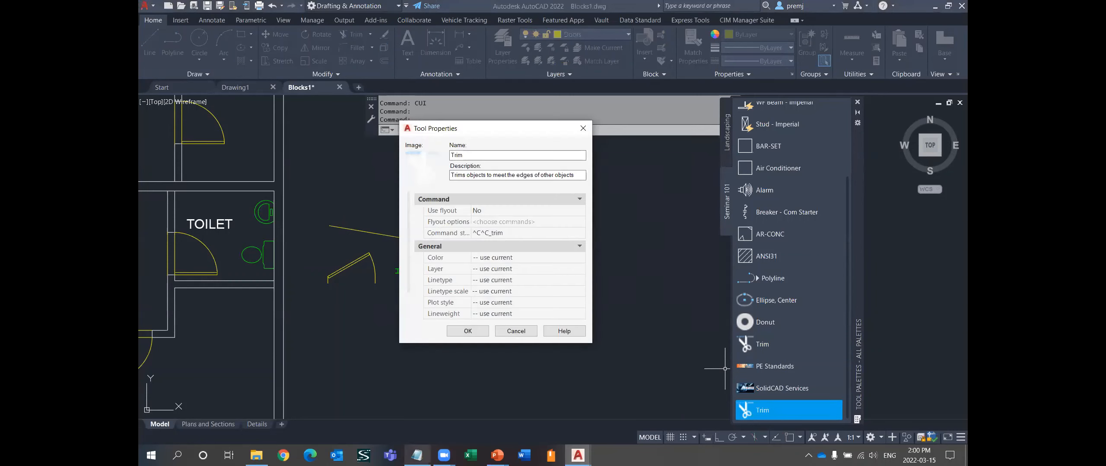
left_click(417, 456)
left_click_drag(537, 261, 458, 257)
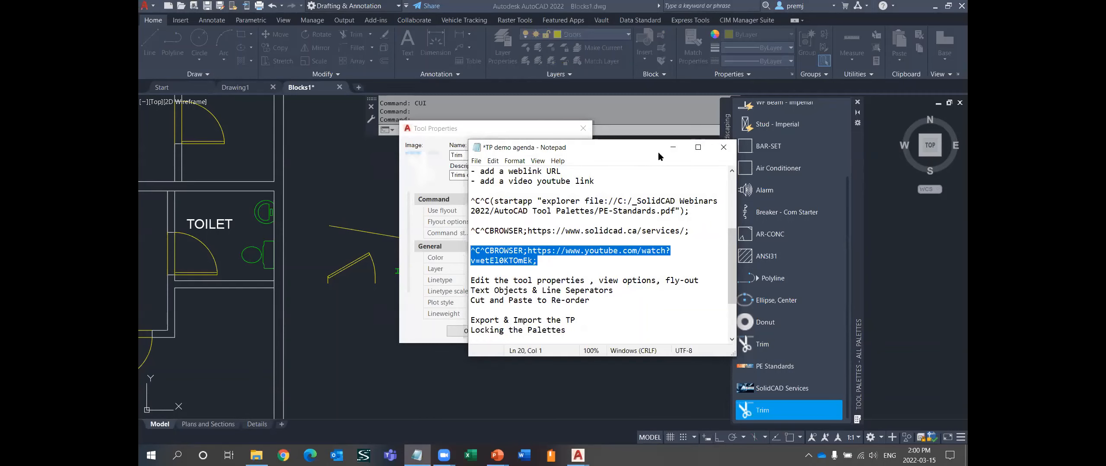
left_click(672, 149)
left_click(514, 233)
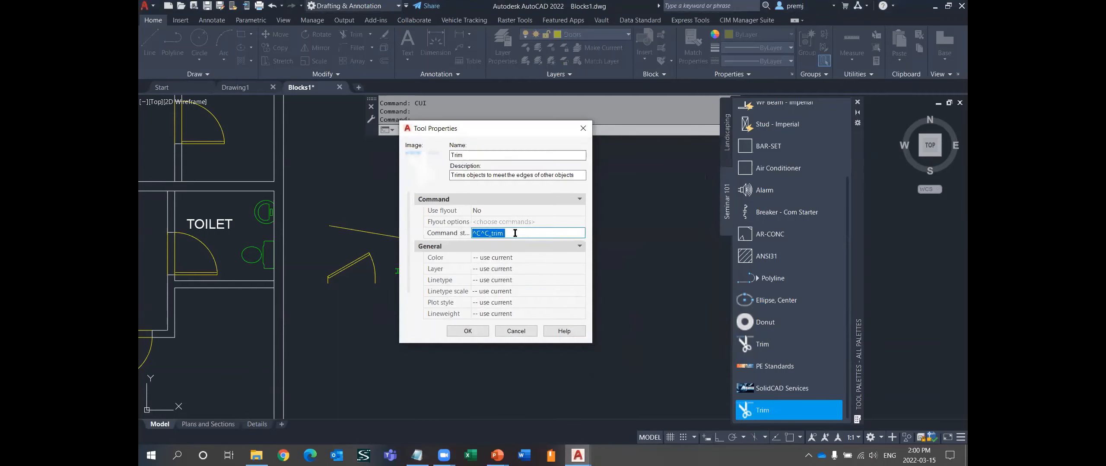
key("ctrl+v")
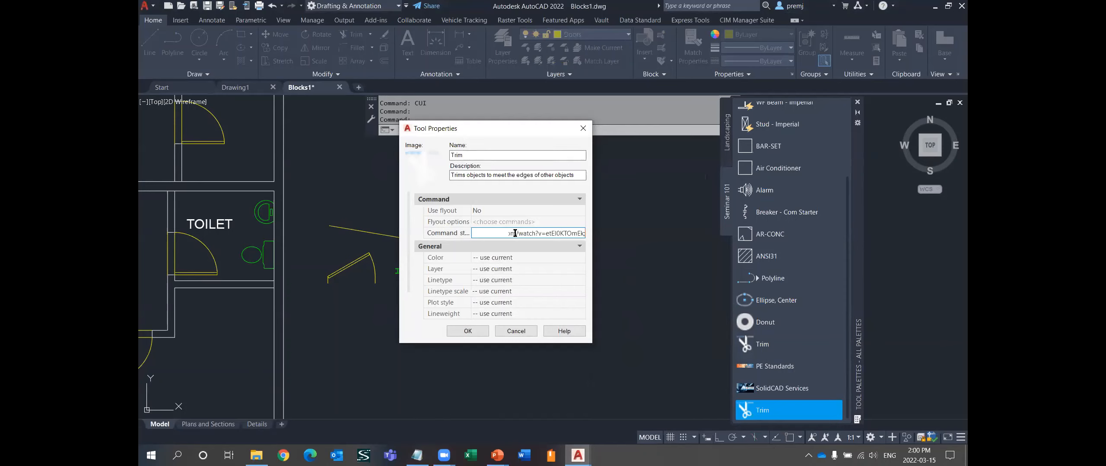
- Rename that Trim tool as AutoCAD Seminar CUI, clear its description and apply the tool properties
left_click_drag(488, 157, 403, 159)
type("Au")
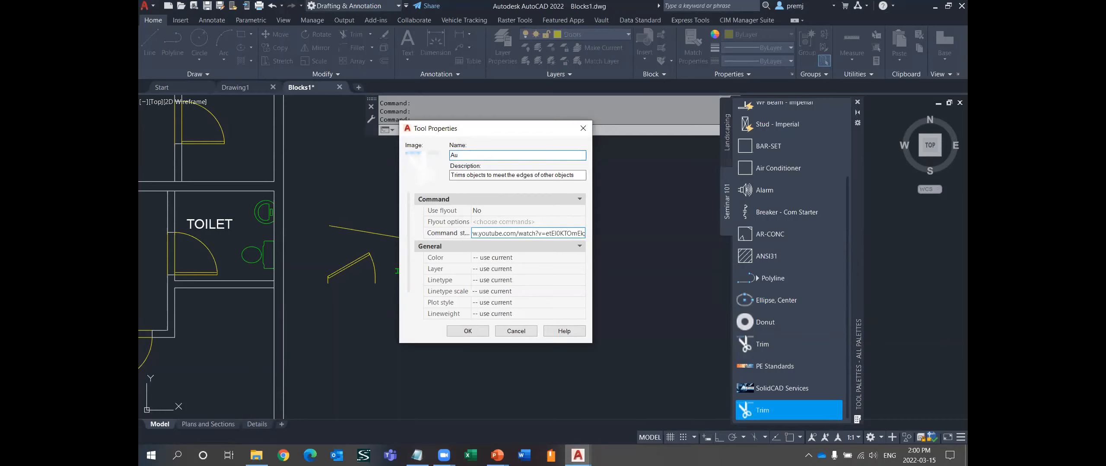
type("toCAD Seminar CUI")
key("Tab")
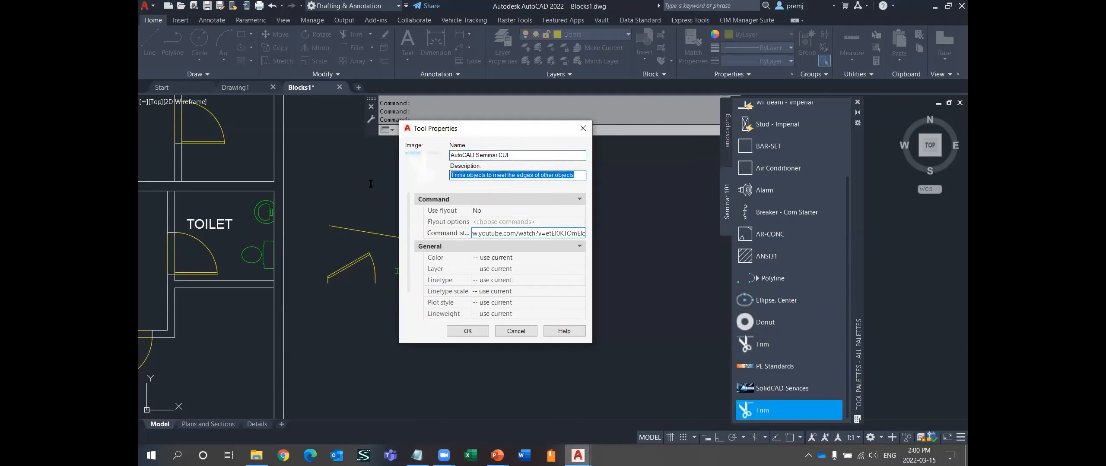
key("BackSpace")
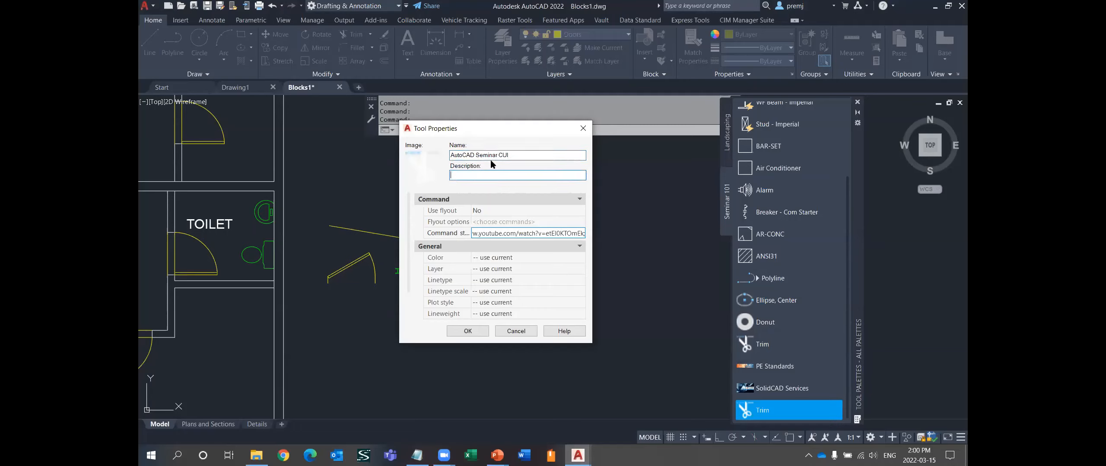
left_click(517, 155)
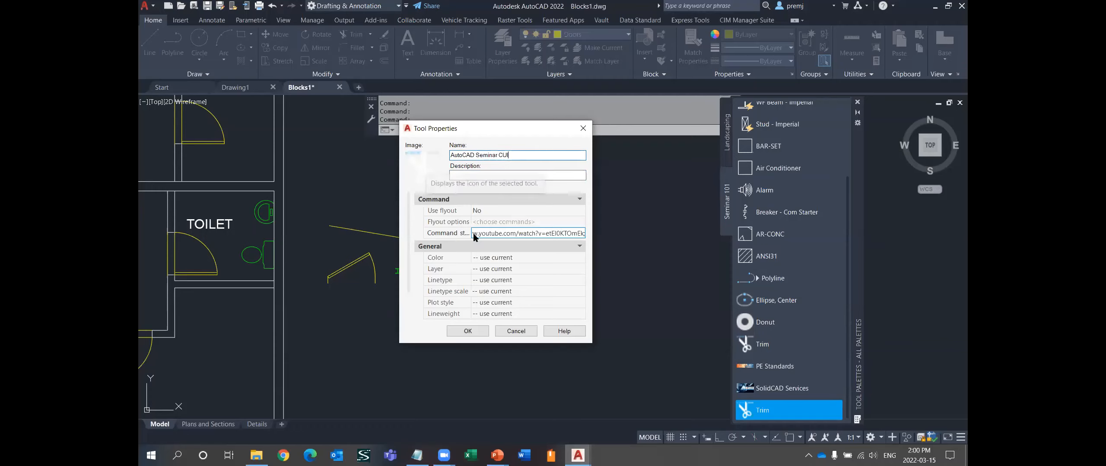
left_click(466, 331)
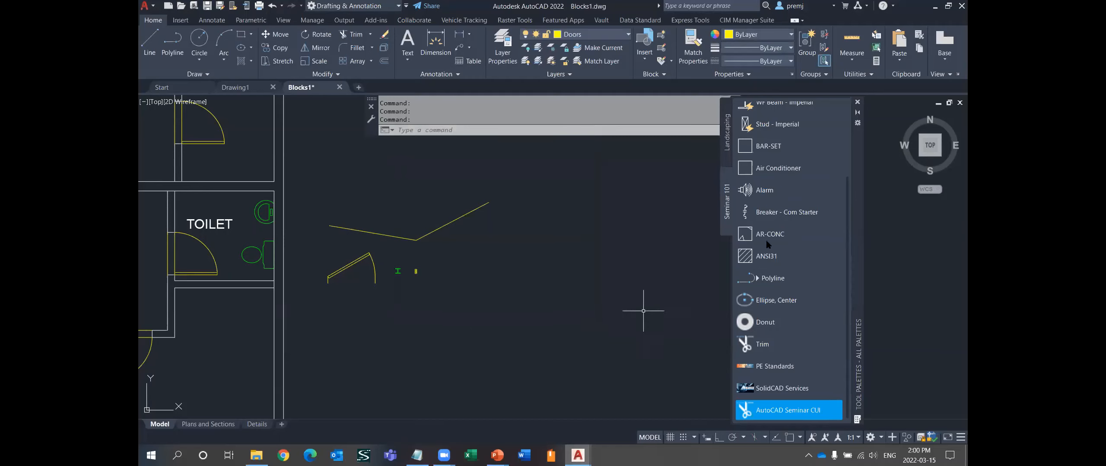
- Test the PE Standards, SolidCAD Services and AutoCAD Seminar CUI tools, closing each opened document or web page
left_click_drag(858, 159, 868, 150)
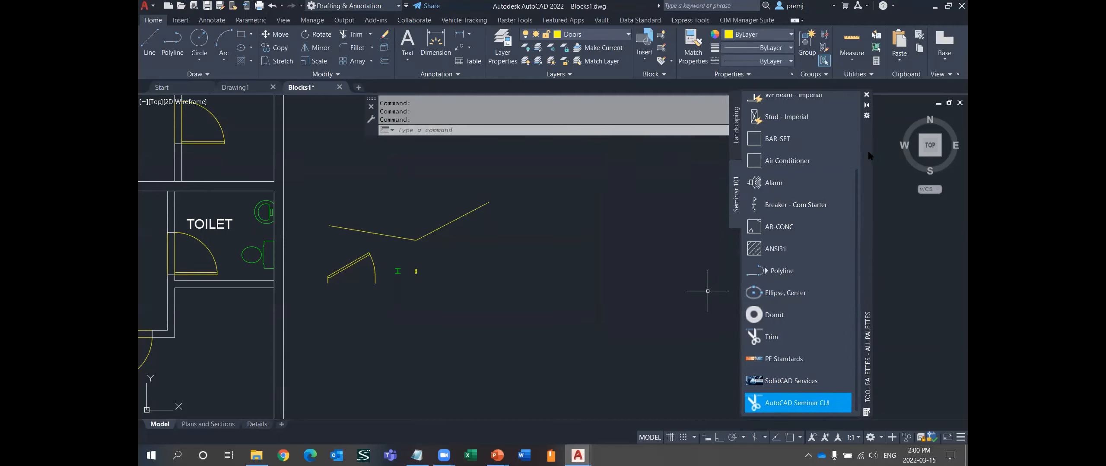
left_click(773, 364)
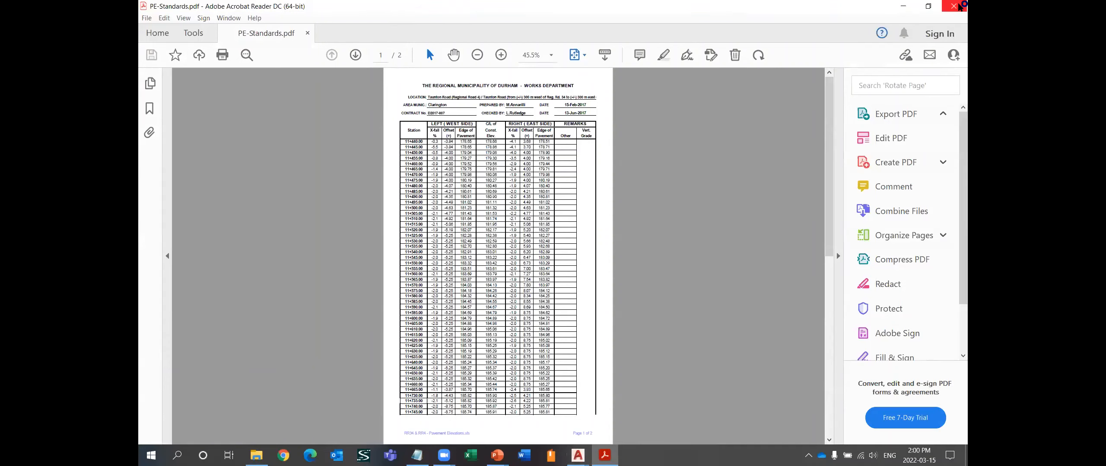
left_click(957, 6)
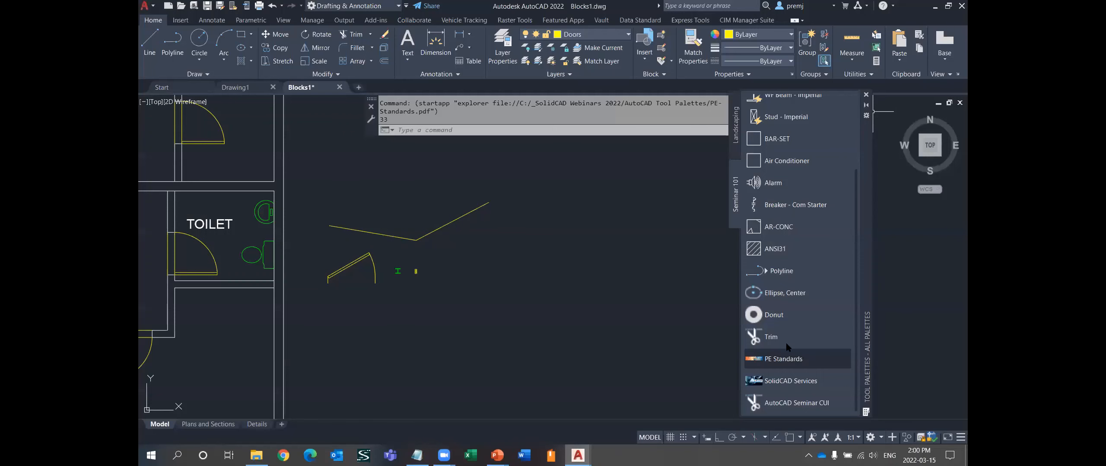
left_click(776, 382)
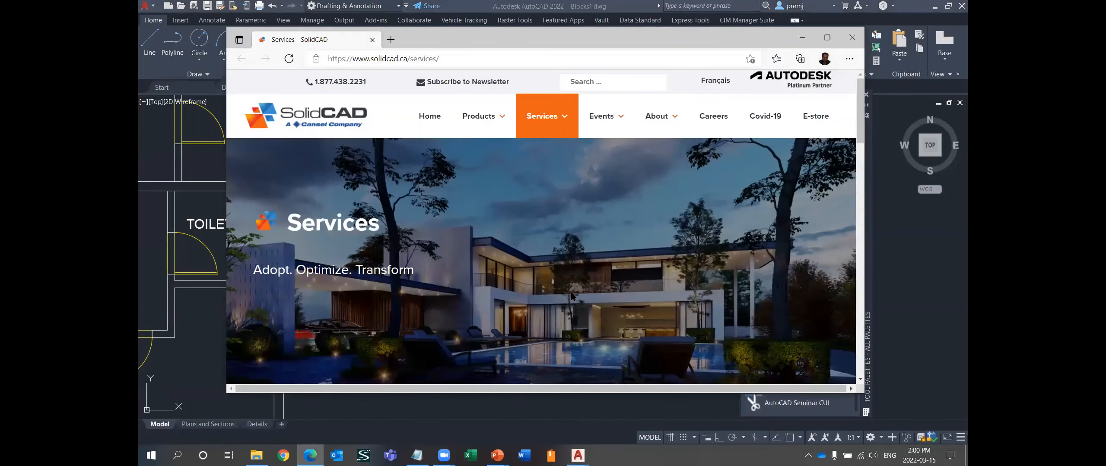
left_click(850, 40)
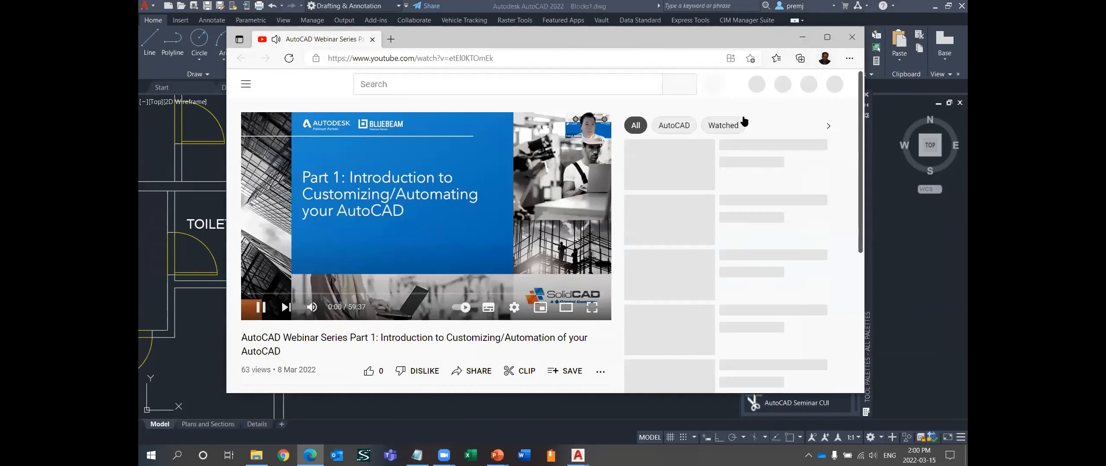
key("alt+F4")
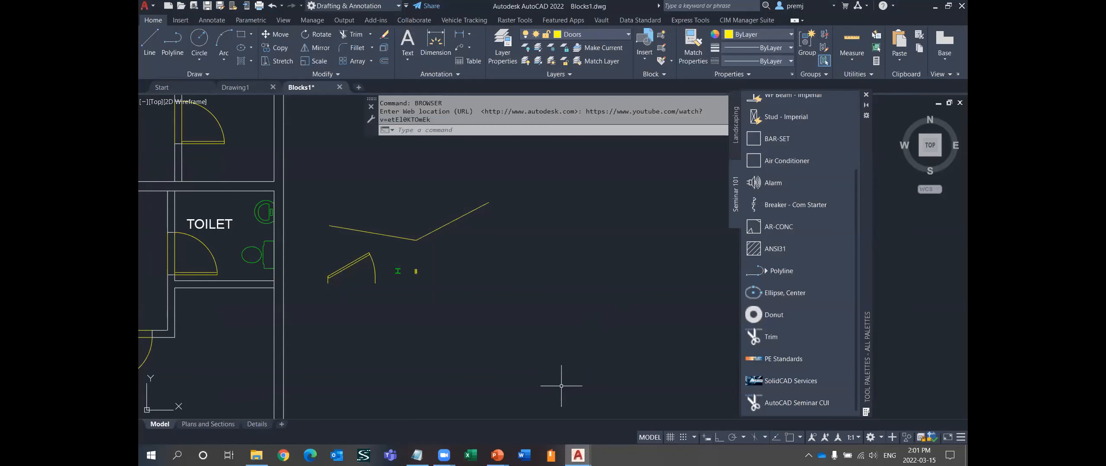
- Switch to the PowerPoint slide show and advance to the slide on editing the tools
key("alt+Tab")
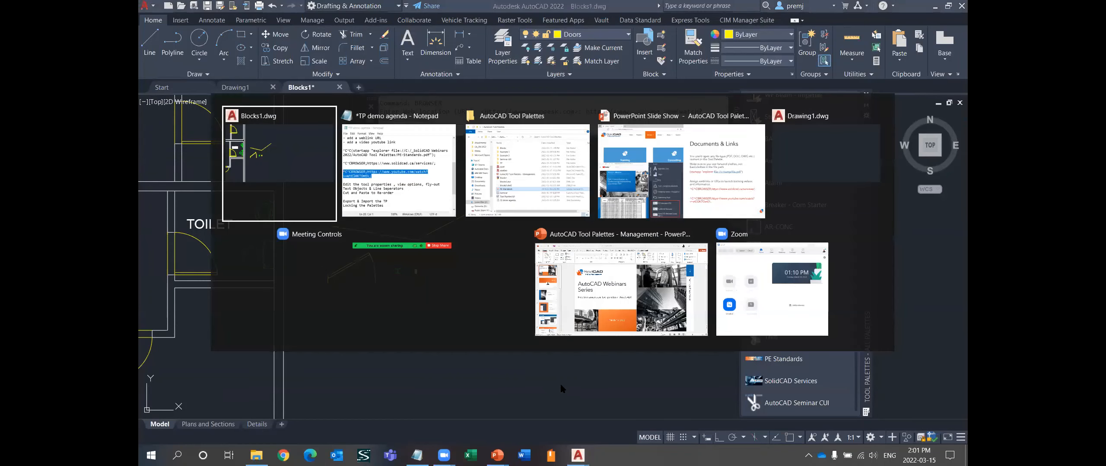
key("alt+Tab")
key("alt+Tab")
key("alt+Tab")
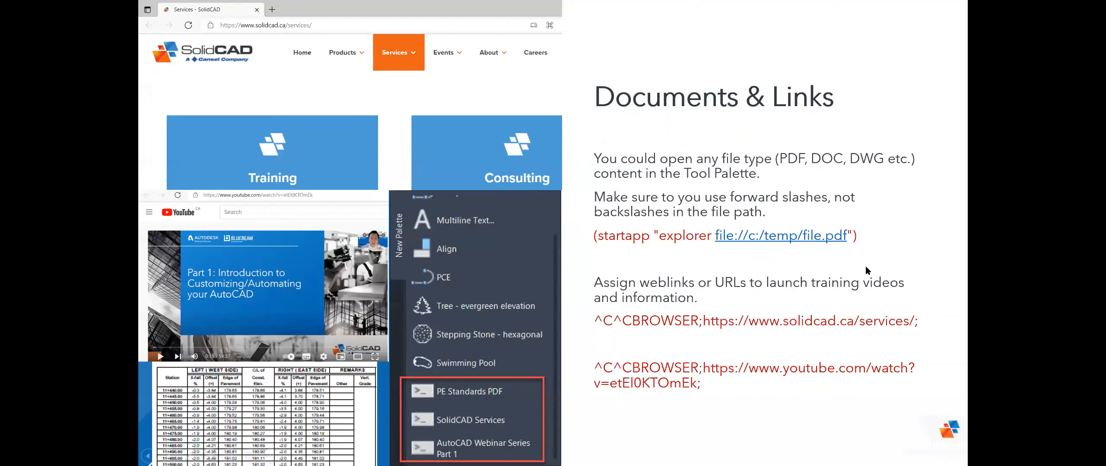
left_click(571, 277)
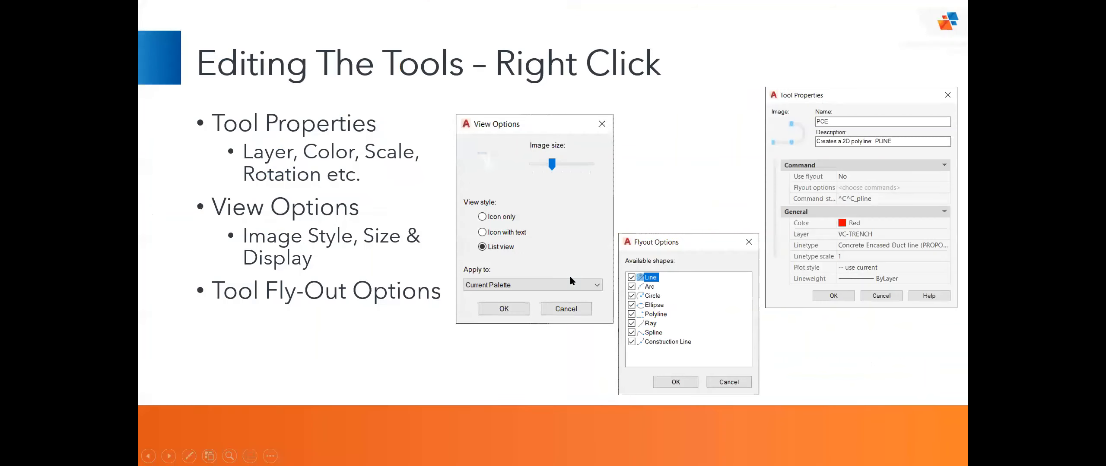
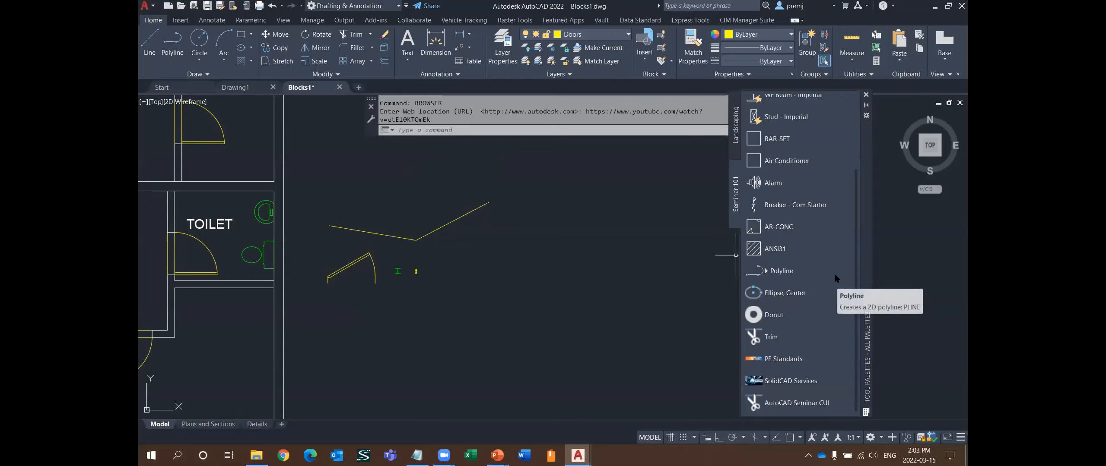
- Set the view style of the current Seminar 101 palette to Icon only
right_click(835, 279)
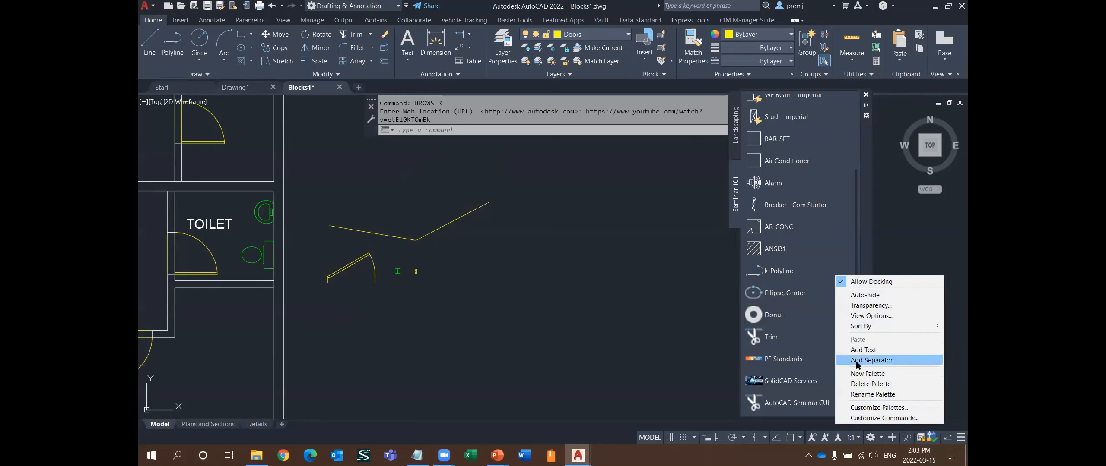
left_click(869, 316)
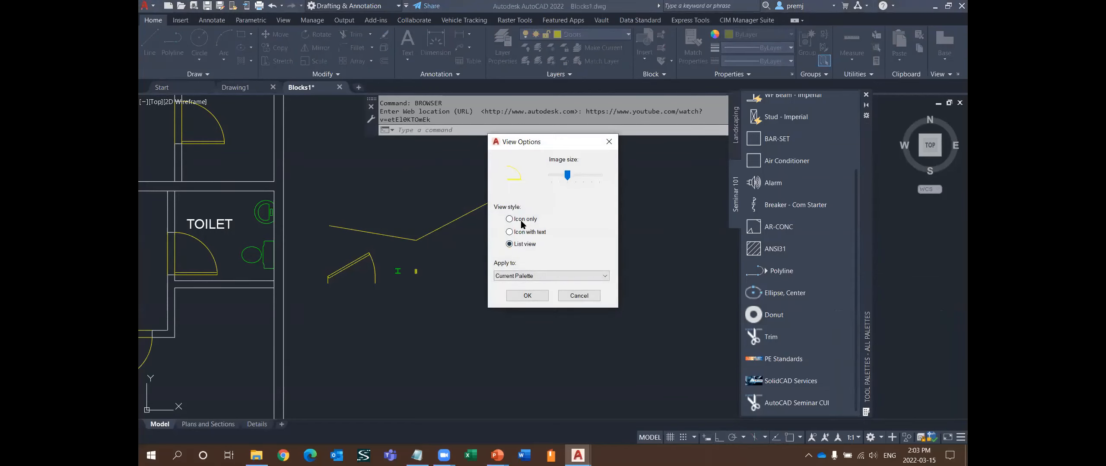
left_click(522, 234)
left_click(524, 220)
left_click(523, 296)
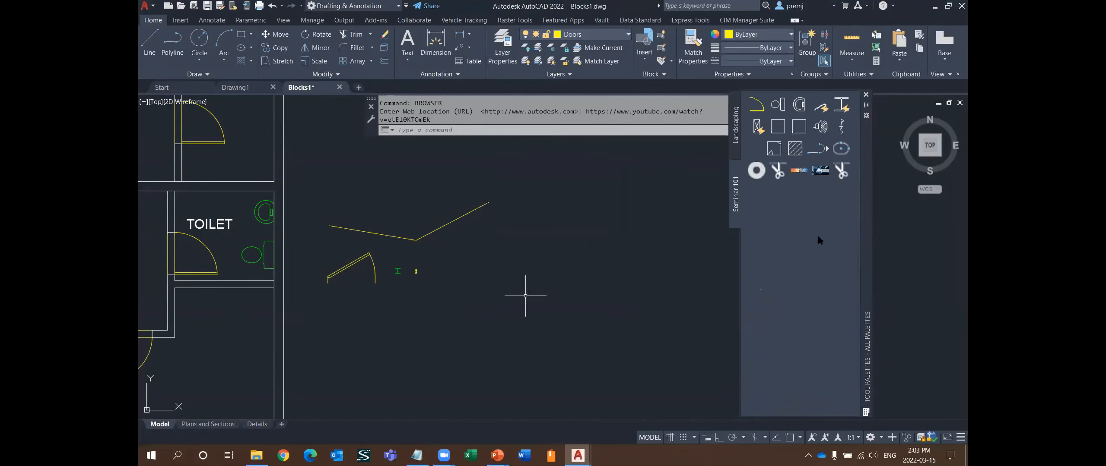
- Return the current Seminar 101 palette to the List view style
right_click(795, 207)
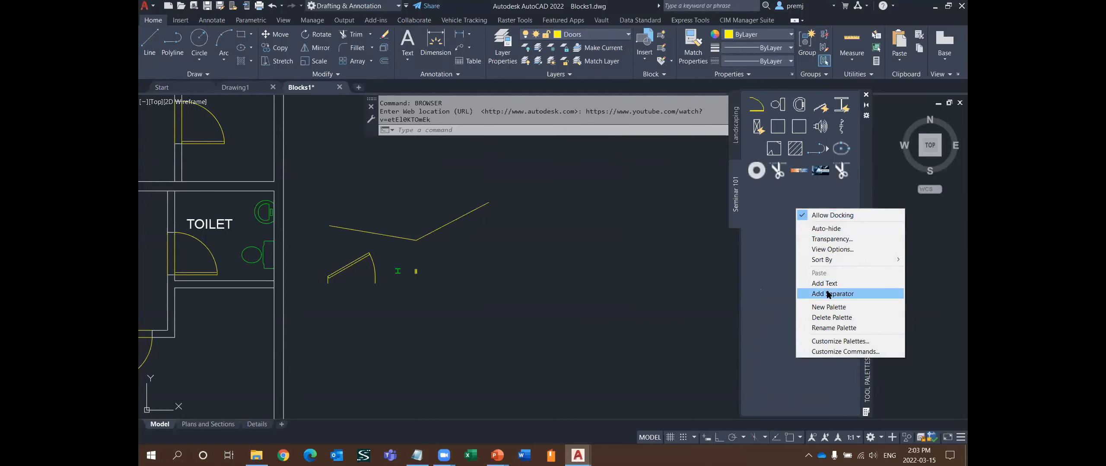
left_click(833, 249)
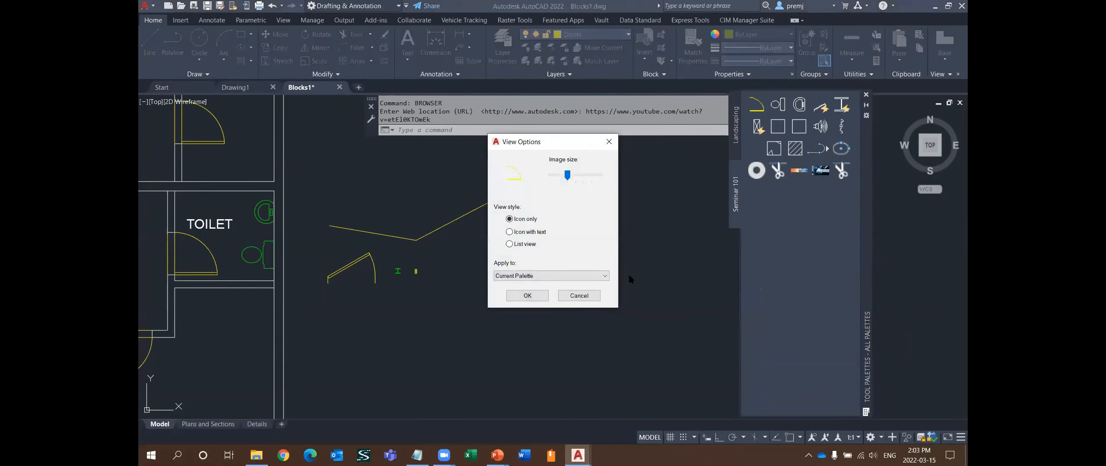
left_click(511, 245)
left_click(528, 296)
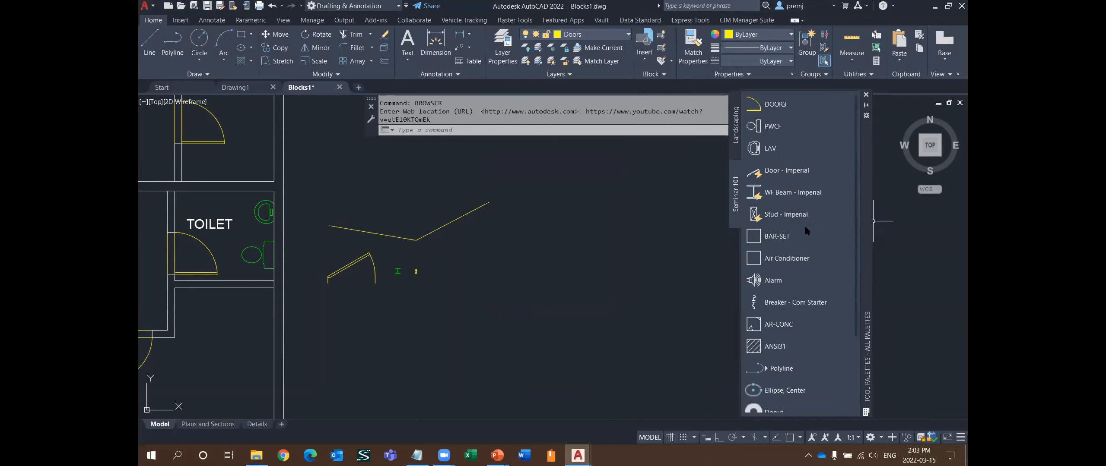
- Copy the DOOR3 tool and paste the duplicate into the Seminar 101 palette
right_click(771, 110)
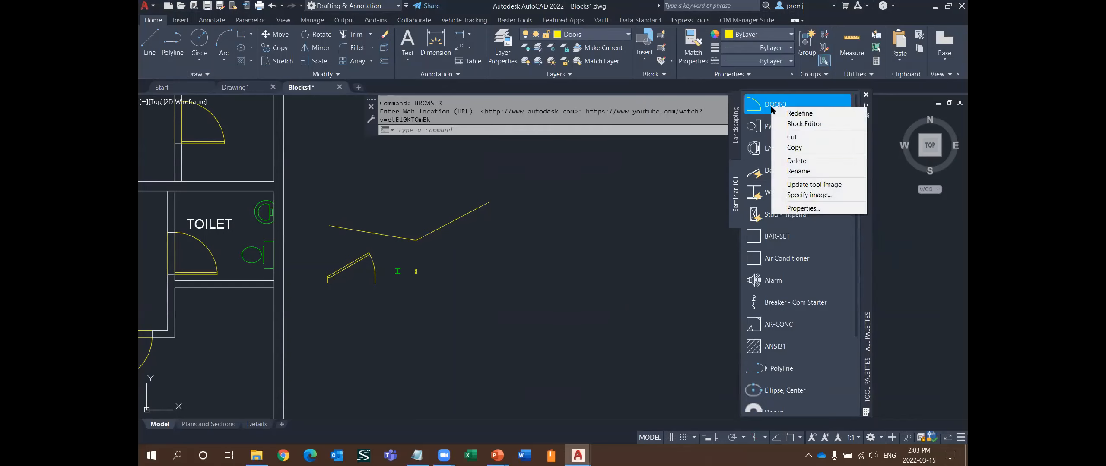
left_click(797, 148)
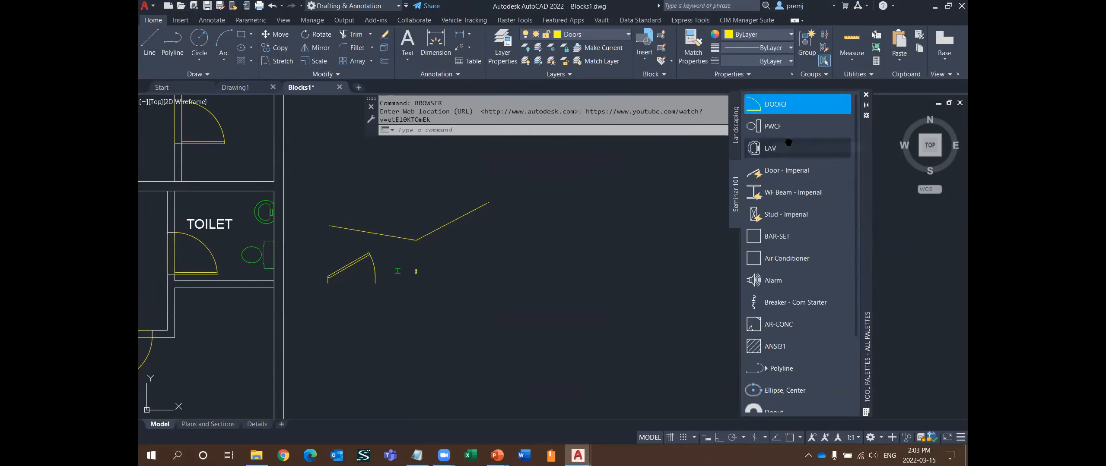
right_click(803, 137)
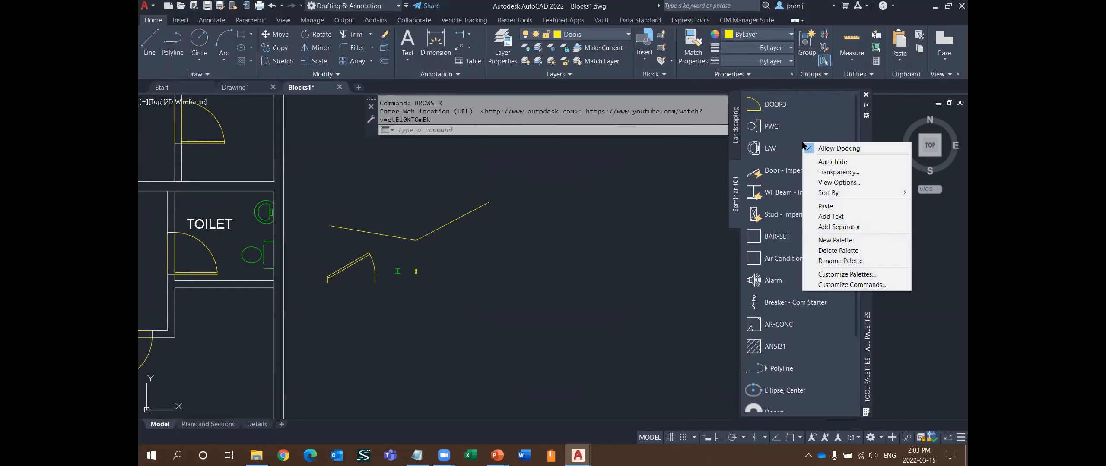
left_click(825, 207)
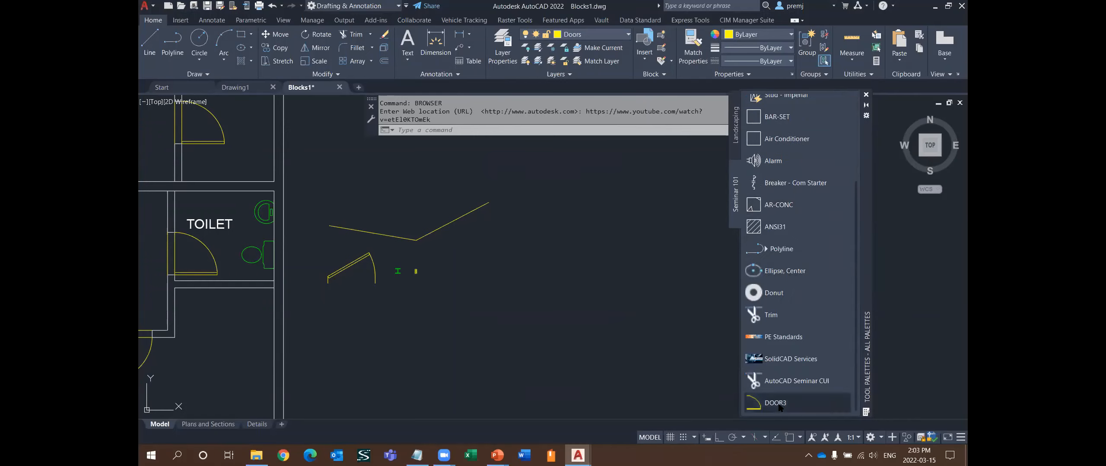
- Set the pasted DOOR3 tool's scale to 2, rename it DOOR11 and apply the tool properties
right_click(777, 405)
left_click(782, 398)
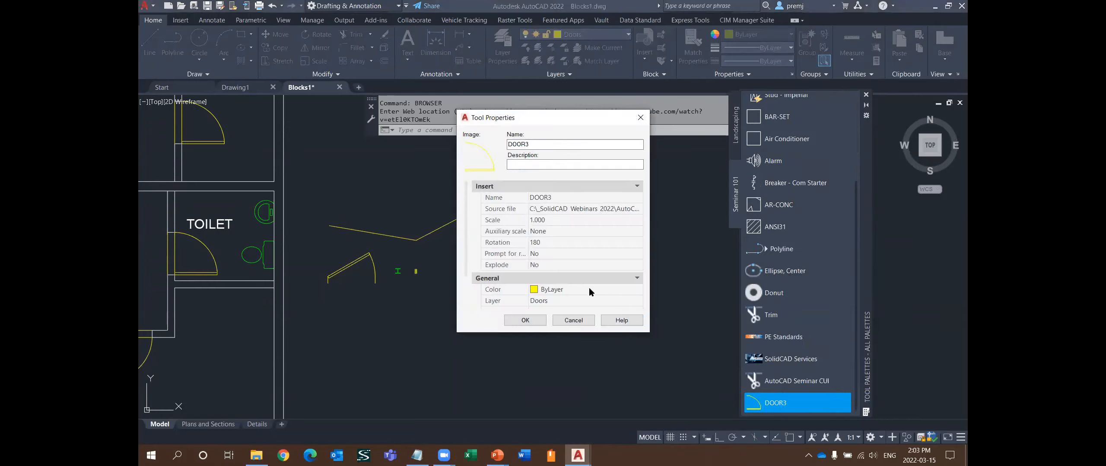
left_click(569, 219)
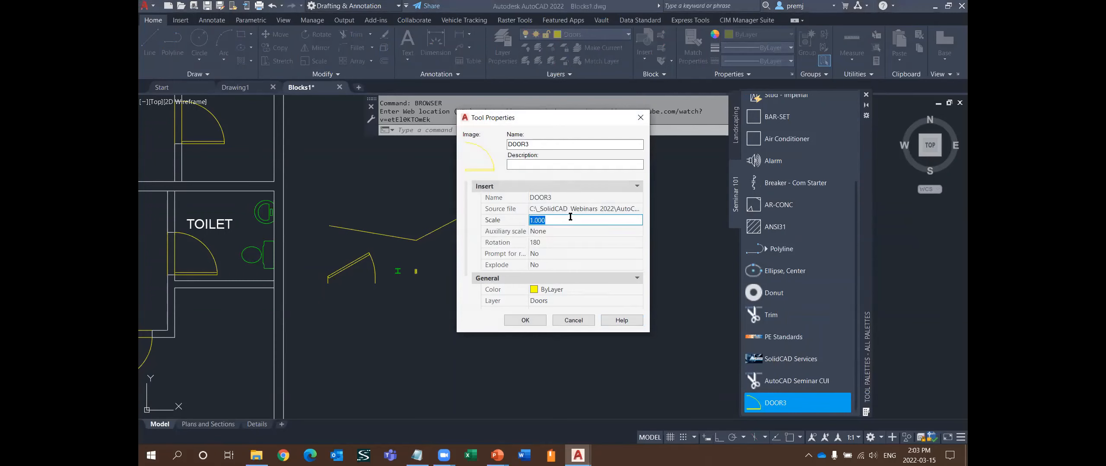
type("2")
left_click(545, 145)
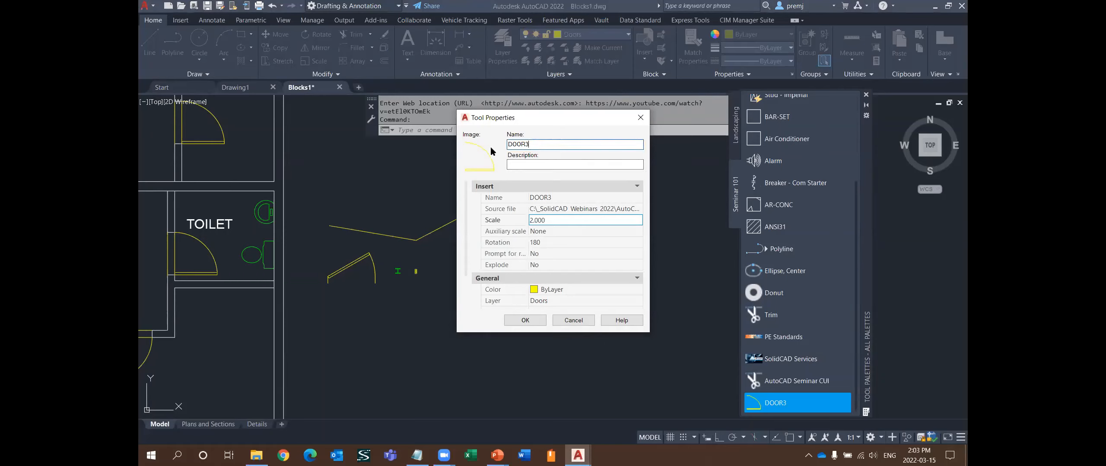
type("11")
left_click(570, 233)
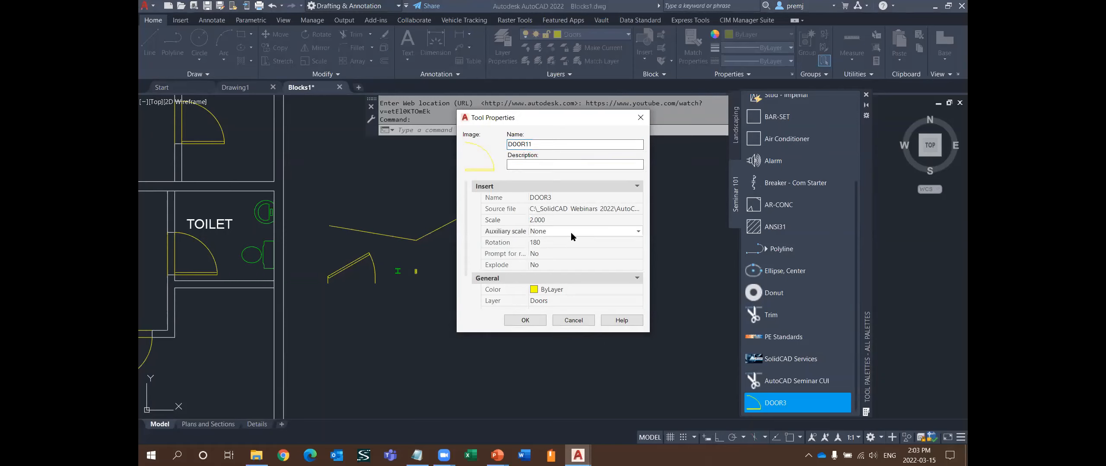
scroll(577, 270, "down", 2)
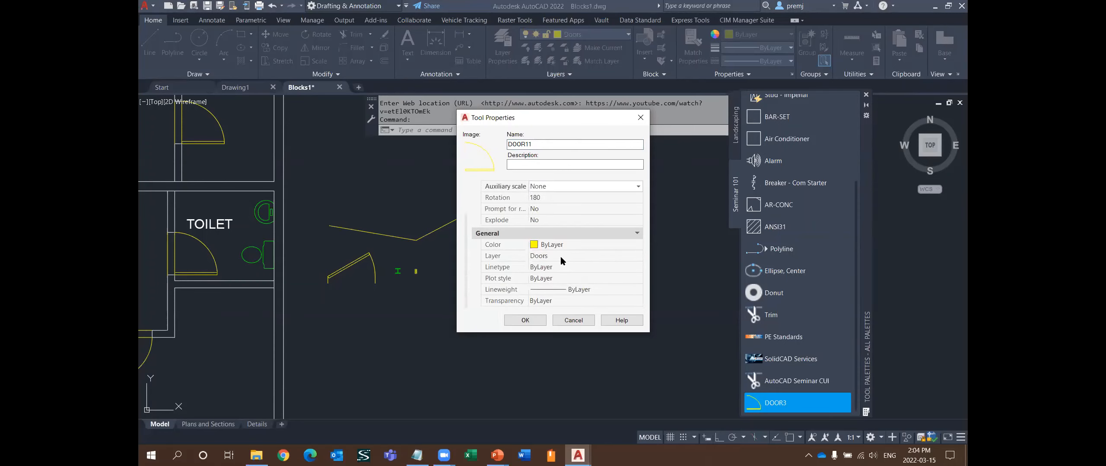
left_click(525, 320)
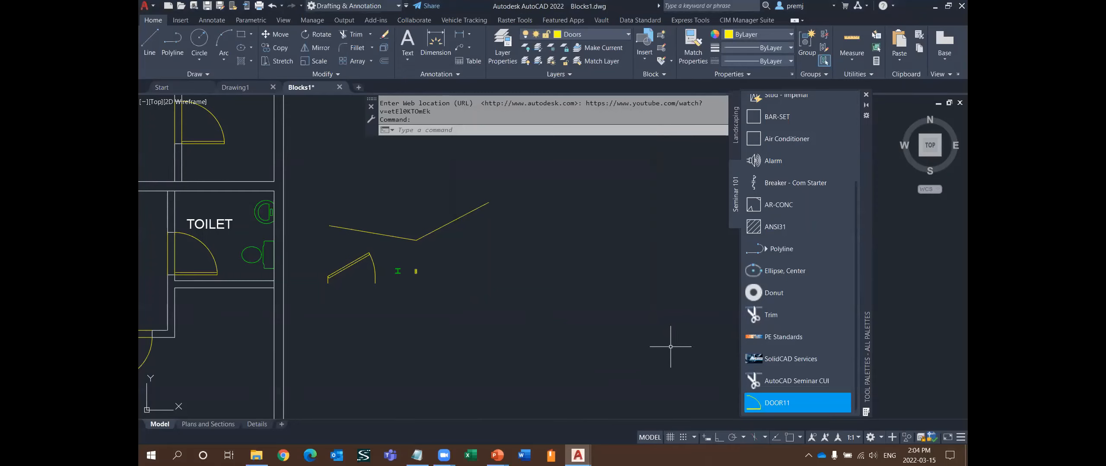
- Try out the DOOR11 palette tool in the drawing and cancel the insertion
left_click(761, 404)
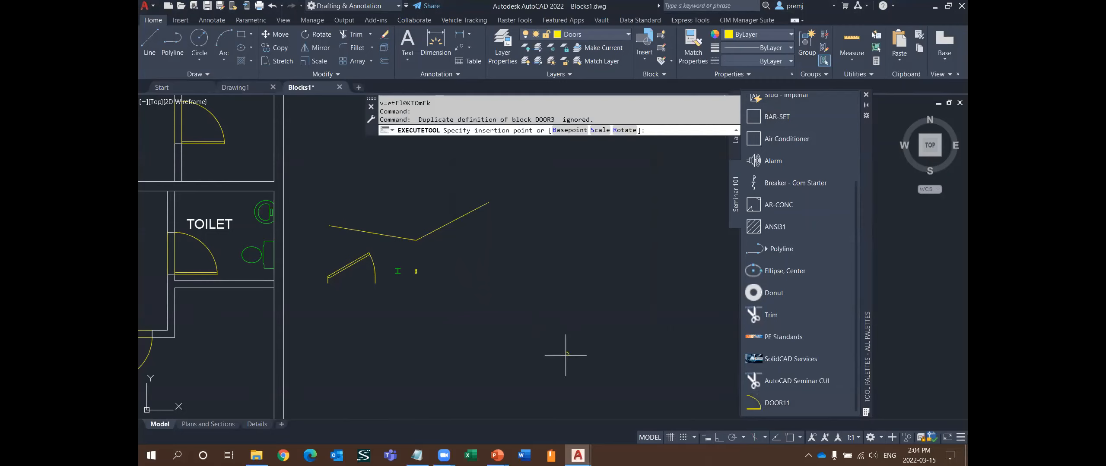
key("Escape")
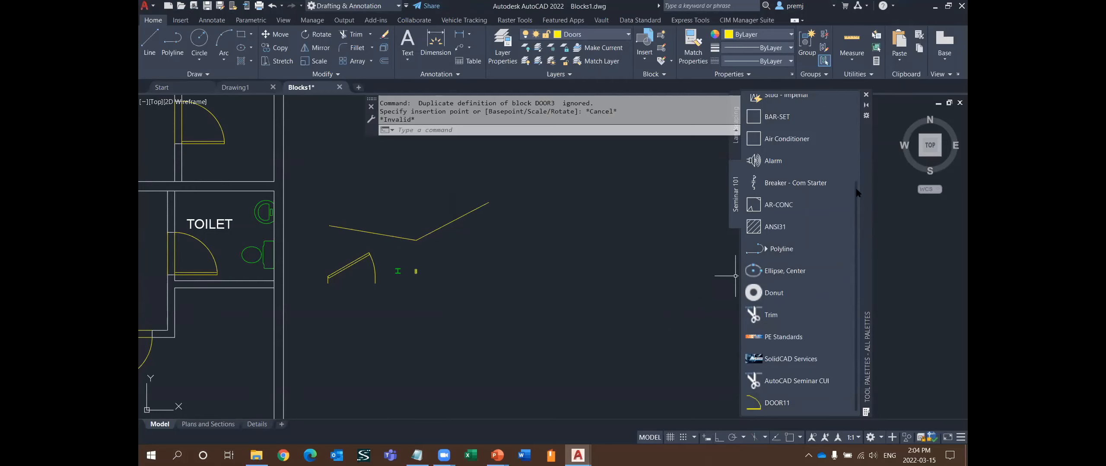
- Add a separator between the Breaker - Com Starter and AR-CONC tools on the Seminar 101 palette
left_click_drag(856, 191, 847, 113)
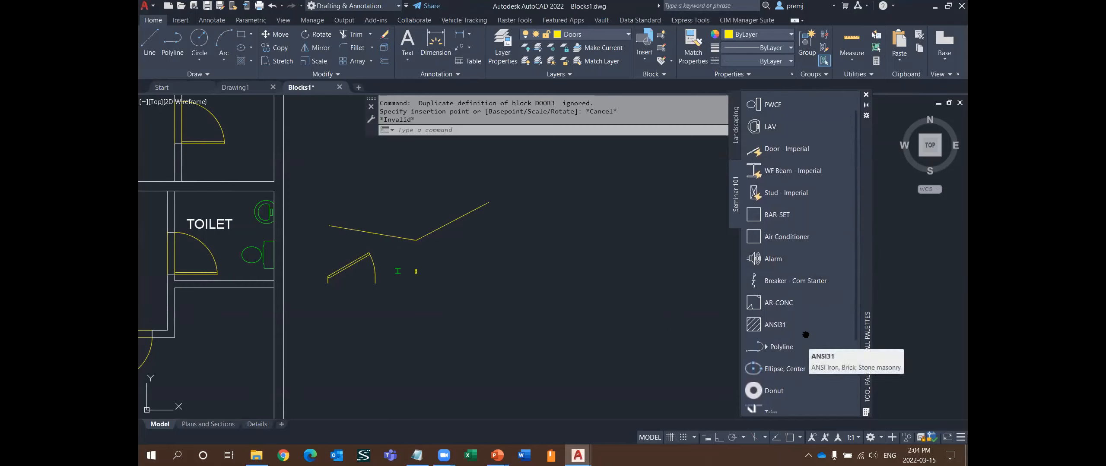
scroll(805, 335, "down", 3)
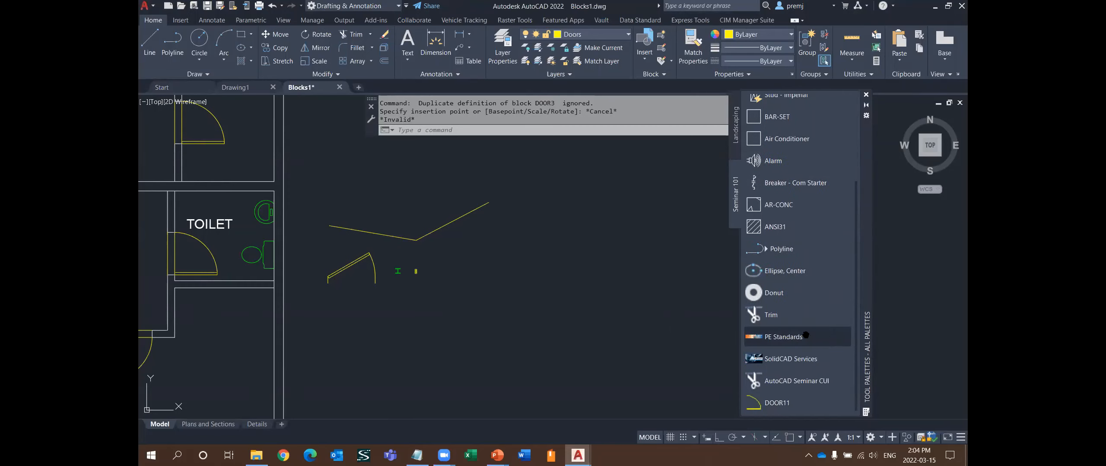
right_click(778, 196)
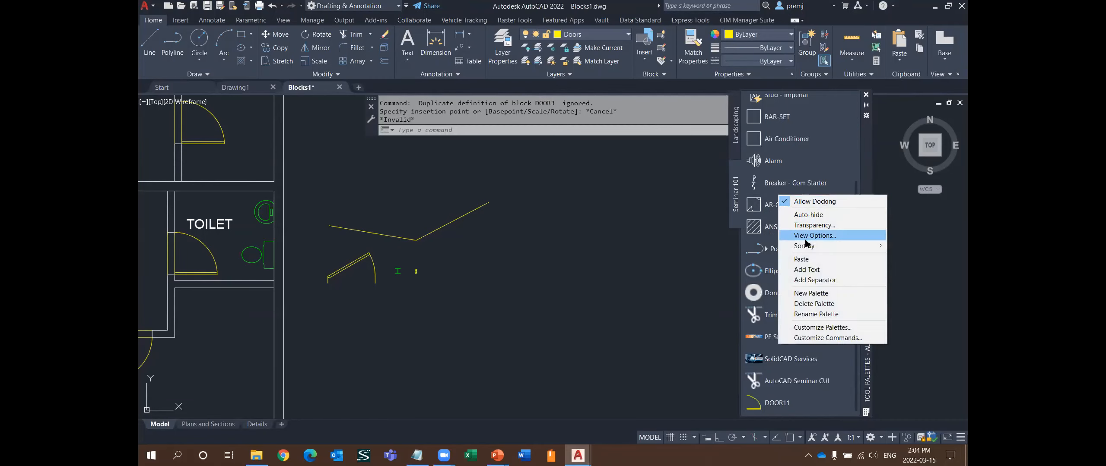
left_click(810, 280)
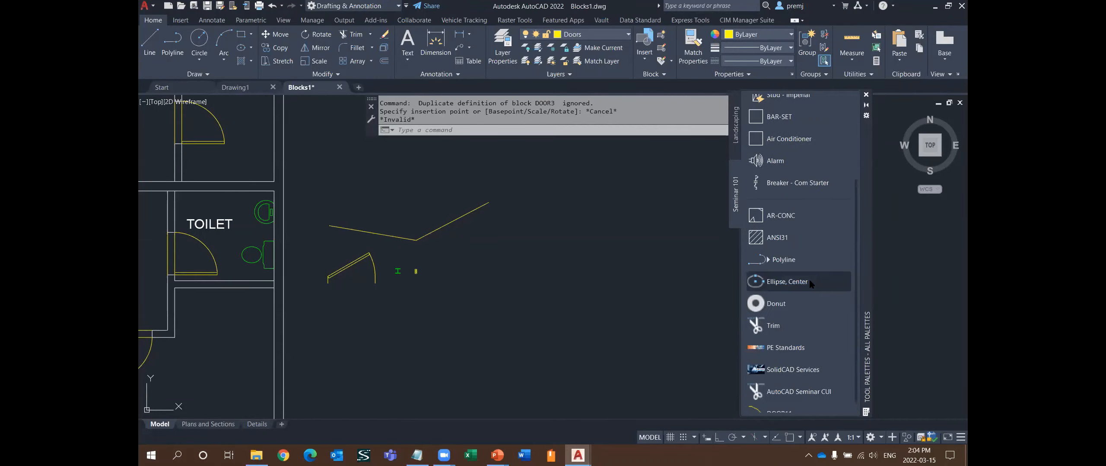
- Add the text heading SYMBOLS above the DOOR3 tool at the start of the Seminar 101 palette
scroll(772, 203, "up", 5)
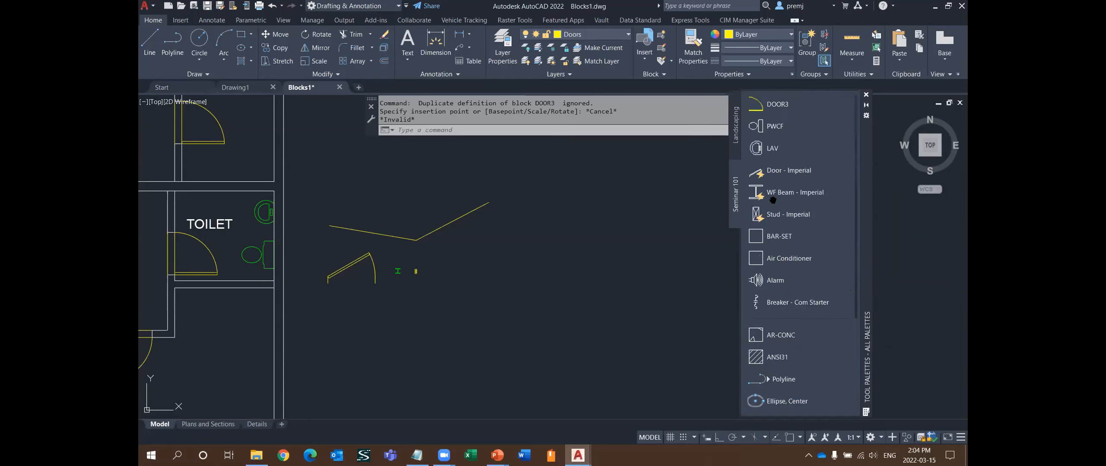
right_click(761, 94)
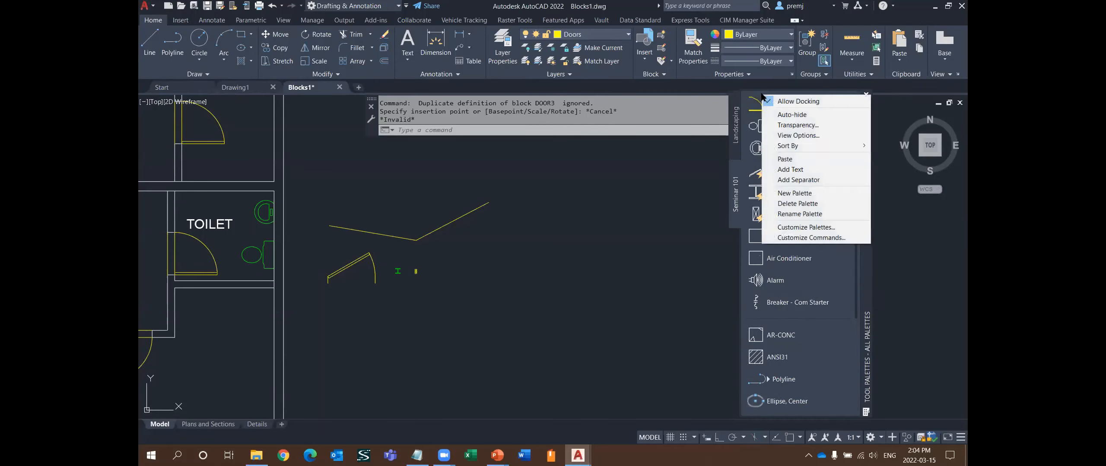
left_click(796, 169)
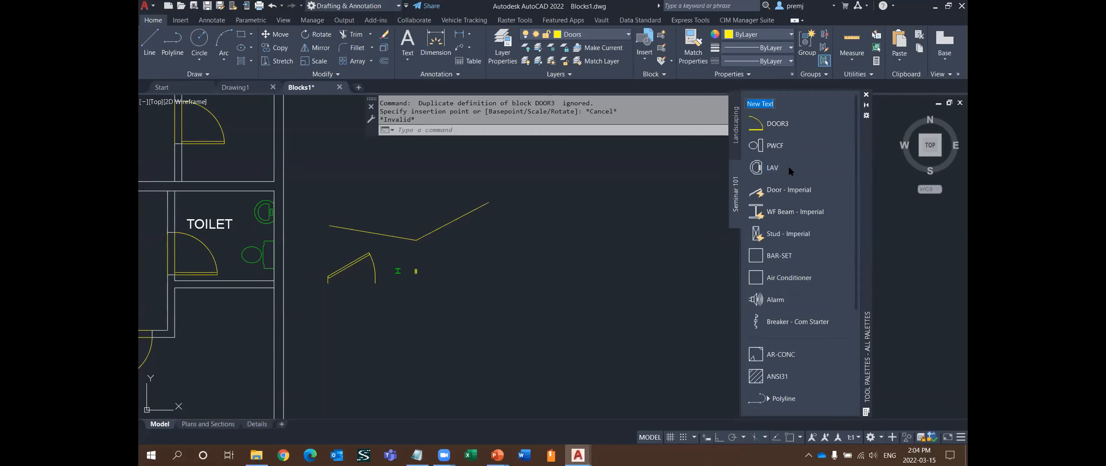
type("SYMBOLS")
- Add the text heading Commands between the separator and the AR-CONC tool on the Seminar 101 palette
scroll(780, 320, "down", 3)
right_click(776, 279)
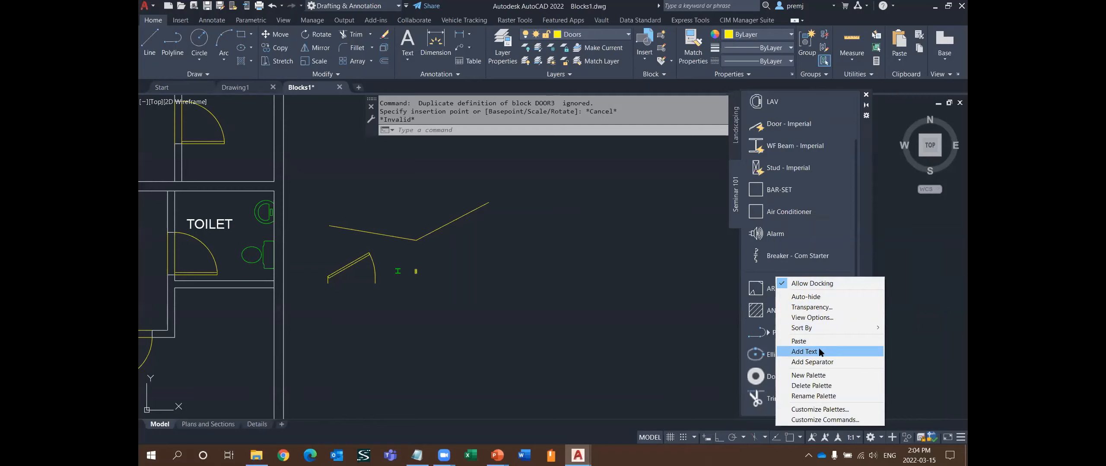
left_click(804, 352)
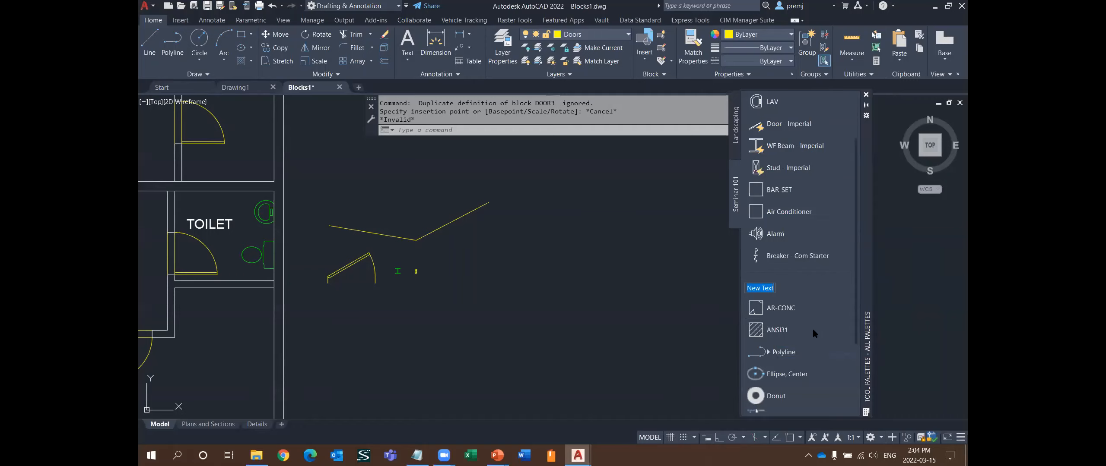
type("Commands")
left_click(813, 330)
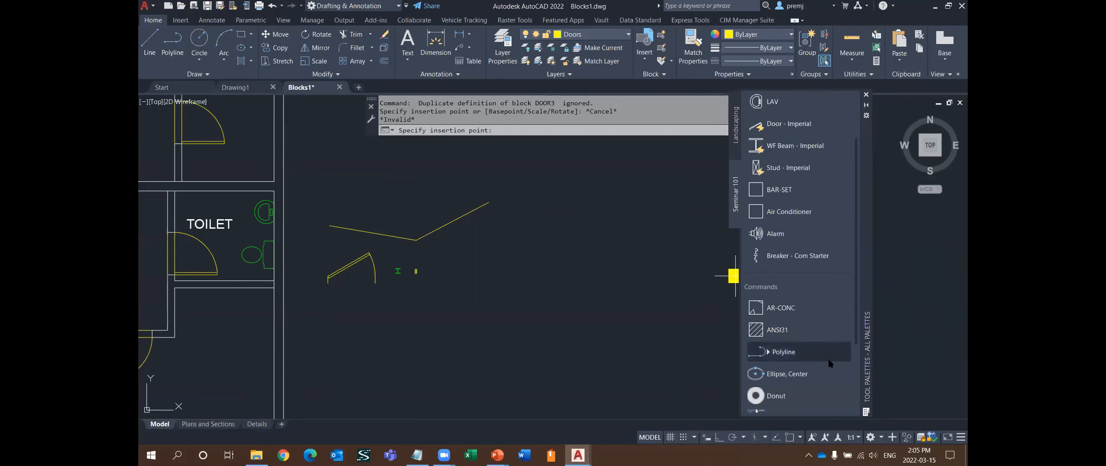
left_click(563, 289)
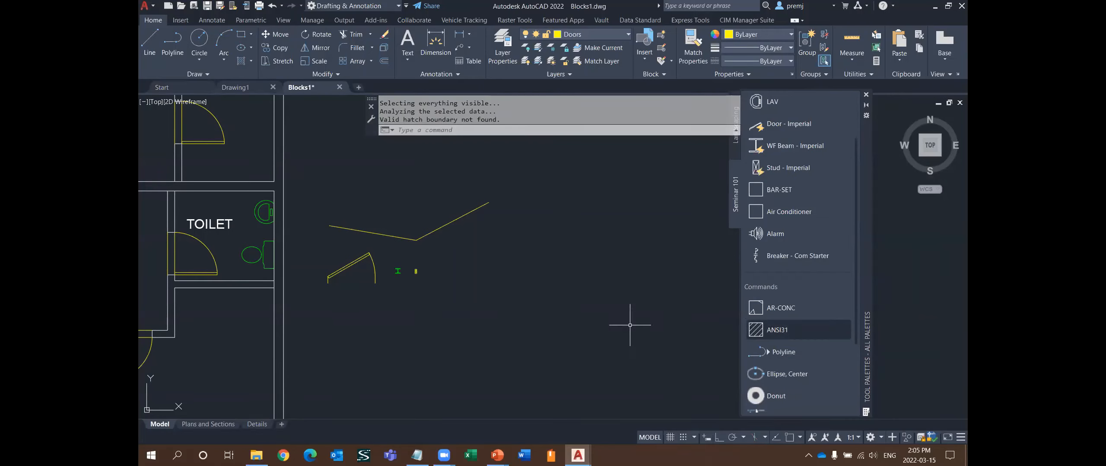
- Open the Polyline tool's properties, try Use flyout set to No, and set it back to Yes
scroll(822, 360, "down", 3)
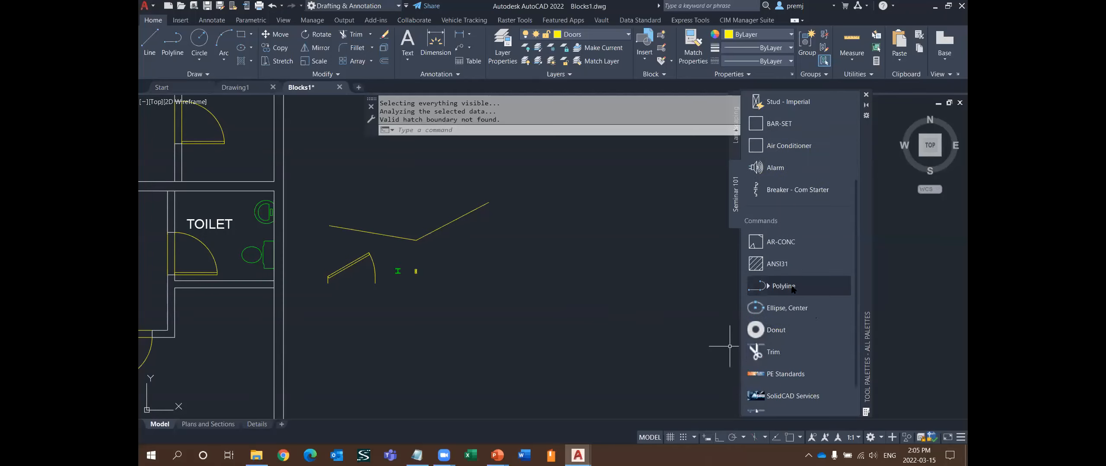
right_click(806, 288)
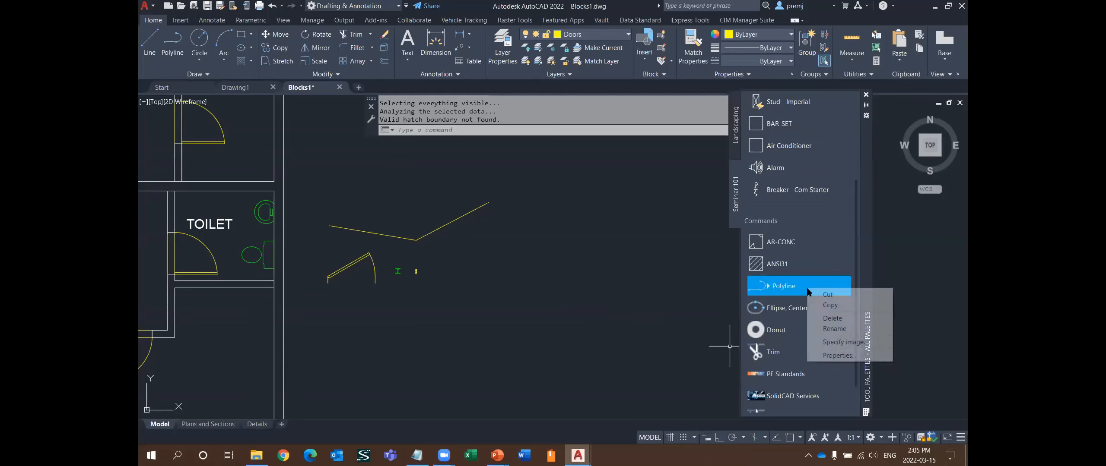
left_click(833, 355)
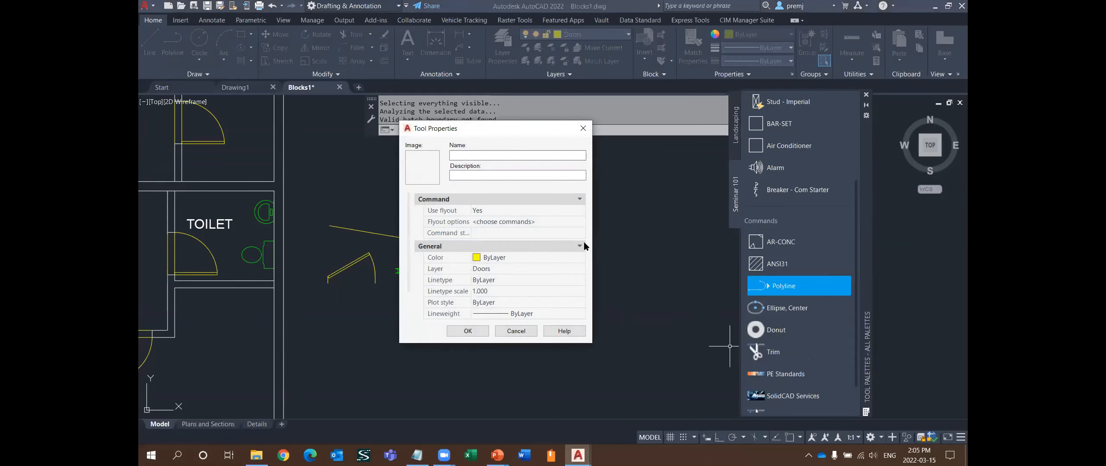
left_click(573, 210)
left_click(578, 211)
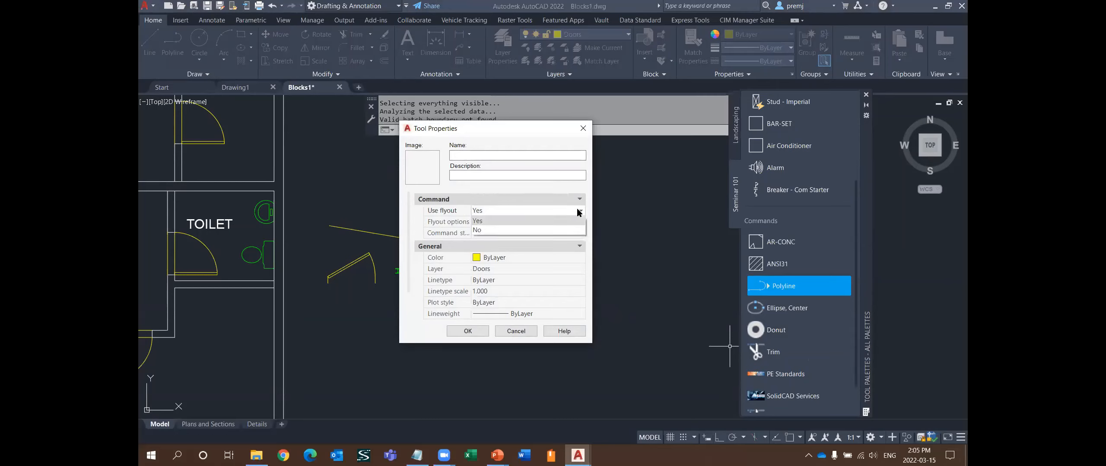
left_click(556, 230)
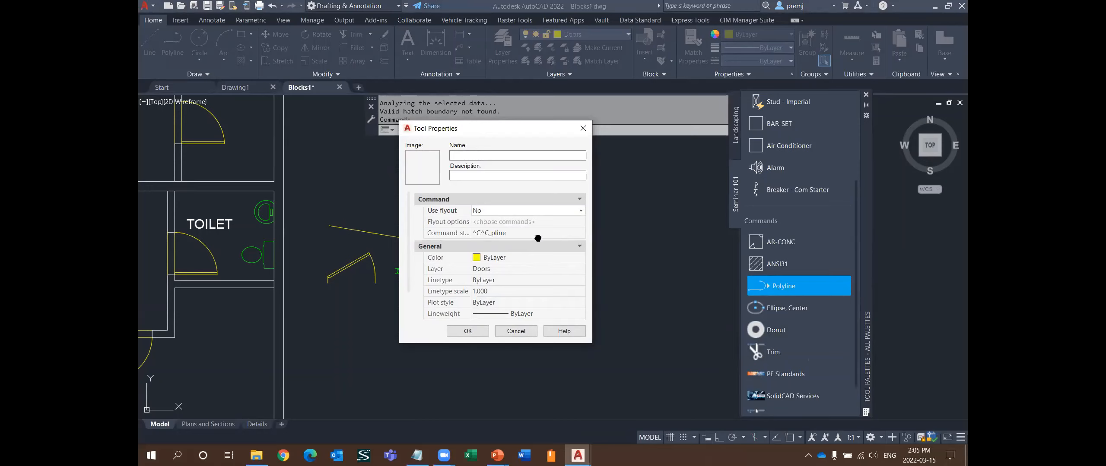
left_click(575, 212)
left_click(551, 218)
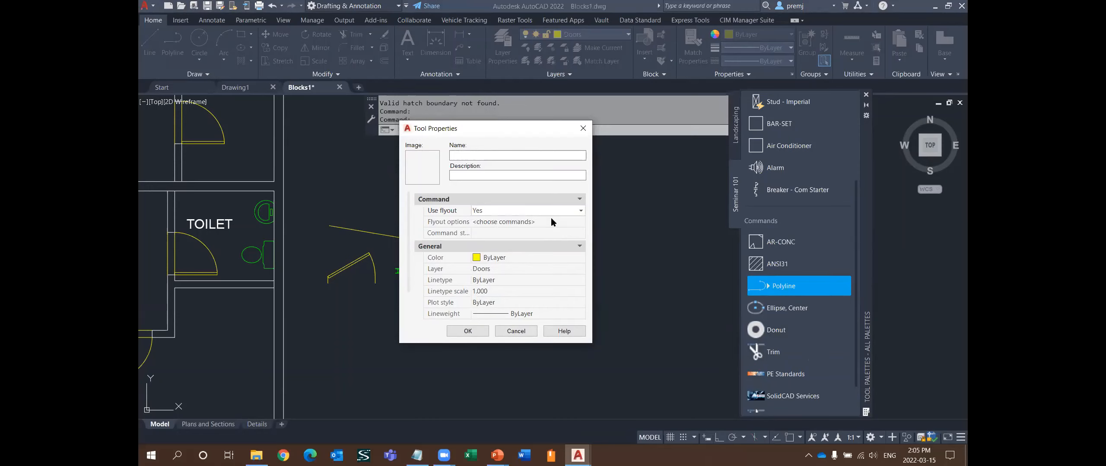
- Exclude Ray, Ellipse, Circle and Arc from the Polyline tool's flyout options, apply the properties and check the tool's flyout
left_click(578, 222)
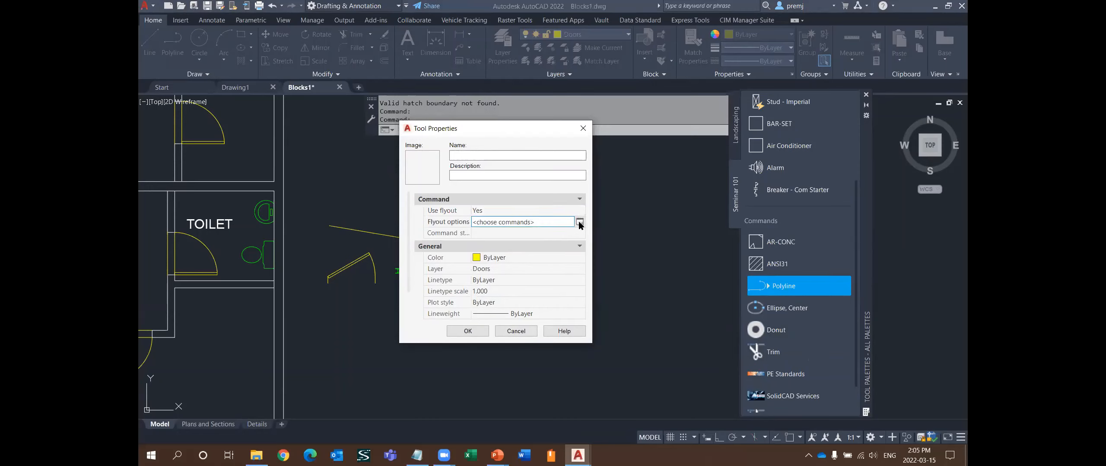
left_click(579, 222)
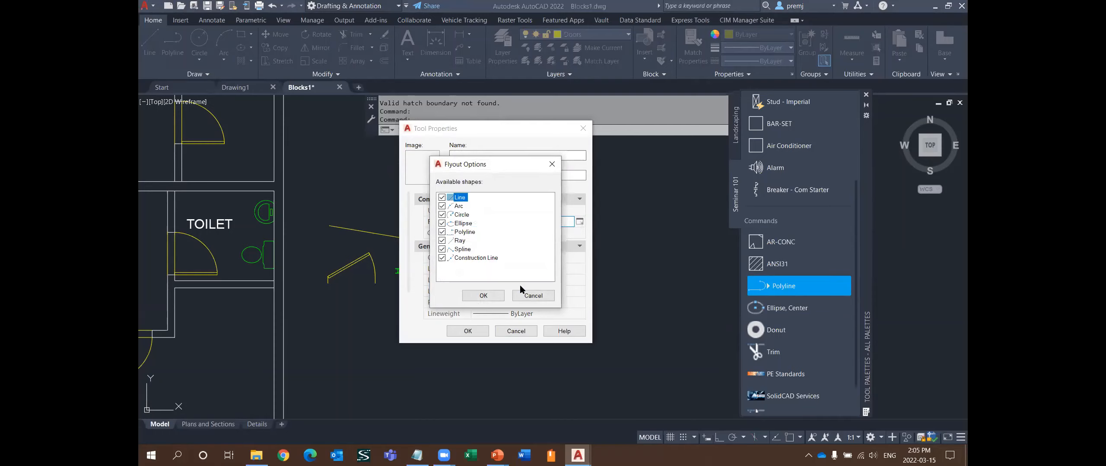
left_click(442, 241)
left_click(442, 223)
left_click(442, 214)
left_click(441, 206)
left_click(482, 295)
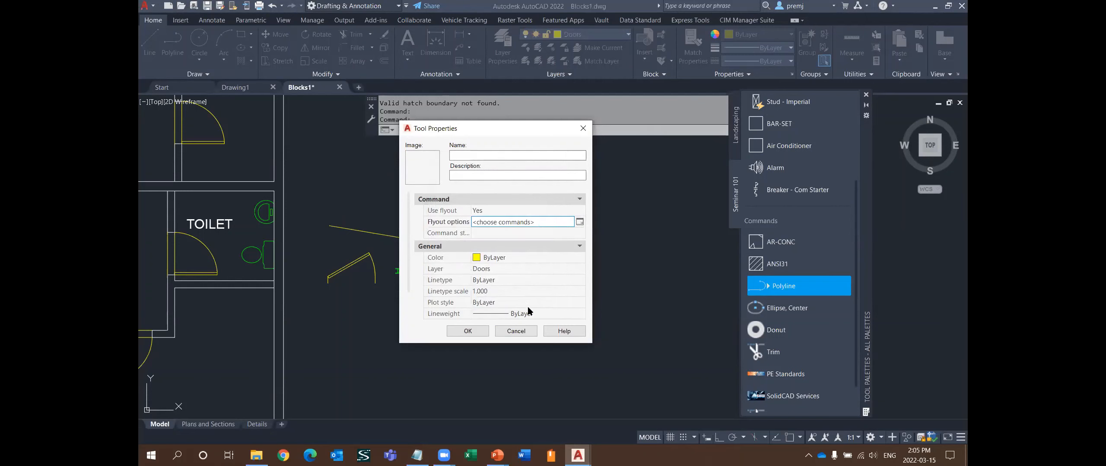
left_click(468, 331)
left_click(768, 287)
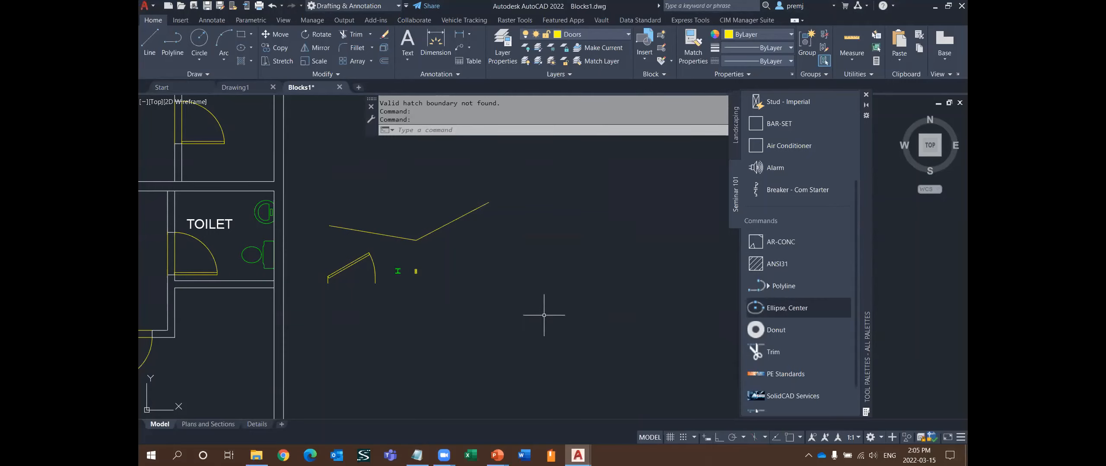
- Bring up the overview of open windows to switch away from the drawing
key("alt+Tab")
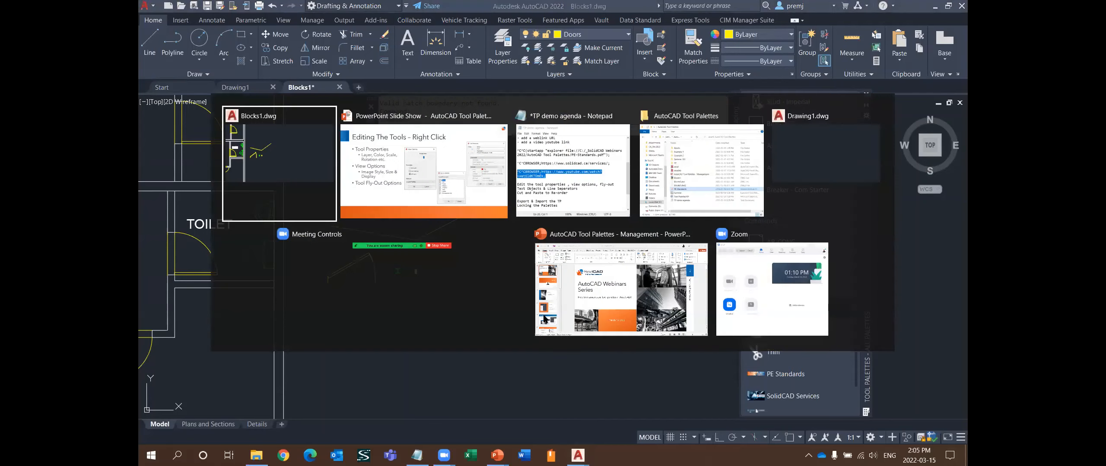